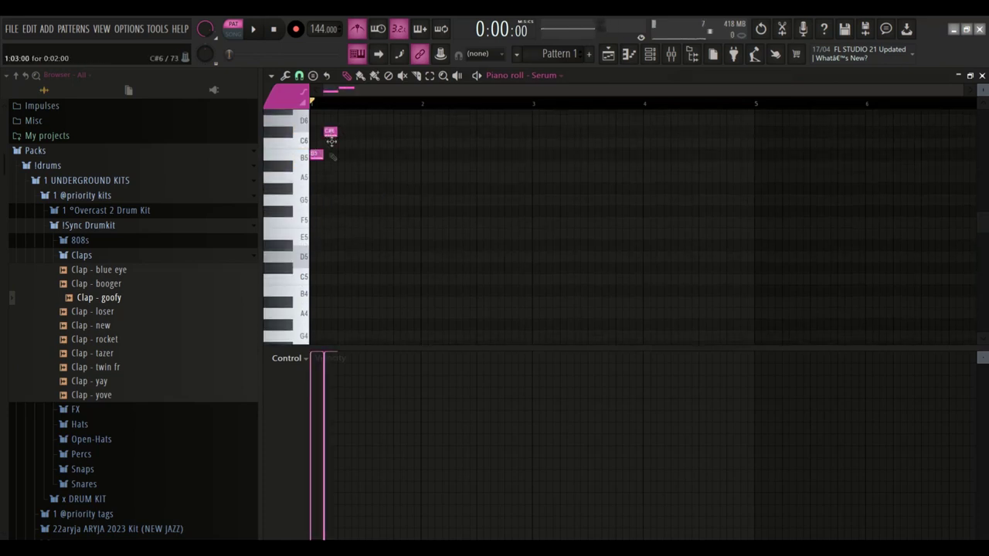
Extend the opening Serum melody with a second C#6 note followed by a D6 note, and turn off the metronome.
scroll(330, 137, up, 1)
key(space)
scroll(331, 187, up, 1)
key(space)
key(space)
key(space)
drag(345, 159, 380, 159)
key(space)
click(380, 145)
key(space)
scroll(375, 161, down, 1)
key(space)
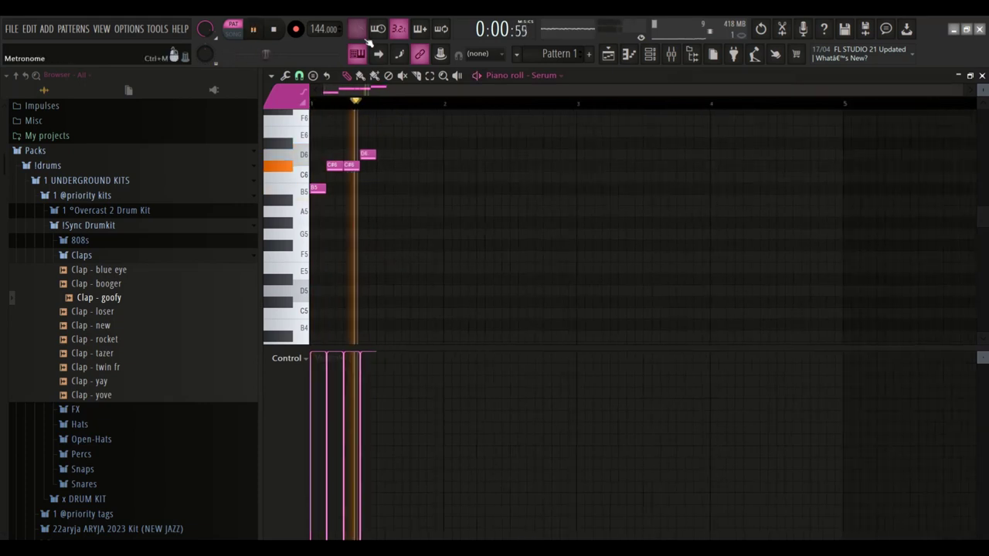
key(space)
Duplicate the four-note melody once after itself, then duplicate that two-phrase pair at bar 3.
key(ctrl+a)
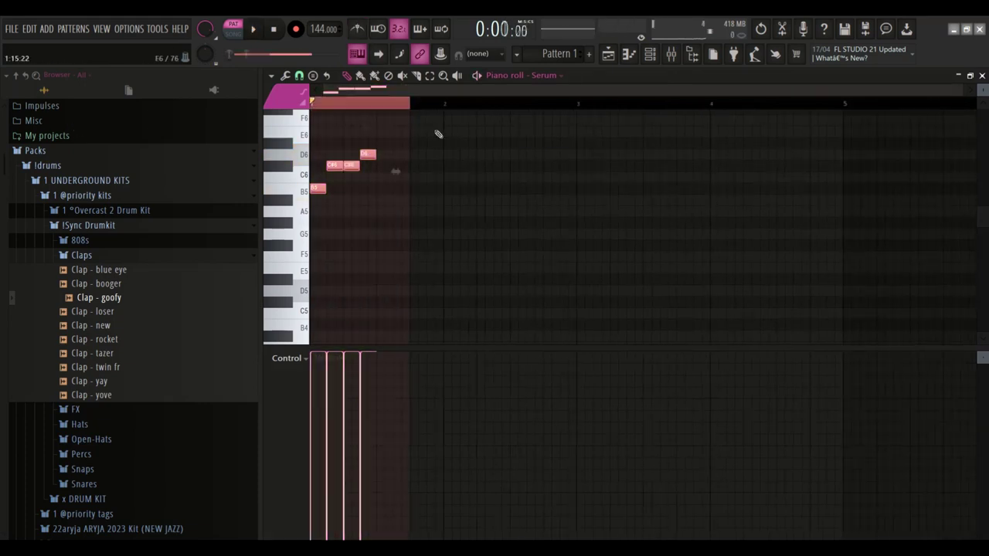
key(ctrl+b)
key(space)
key(ctrl+b)
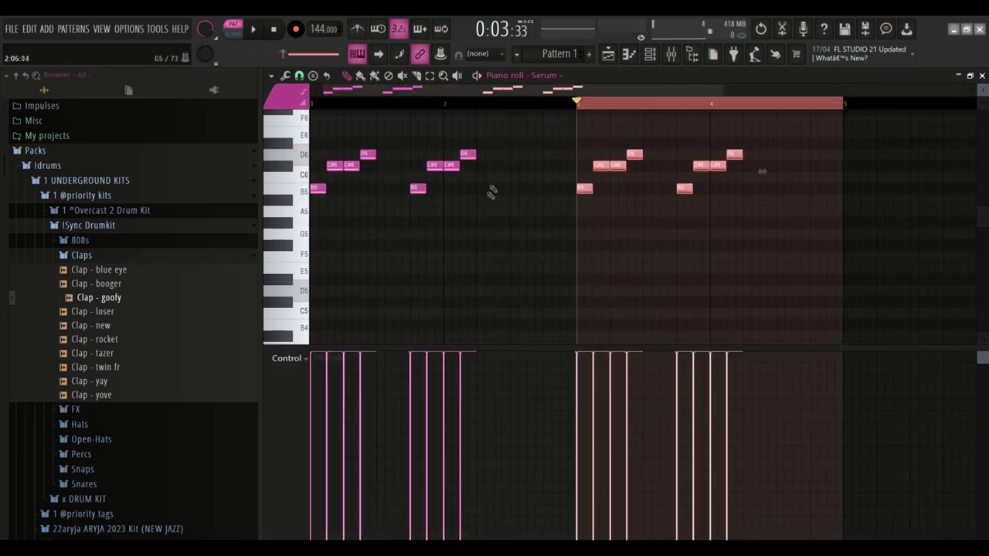
Add a B4 note under the first phrase and a G5 note under the second, stretching the G5 to the phrase's length.
scroll(319, 263, down, 3)
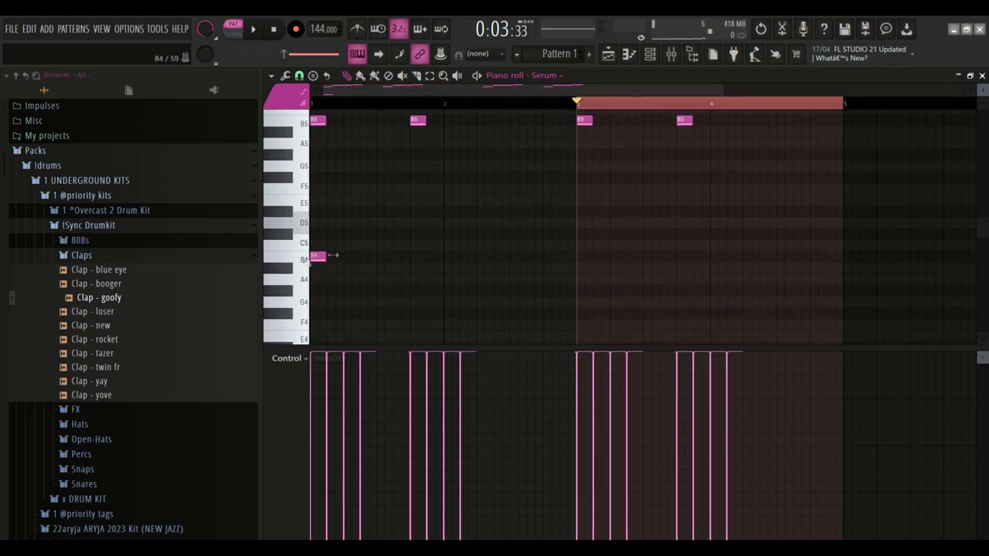
key(space)
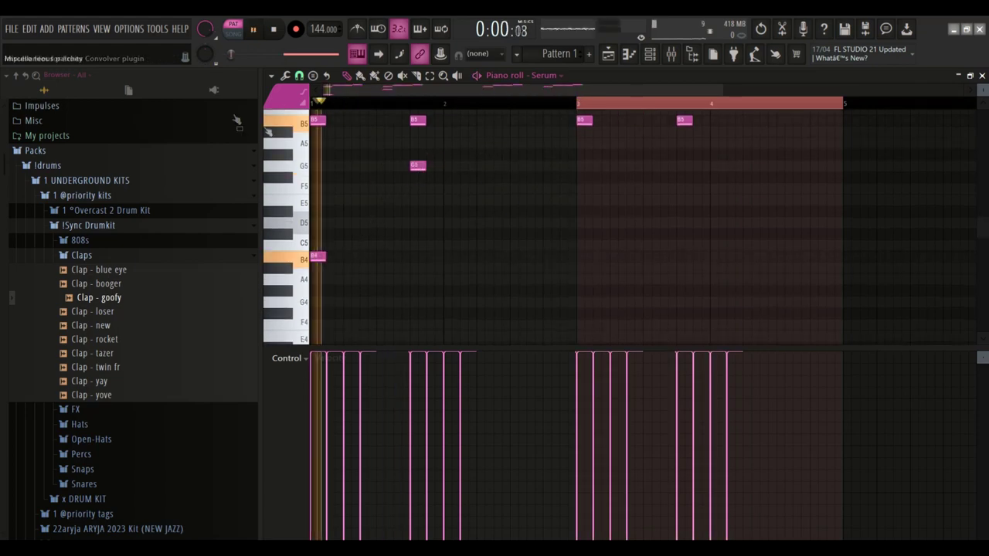
scroll(426, 236, up, 3)
drag(429, 236, 475, 239)
key(space)
click(454, 224)
scroll(420, 194, down, 1)
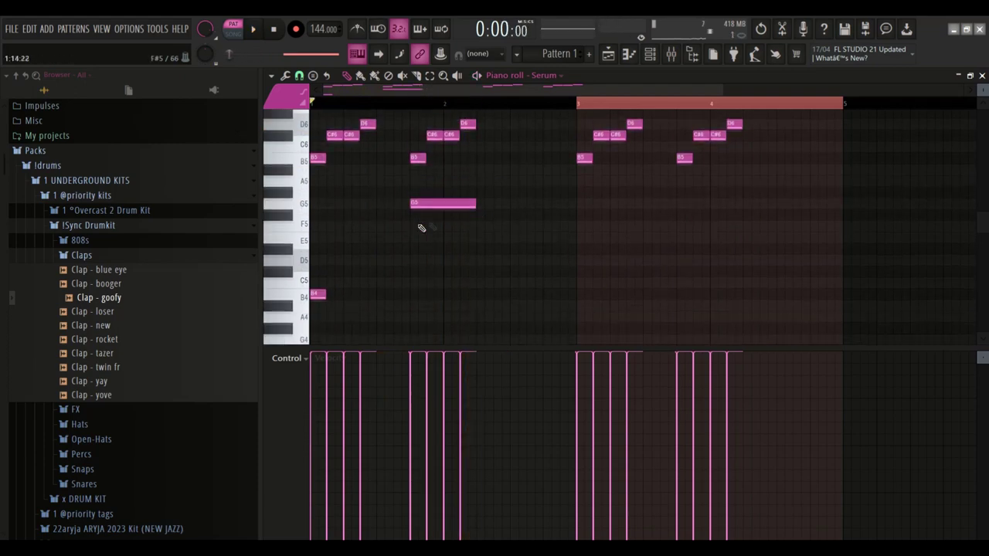
Lengthen the B4 note to match the G5 note and duplicate both under the phrases starting at bar 3.
drag(496, 190, 315, 306)
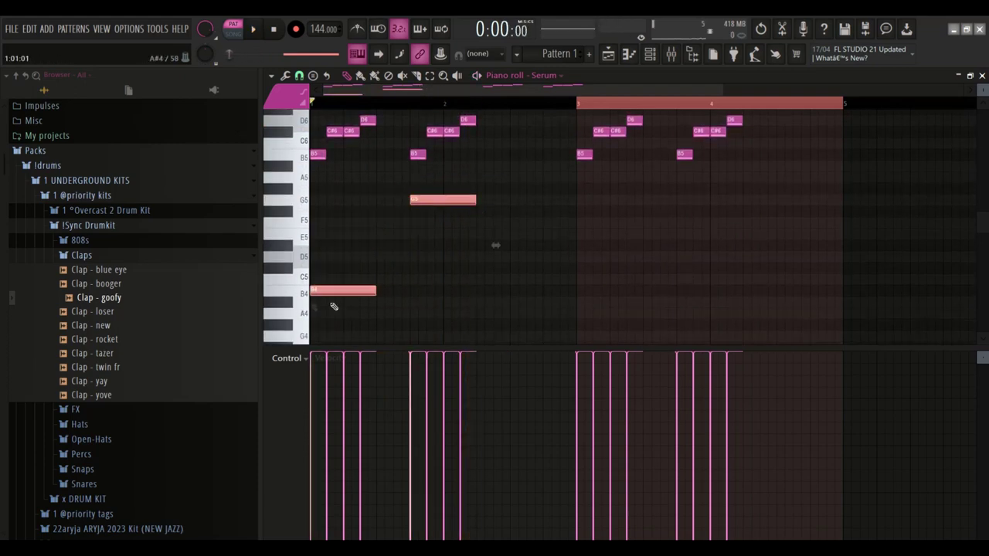
key(ctrl+b)
scroll(634, 227, down, 2)
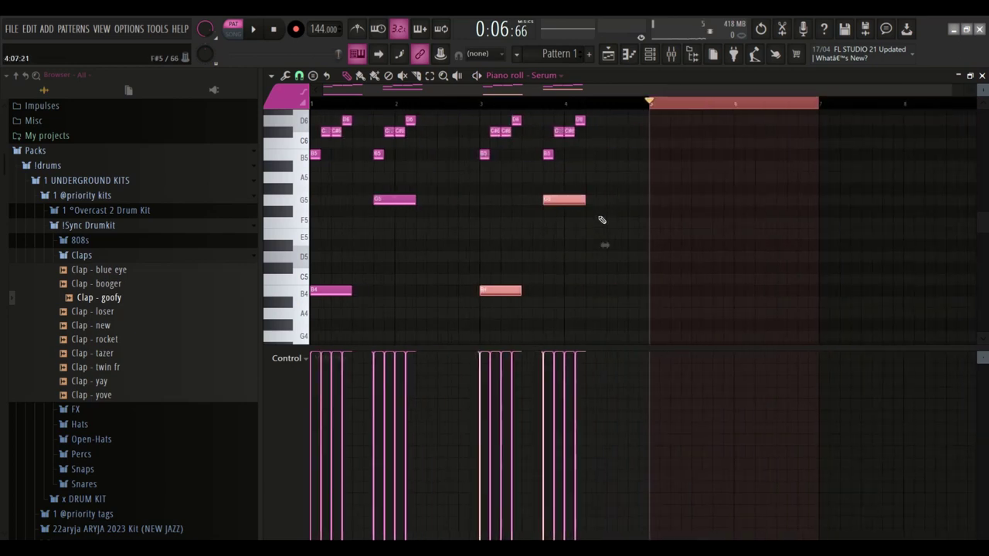
Add an F#5 note in the second half of bar 4, ending at bar 5, and play the melody from bar 3.
click(591, 211)
drag(594, 217, 630, 217)
click(483, 105)
key(space)
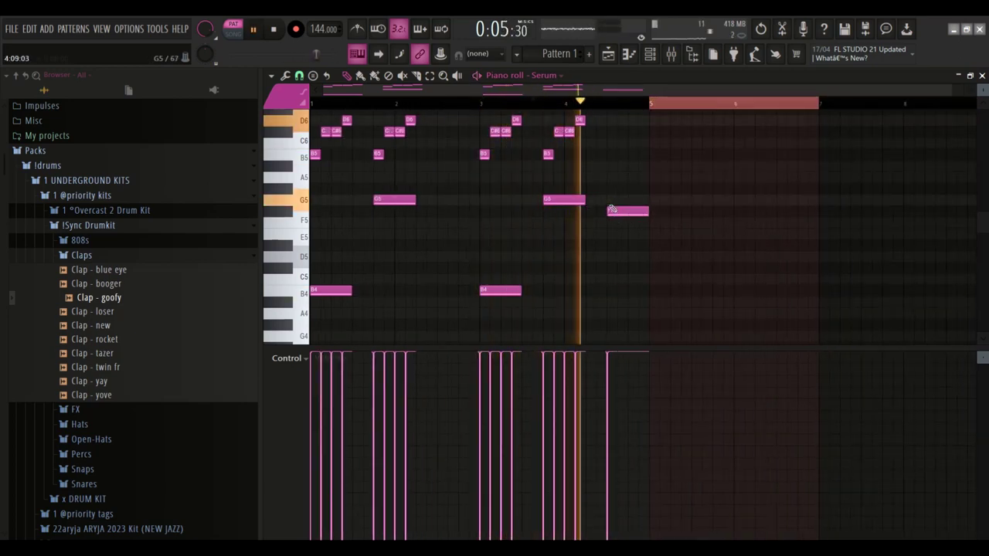
key(space)
click(649, 104)
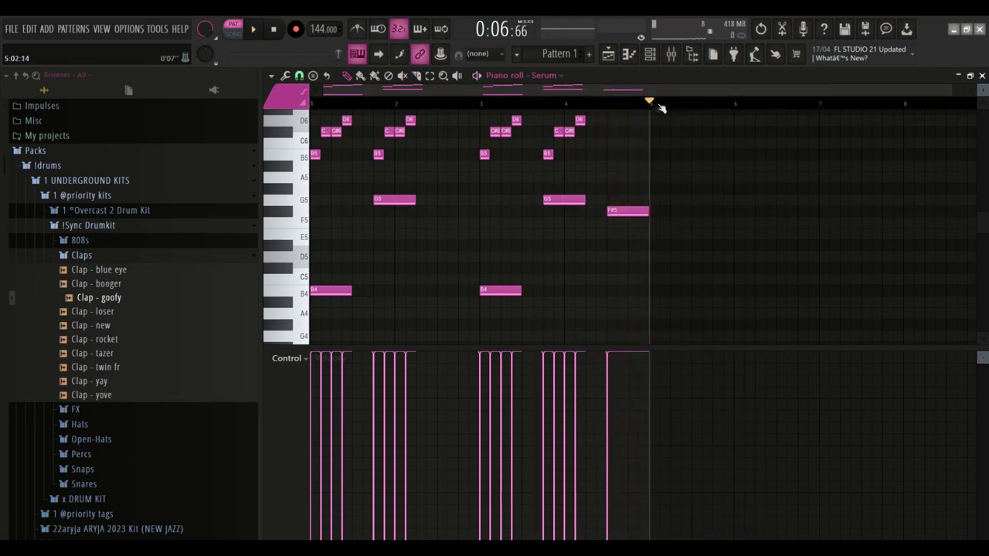
Move the long B4, G5 and F#5 notes out of the Serum channel into a clone of that channel.
drag(629, 184, 315, 337)
key(ctrl+x)
click(651, 55)
right_click(357, 151)
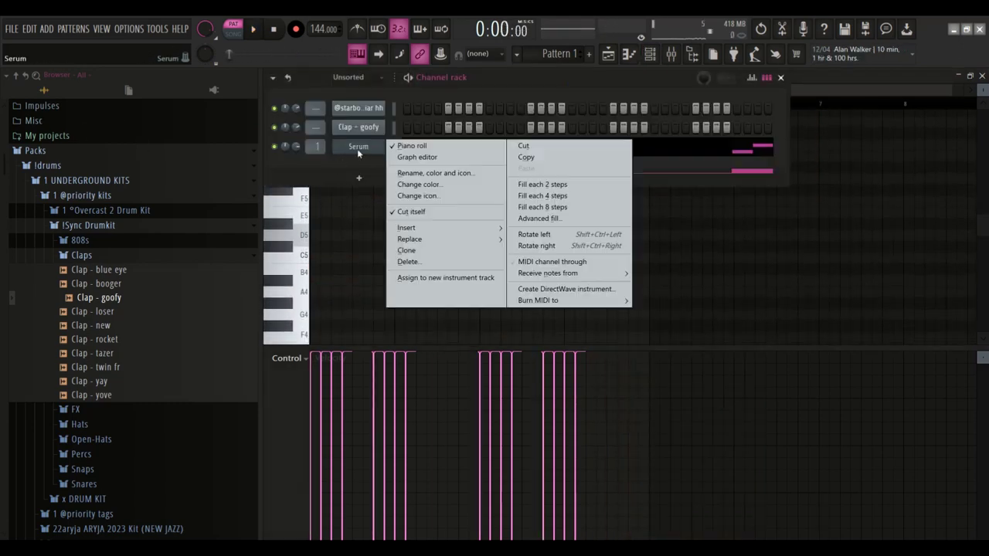
click(406, 250)
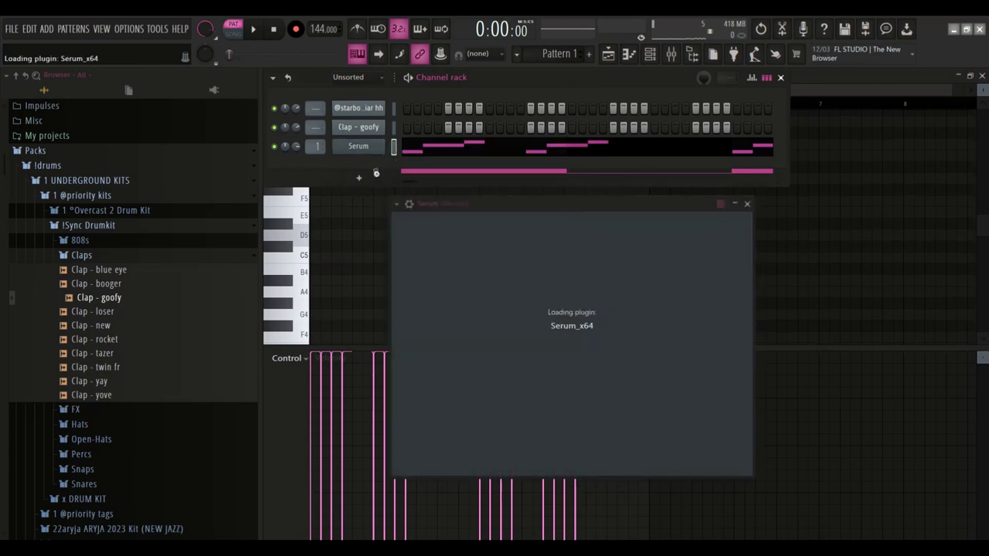
click(389, 166)
key(ctrl+v)
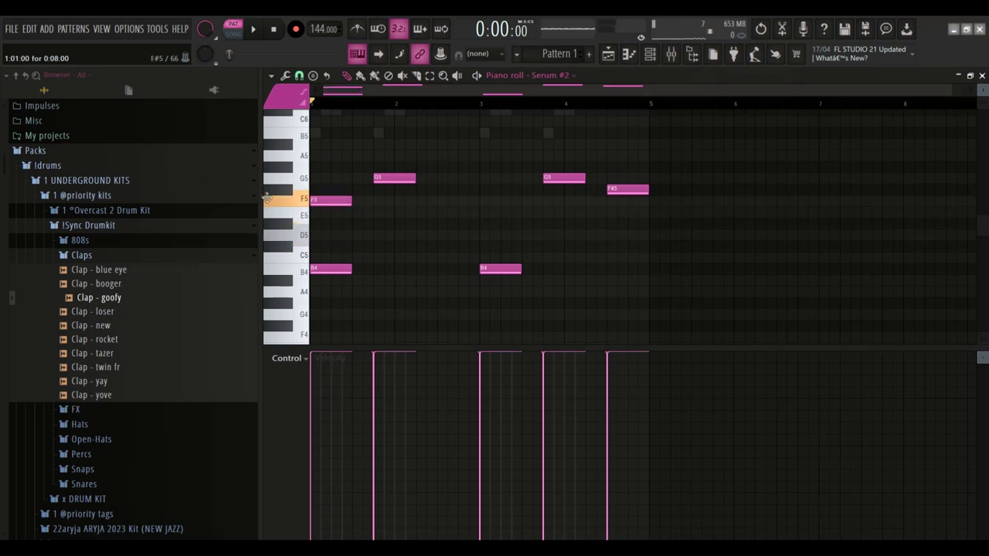
Add upper notes to the long notes: F#5 over each B4, D6 over each G5 and C#6 over the last F#5.
drag(387, 123, 388, 133)
scroll(388, 157, up, 2)
drag(385, 179, 387, 168)
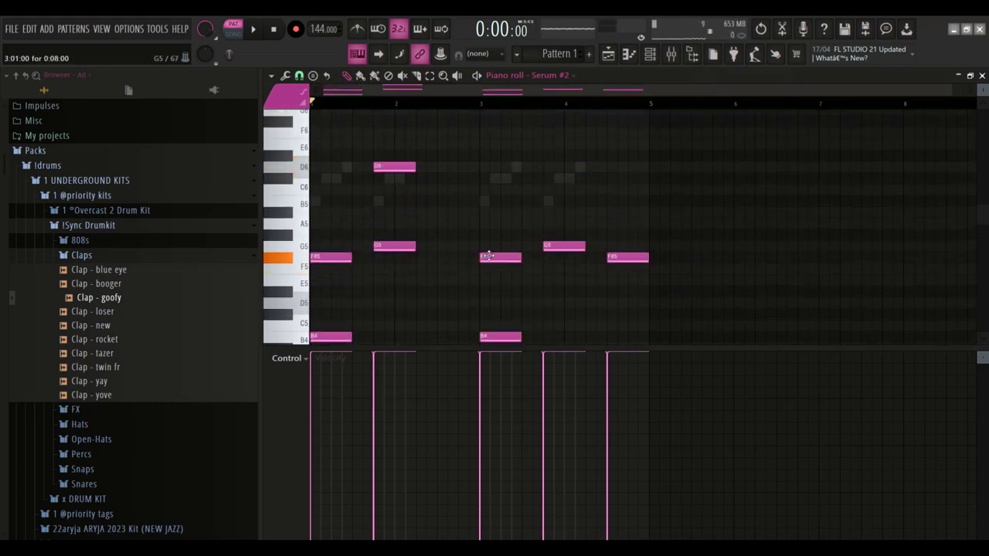
drag(591, 179, 611, 179)
key(space)
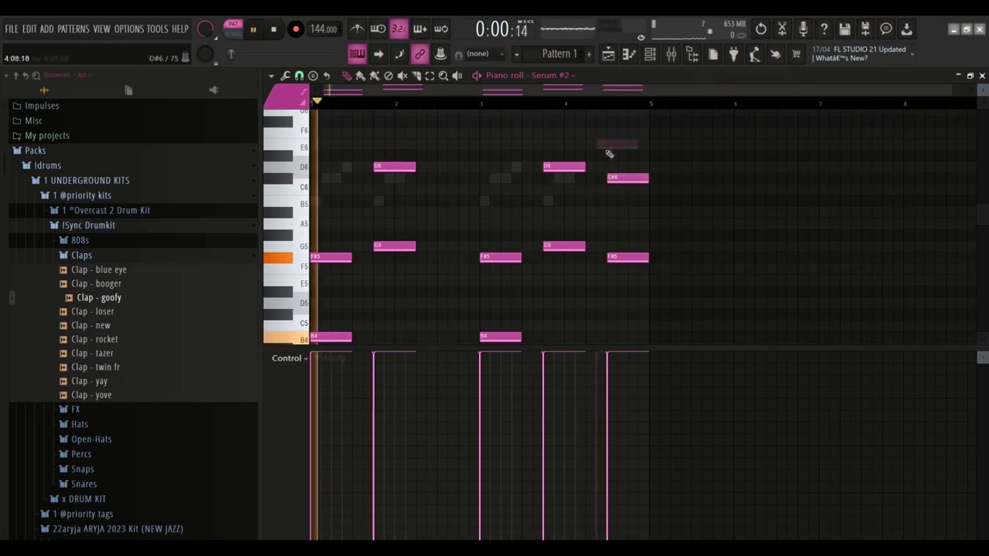
key(space)
Mute the original Serum channel and audition Serum #2 presets, selecting key - obnoxious.
click(650, 54)
key(space)
click(358, 166)
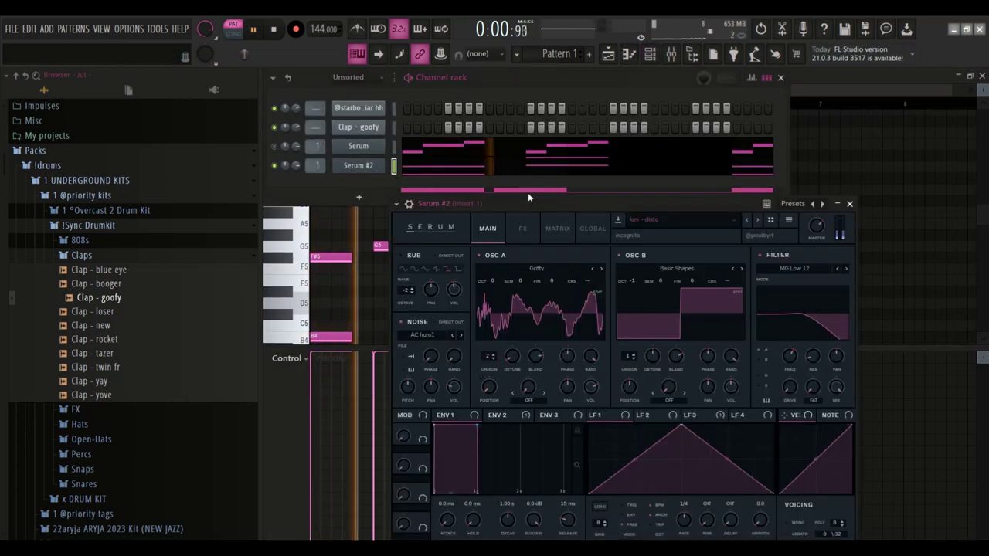
click(746, 221)
key(space)
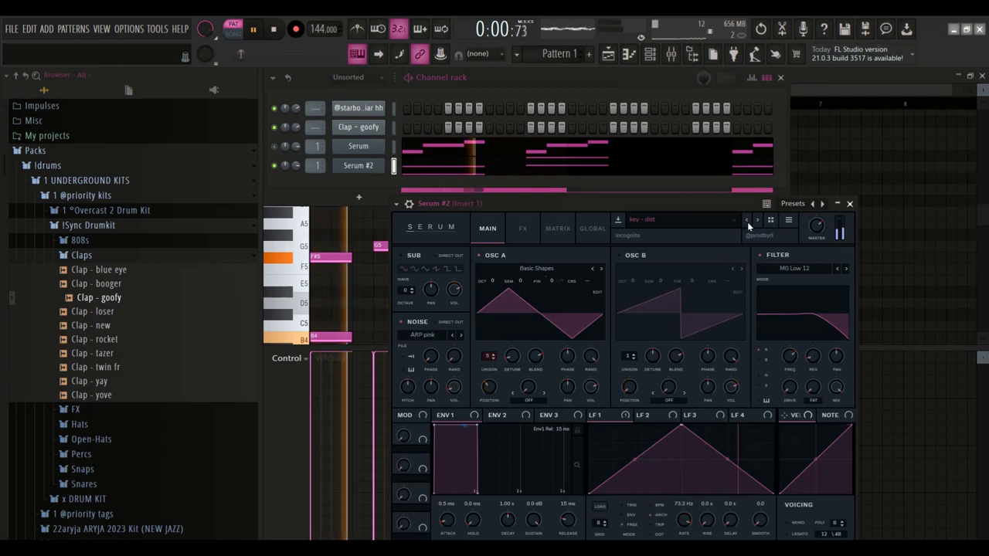
click(757, 220)
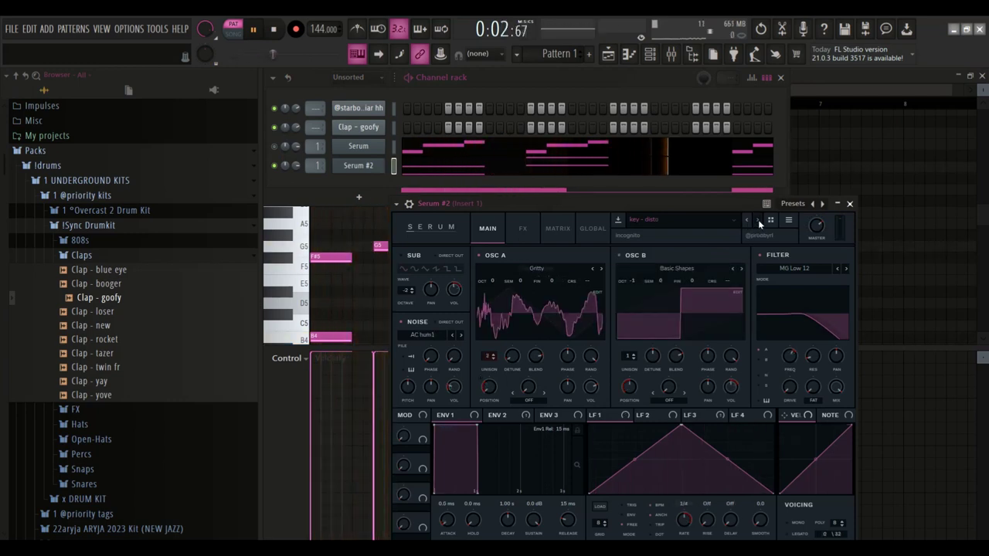
key(space)
key(space)
click(758, 220)
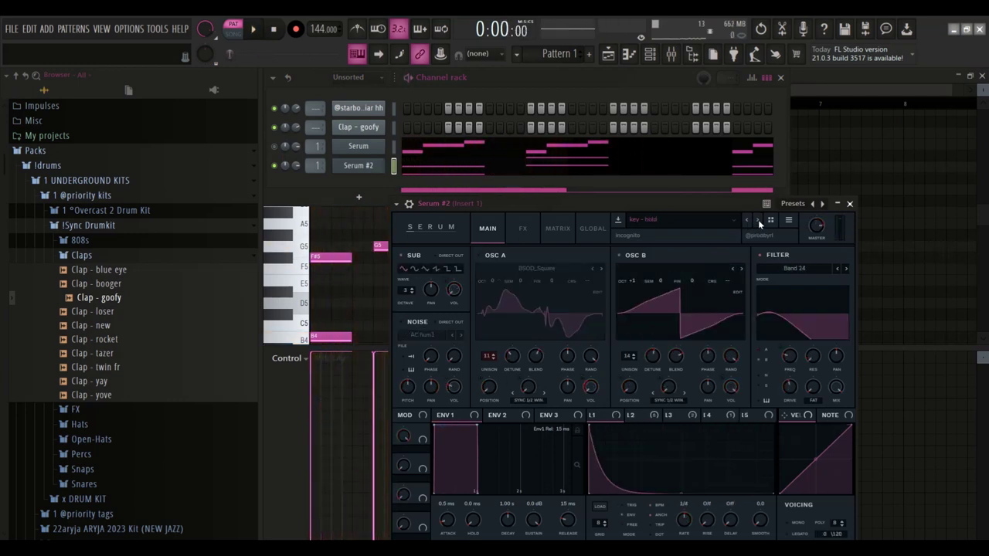
click(757, 219)
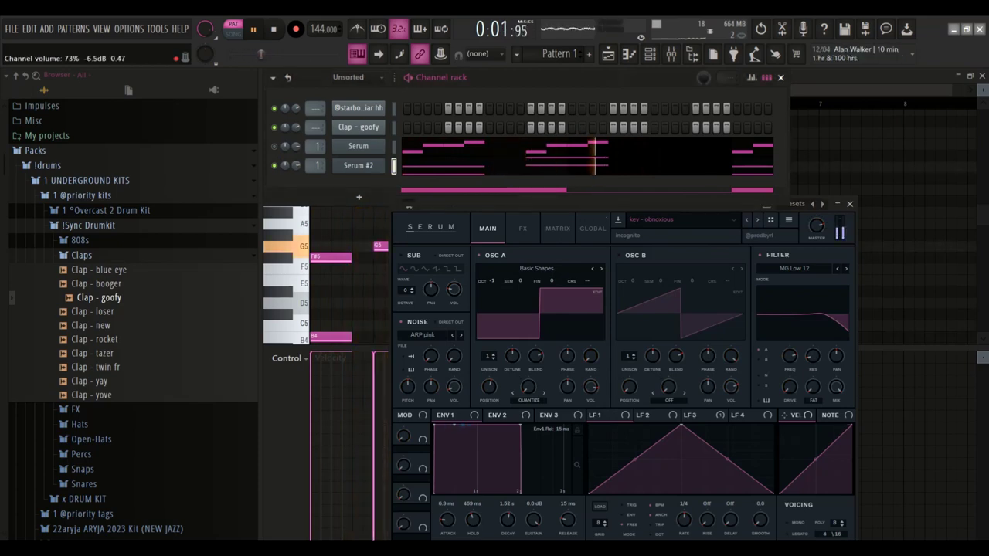
Transpose all the Serum #2 chord notes down one octave and play them back.
click(442, 169)
key(ctrl+Down)
scroll(463, 170, down, 5)
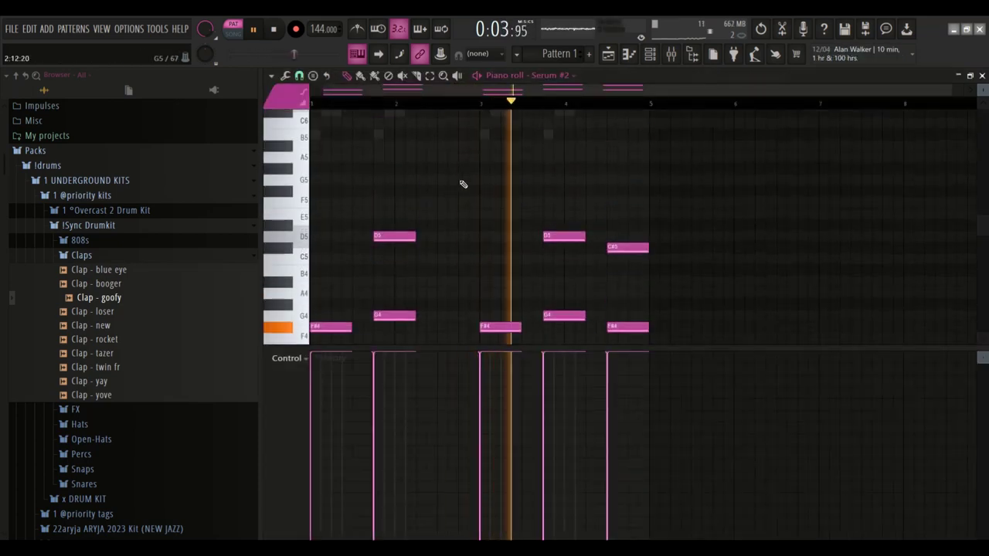
click(502, 158)
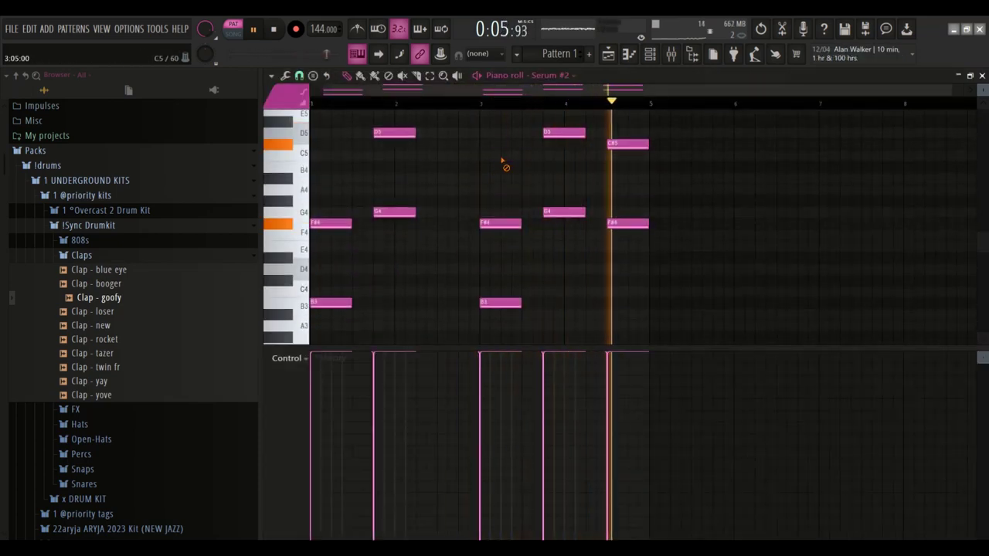
key(space)
Change the Serum #2 preset to key - smooth while the pattern plays.
click(650, 53)
click(367, 167)
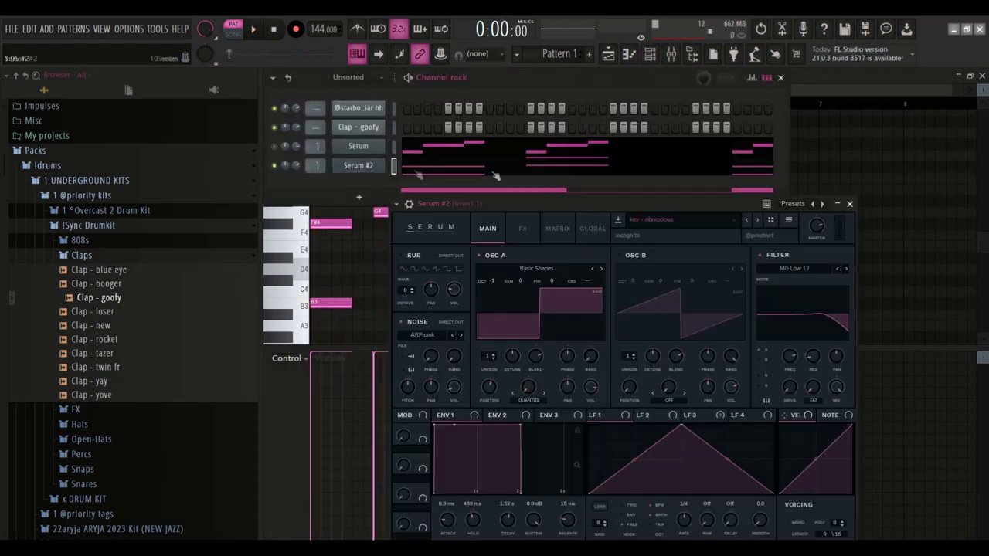
click(757, 222)
key(space)
click(757, 222)
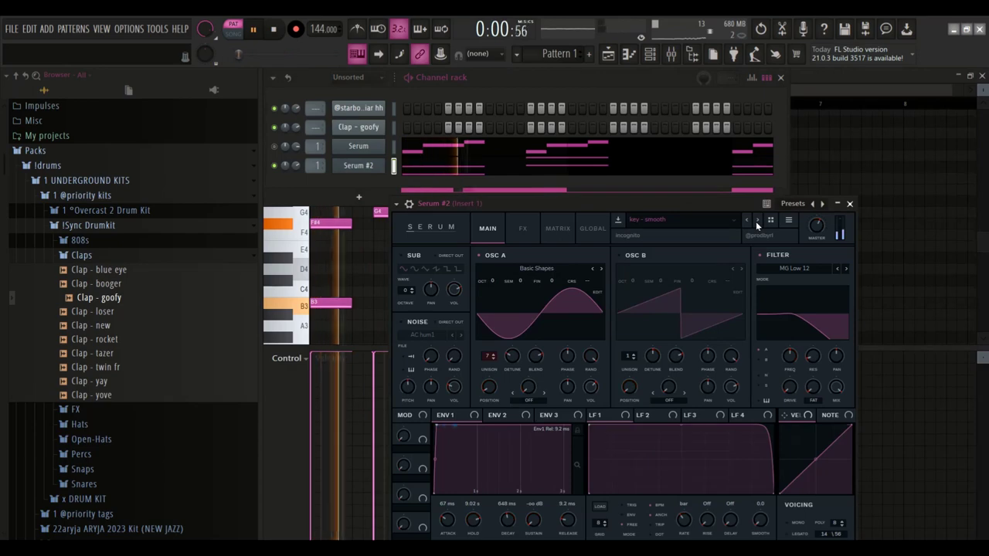
Lengthen both G4 and D5 chords in the Serum #2 part, with the second one reaching the final chord.
click(430, 167)
click(430, 167)
drag(391, 124, 421, 251)
scroll(419, 255, up, 2)
ctrl+shift+drag(588, 190, 605, 283)
ctrl+click(578, 253)
scroll(552, 232, down, 2)
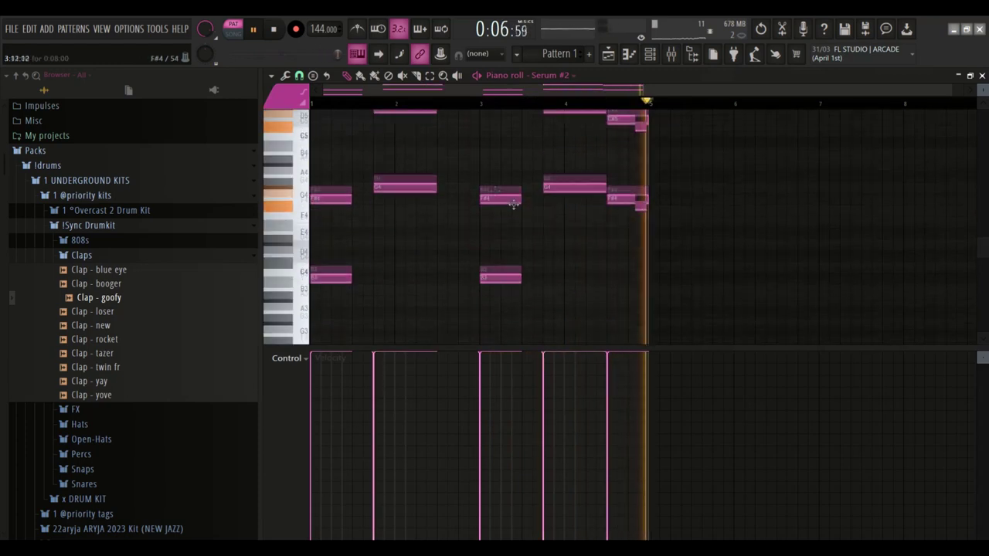
scroll(459, 209, up, 2)
click(499, 168)
right_click(500, 168)
Set Serum #2's Env 1 release to 59 ms and its master volume to about 66%.
click(650, 54)
click(373, 167)
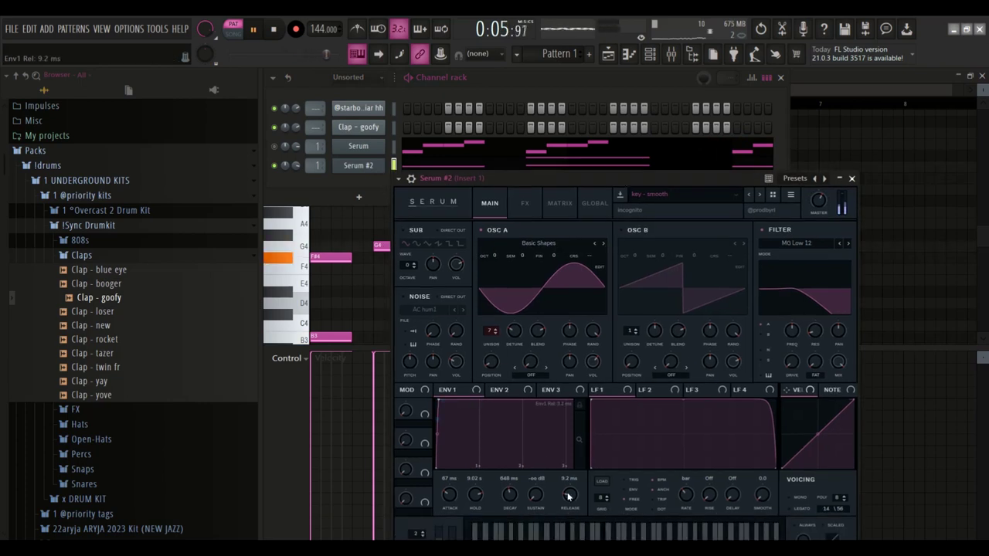
drag(570, 492, 570, 491)
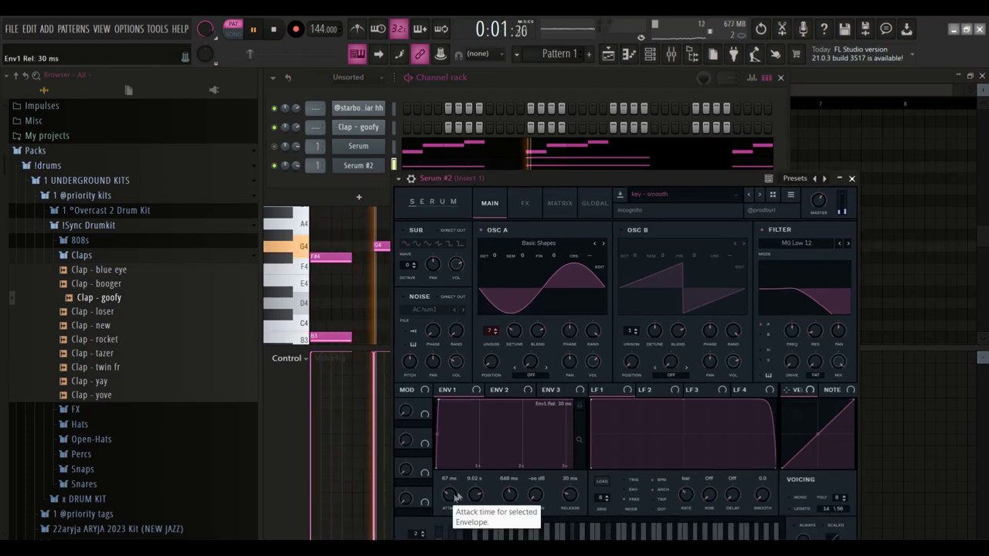
drag(733, 181, 702, 134)
mouse_move(787, 152)
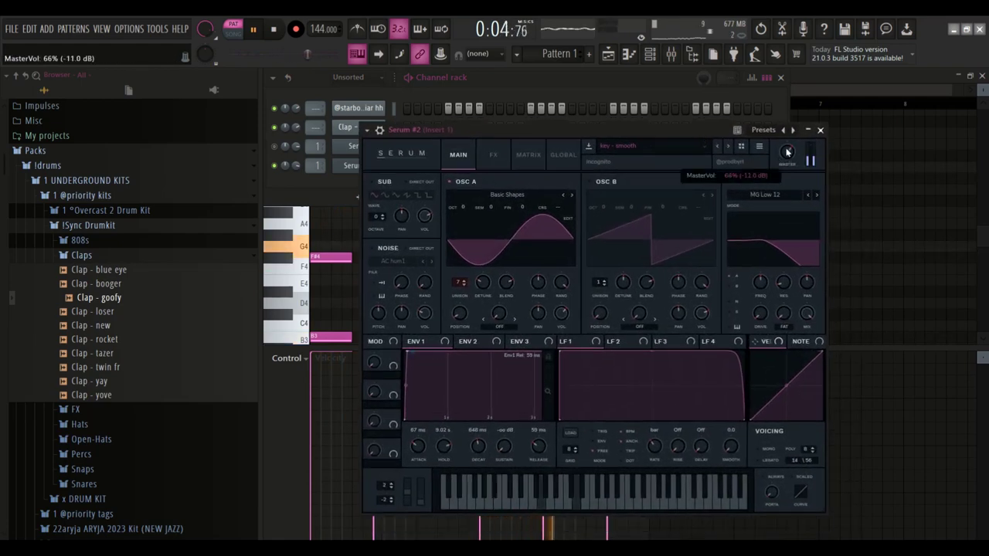
click(822, 129)
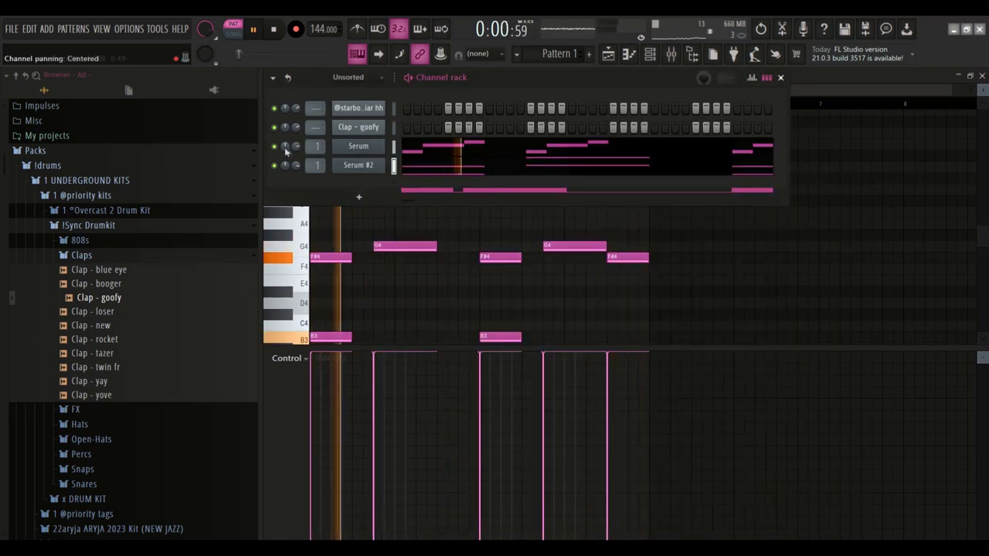
Solo the original Serum channel and advance its preset from key - disto into the lead presets.
right_click(285, 152)
click(359, 146)
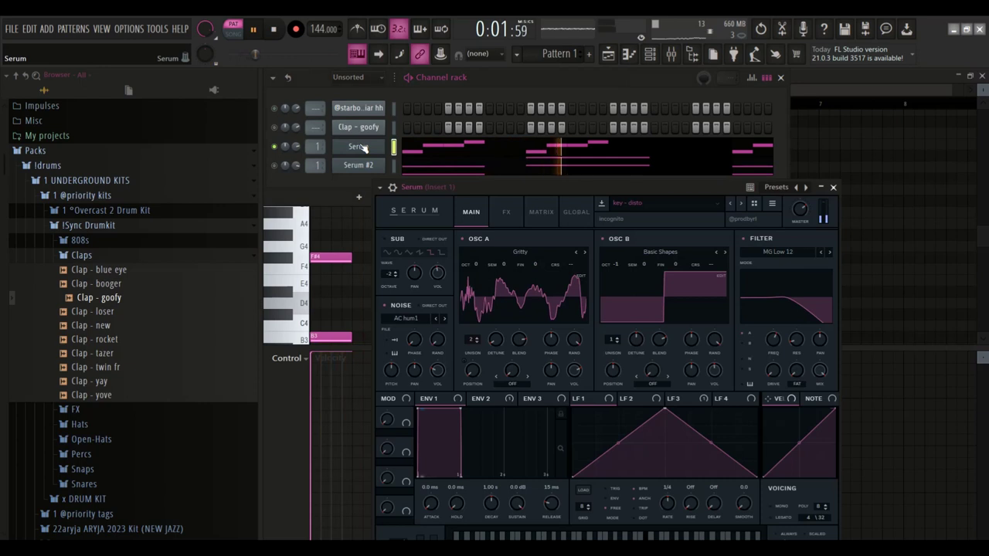
click(739, 204)
click(739, 204)
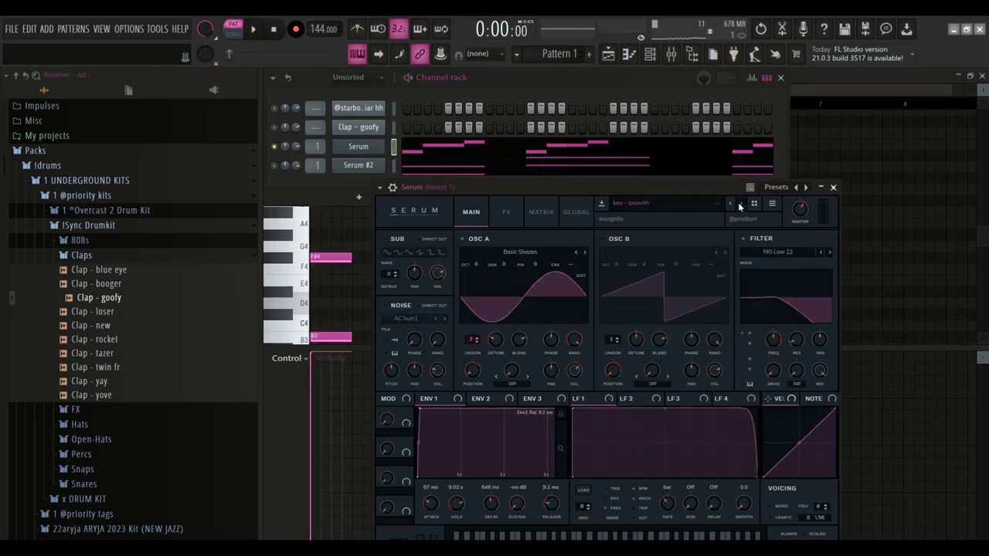
click(740, 206)
click(740, 206)
click(740, 205)
click(740, 205)
Audition further lead presets on the original Serum channel and load lead - glide.
key(space)
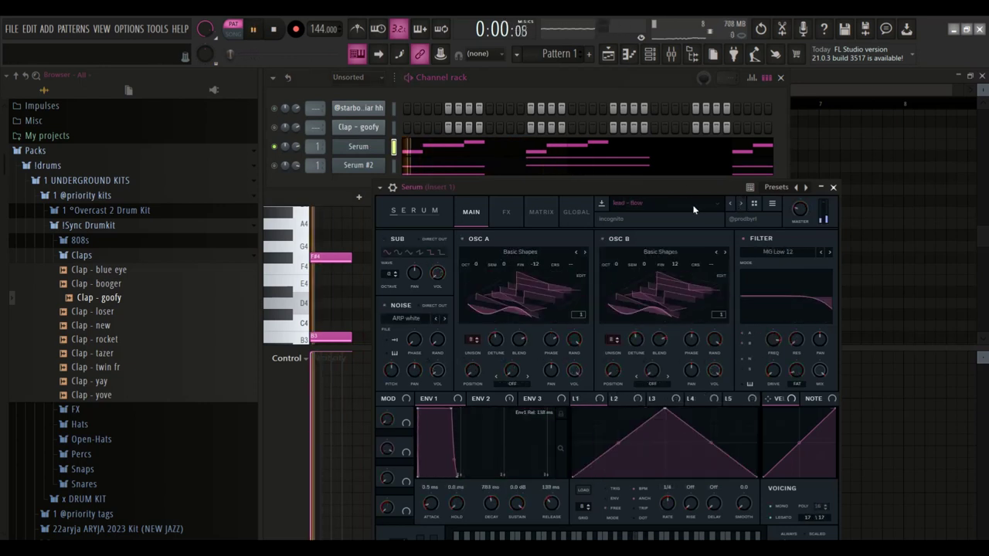
click(742, 205)
click(741, 206)
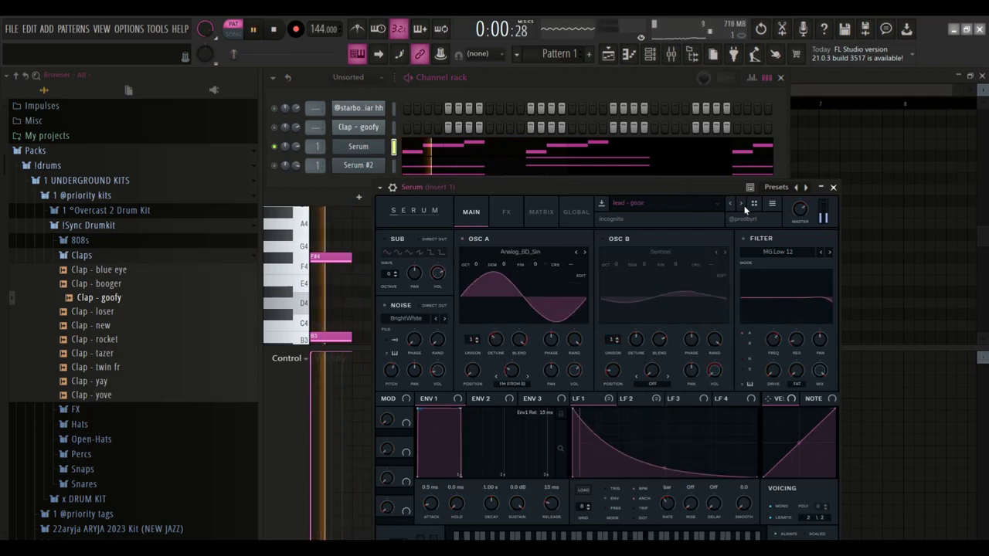
key(space)
drag(719, 186, 722, 148)
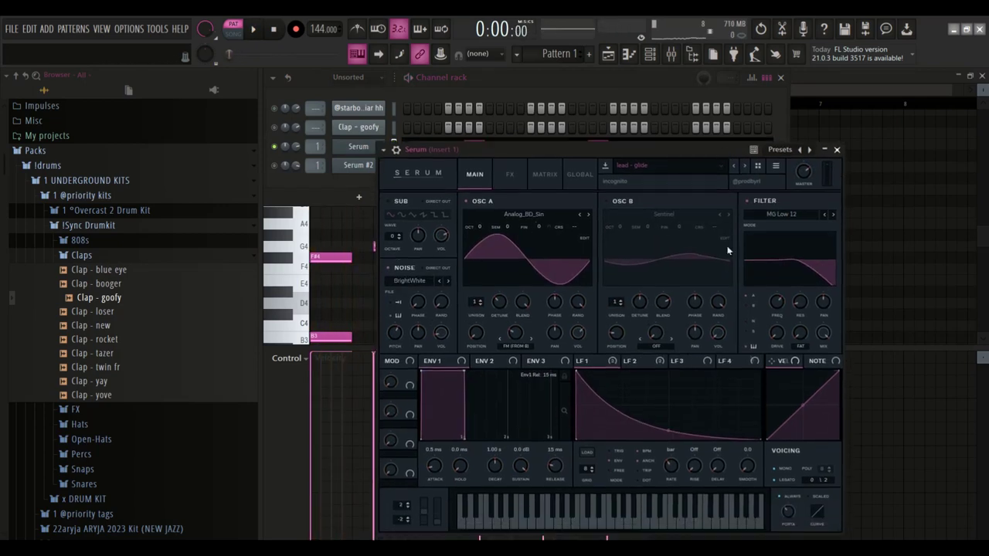
key(space)
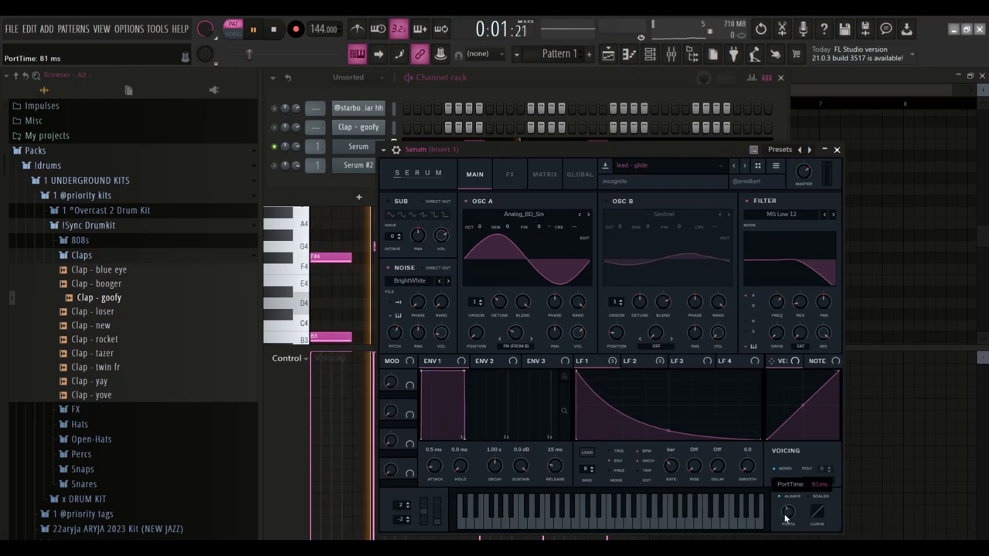
Unmute the Serum #2 channel and route the original Serum channel to mixer insert 2.
click(274, 165)
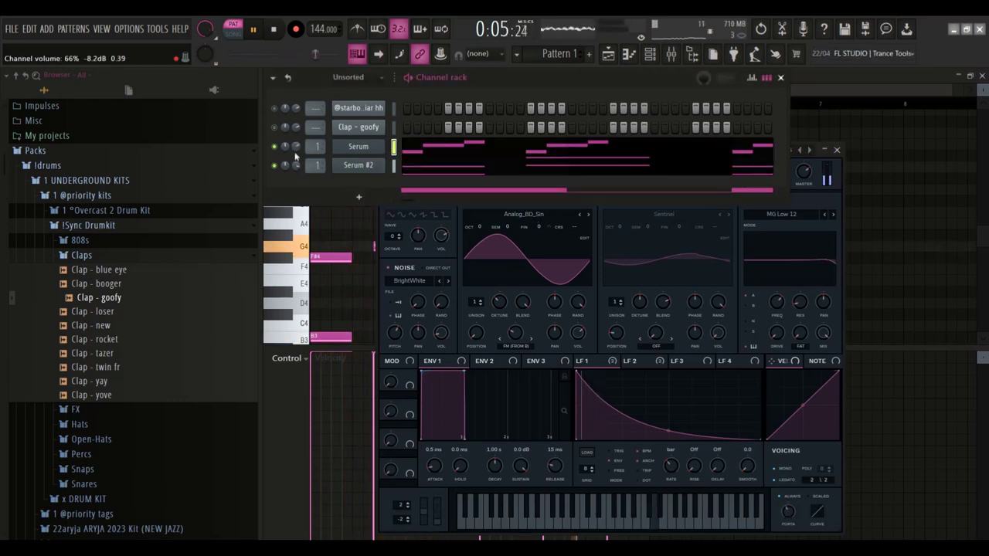
click(155, 226)
scroll(310, 154, up, 1)
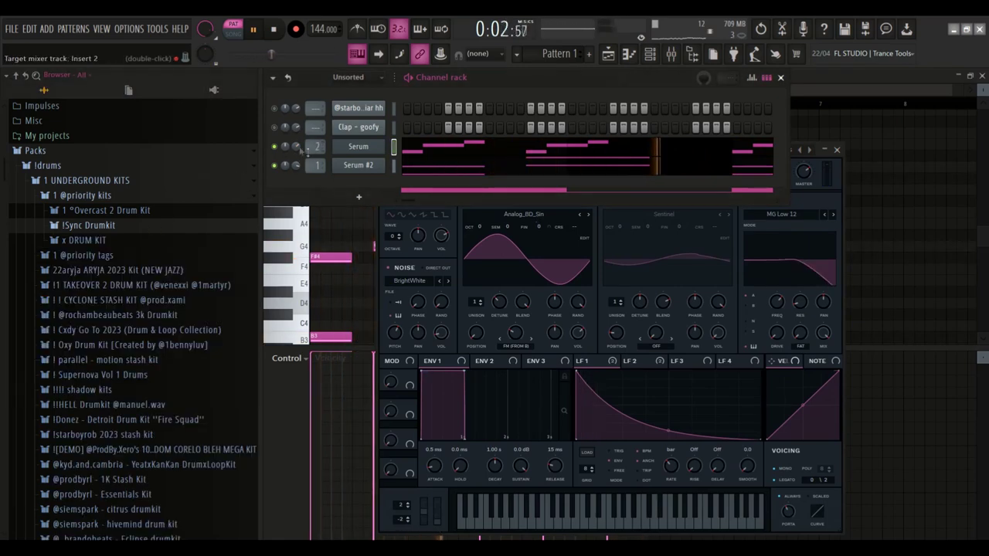
Load Portal into the first effect slot of mixer Insert 2 and stop playback.
click(669, 57)
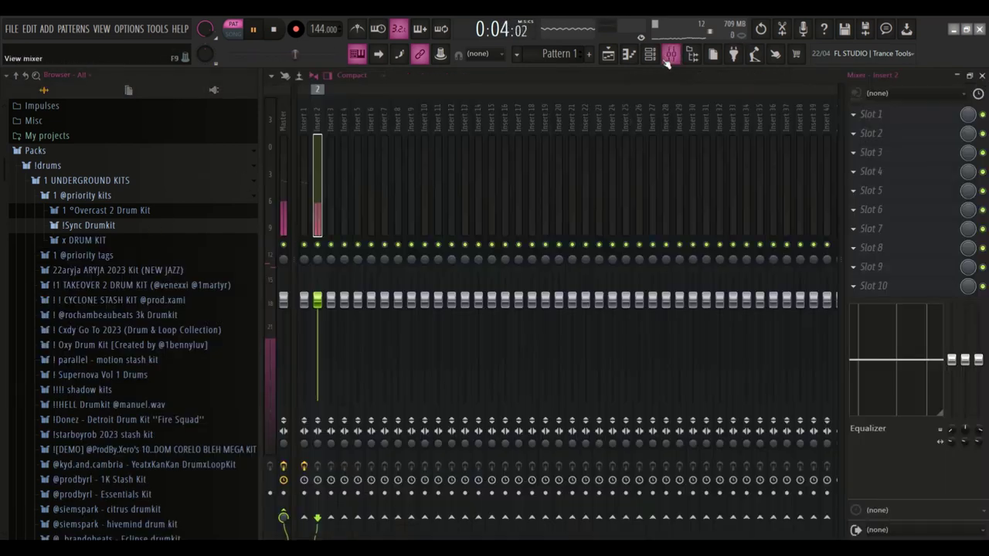
click(865, 114)
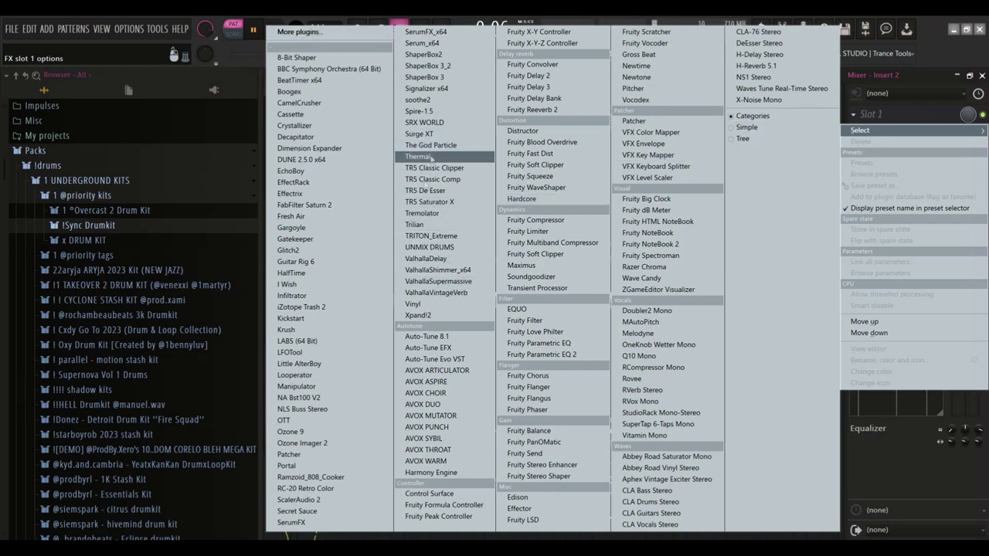
click(286, 466)
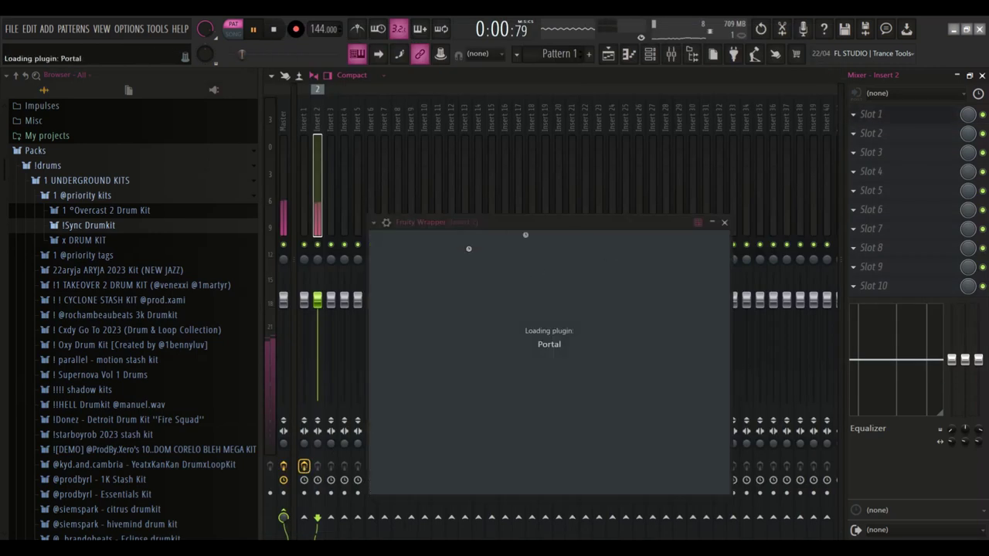
key(space)
Load the HOME preset from Portal's Horizon pack and play the pattern through it.
click(878, 242)
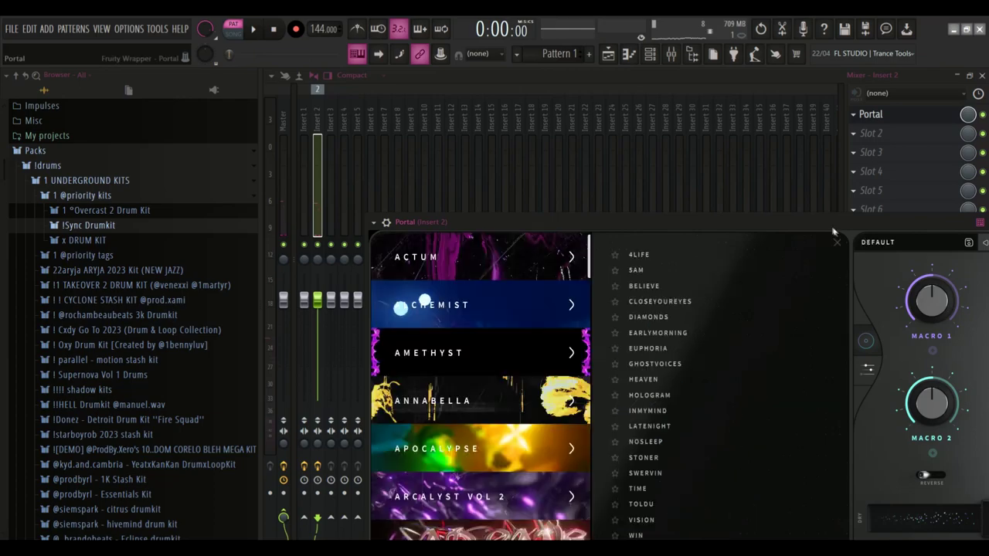
drag(835, 226, 818, 173)
scroll(484, 275, down, 15)
click(479, 328)
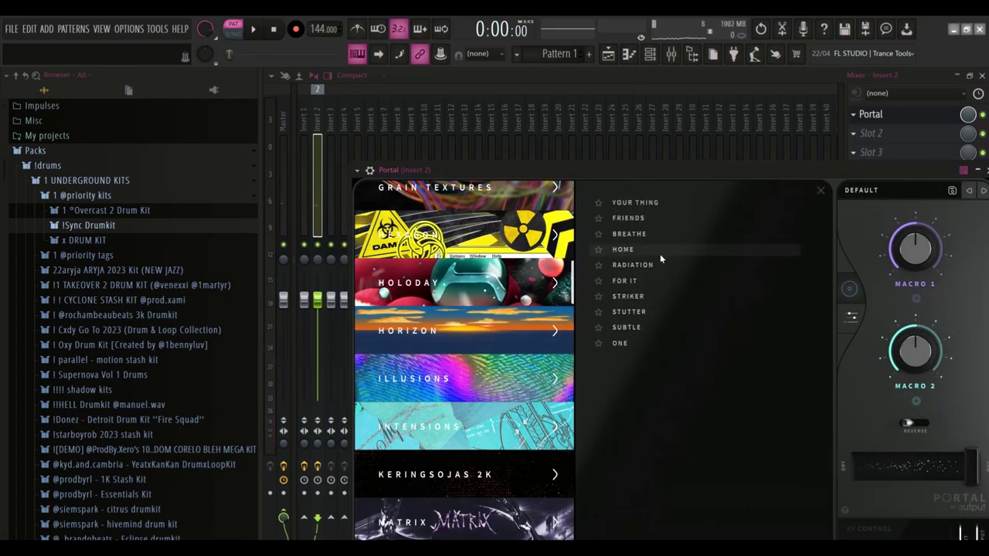
double_click(660, 253)
key(space)
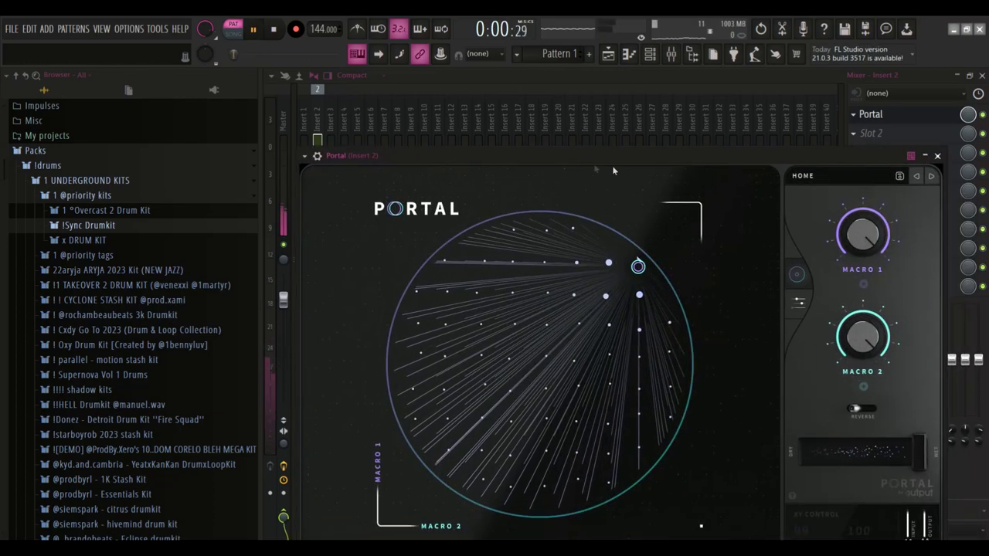
Audition Portal's STRIKER, RADIATION and STUTTER presets from the Horizon pack on the playing melody.
click(877, 179)
double_click(575, 281)
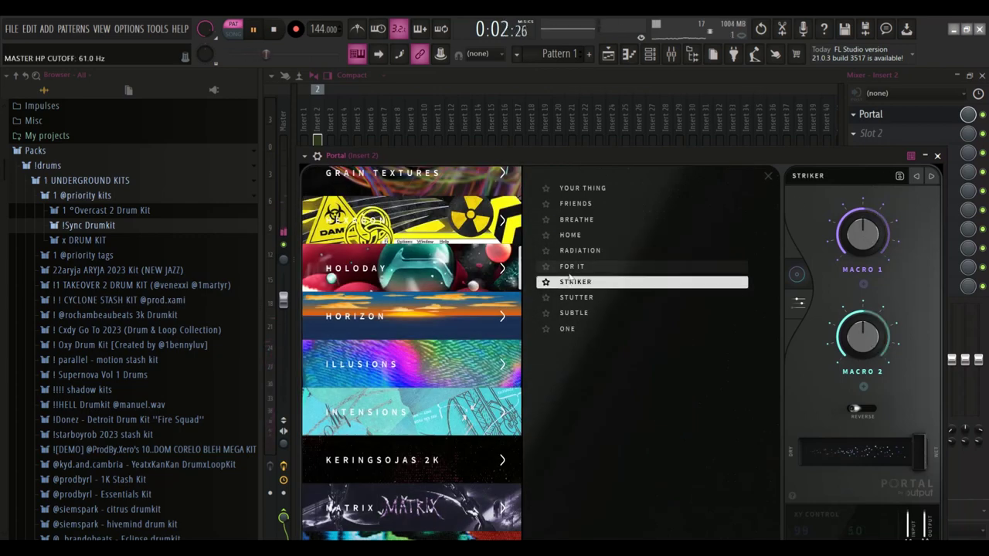
double_click(604, 251)
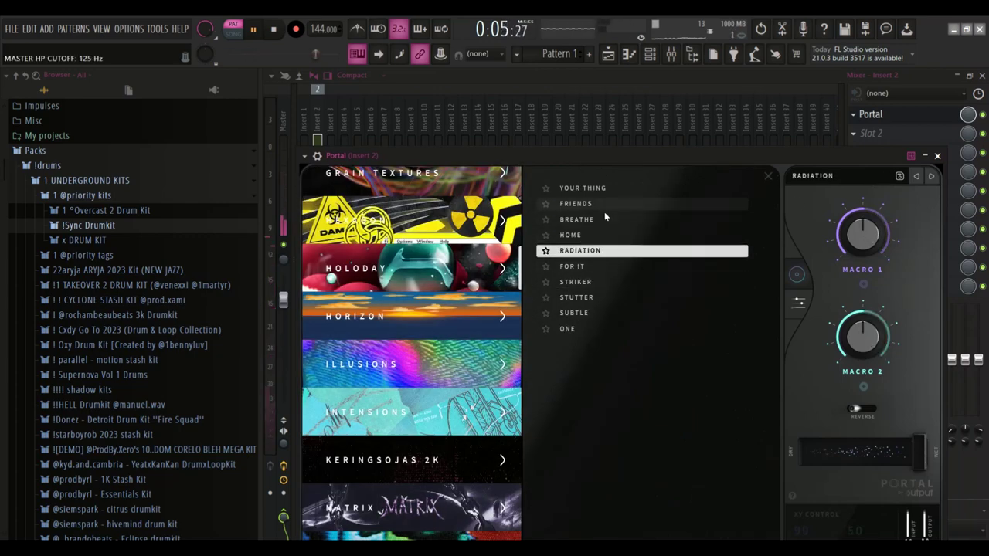
double_click(596, 297)
Try the FLOSS, KNOW and DARK presets from Portal's Riot pack on the melody.
scroll(450, 289, down, 5)
click(446, 312)
double_click(621, 267)
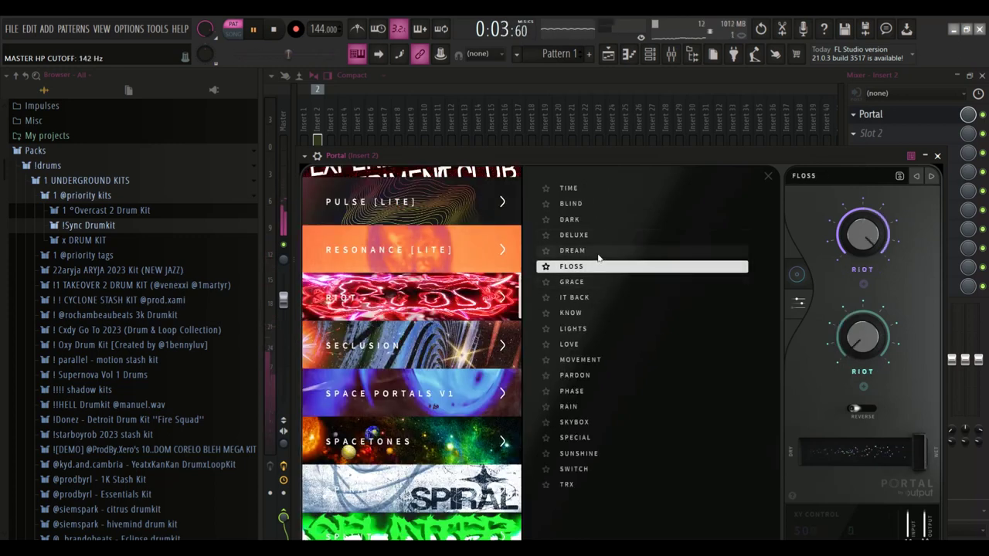
double_click(600, 312)
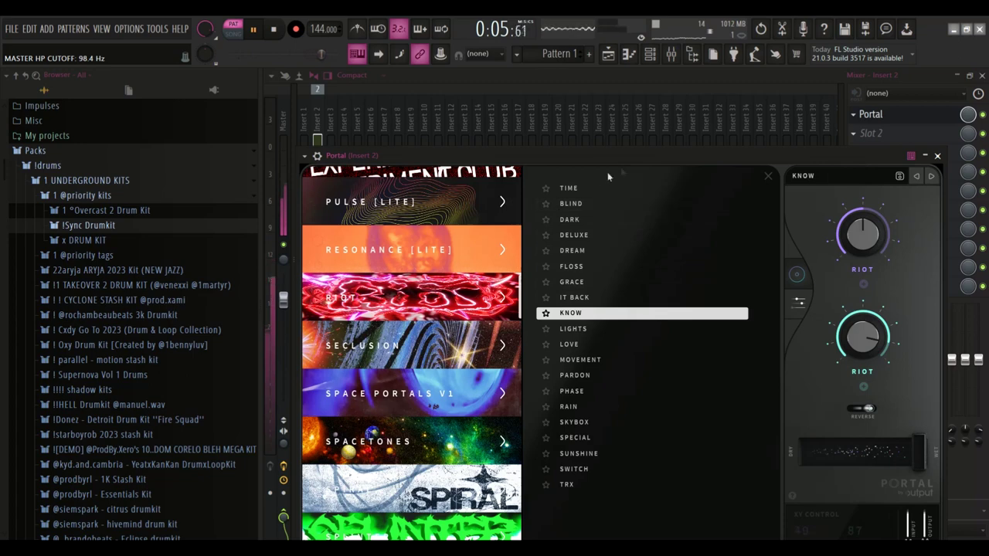
double_click(571, 220)
key(space)
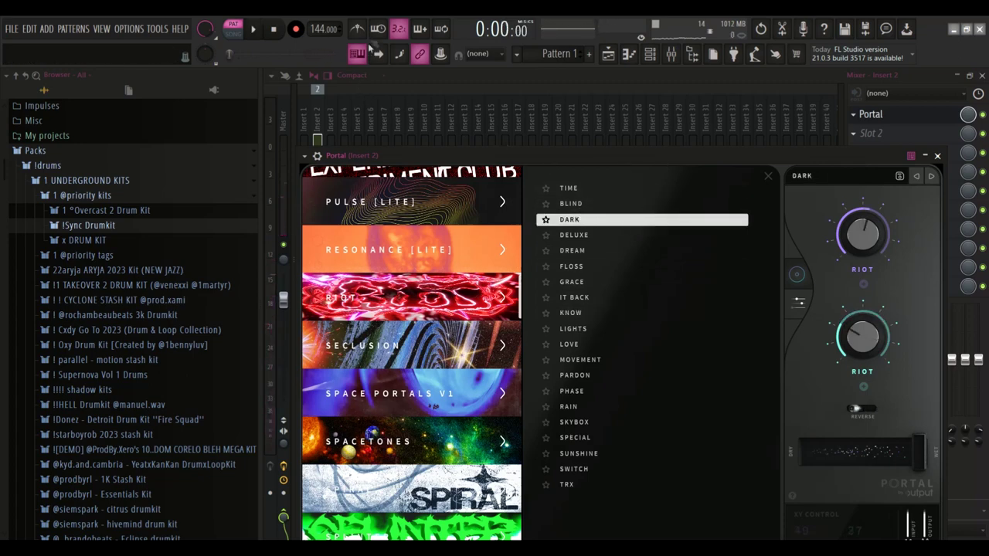
Add Fruity Parametric EQ 2 to Insert 2's second slot and make band 1 a steep high-pass cutting the low end.
click(895, 138)
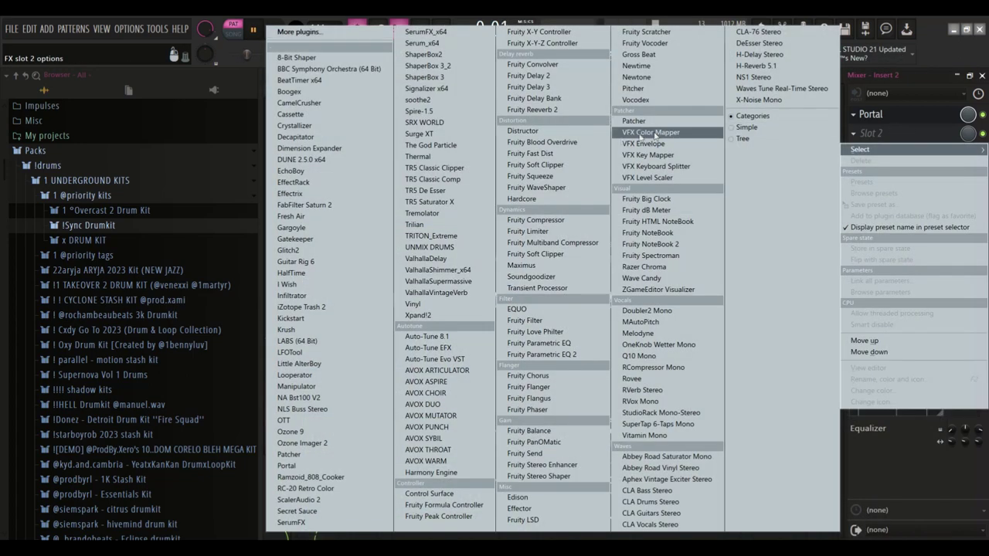
click(553, 354)
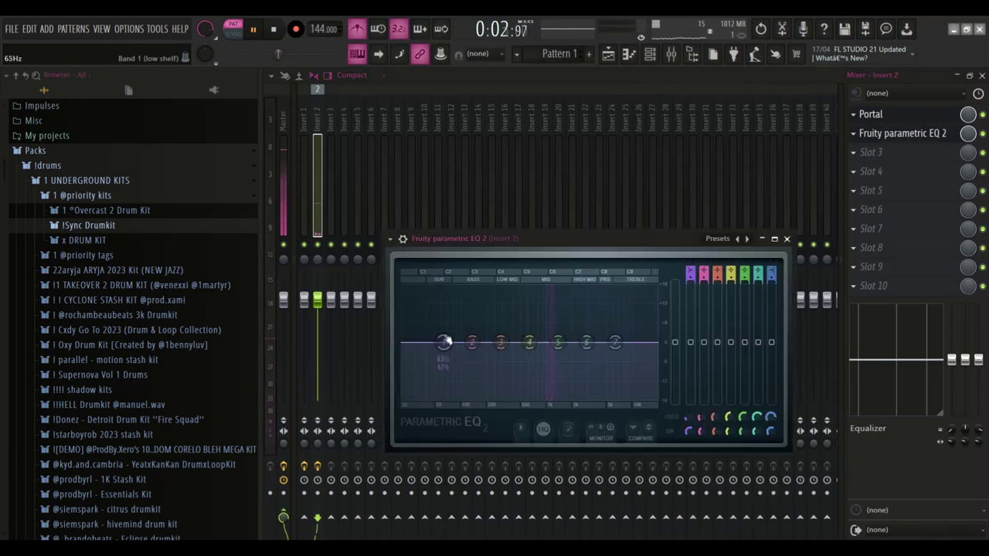
right_click(446, 340)
mouse_move(462, 374)
click(509, 399)
right_click(443, 342)
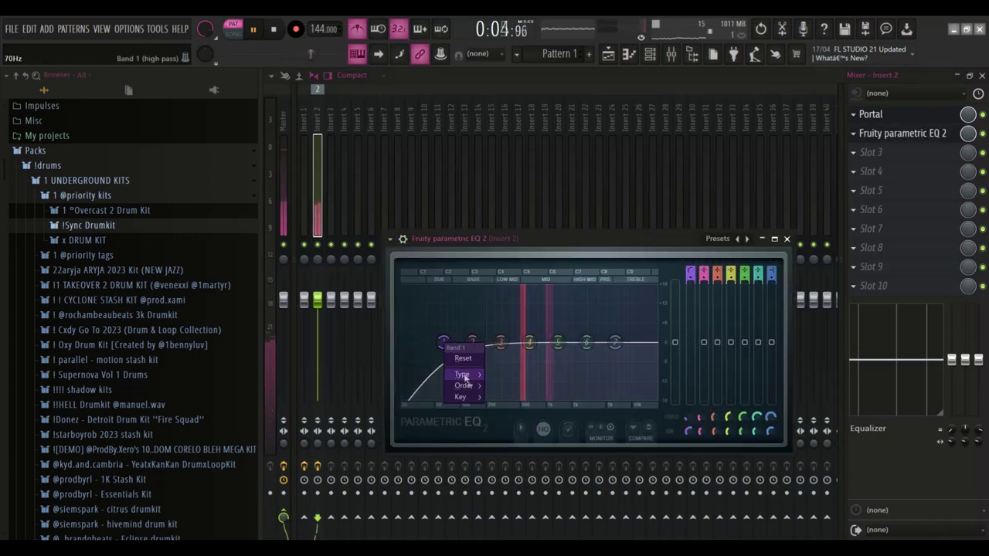
click(496, 385)
drag(444, 342, 487, 342)
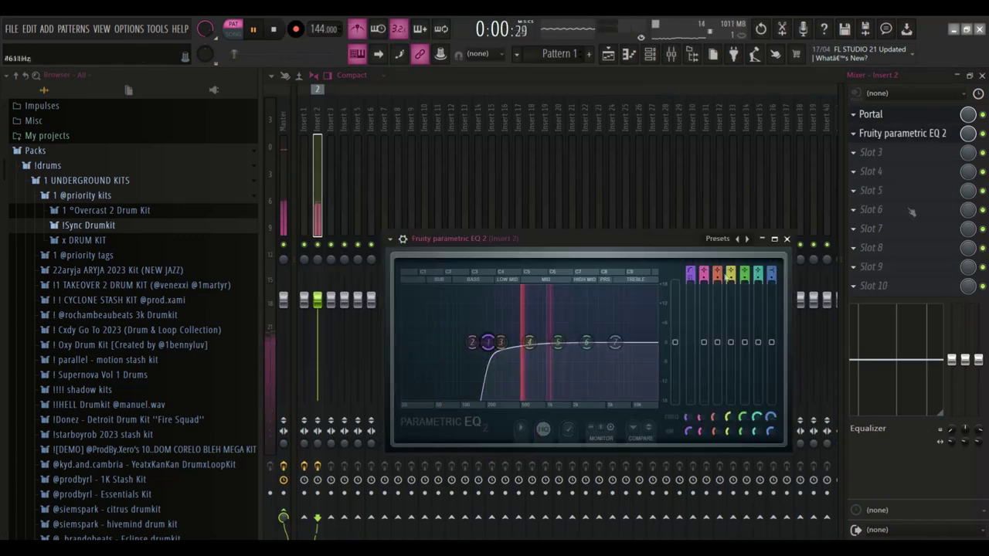
Switch Insert 2's Portal effect to the HERO preset from the Alchemist pack.
click(914, 118)
click(601, 281)
click(430, 238)
click(579, 222)
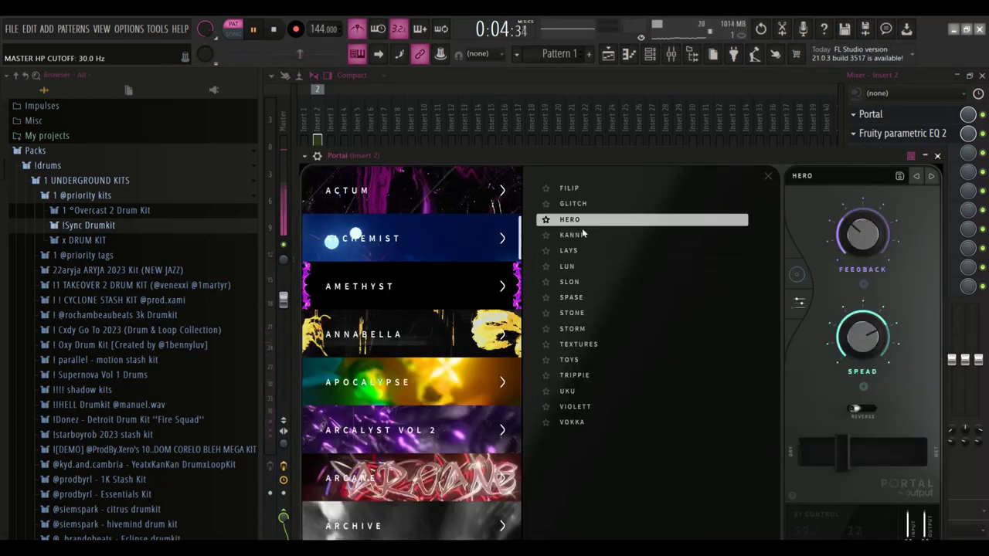
Browse the one-shot samples and add synth - drill as a new channel in the channel rack.
key(F6)
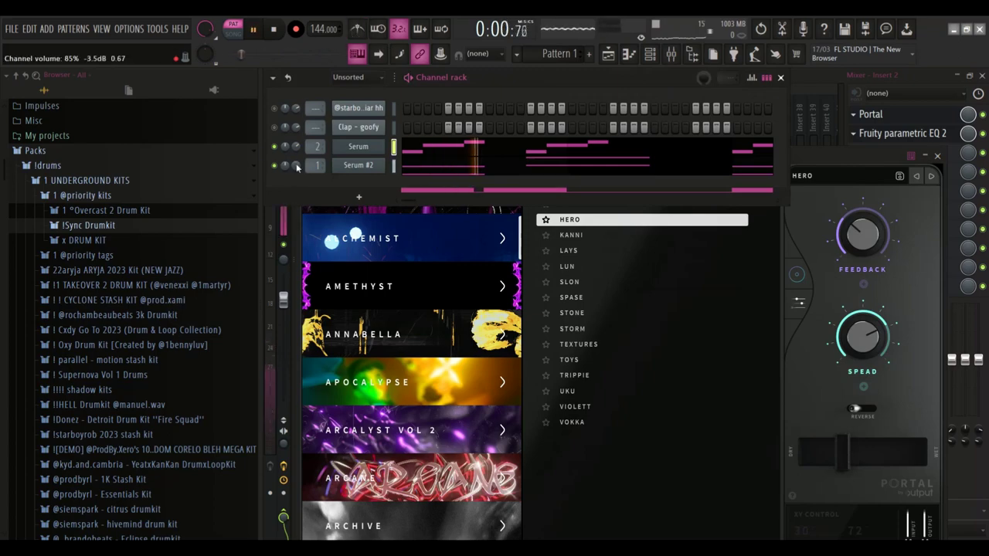
scroll(102, 290, down, 20)
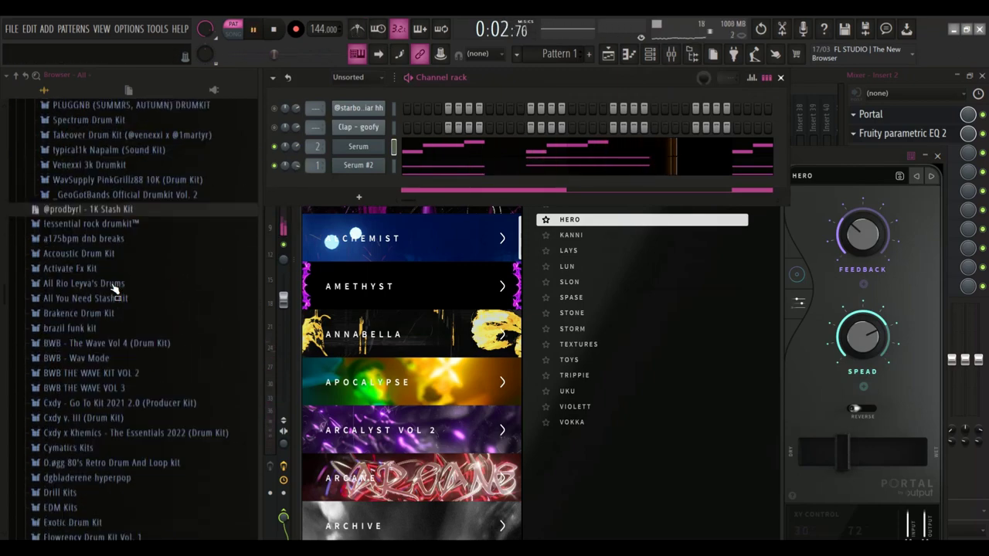
scroll(102, 294, down, 1)
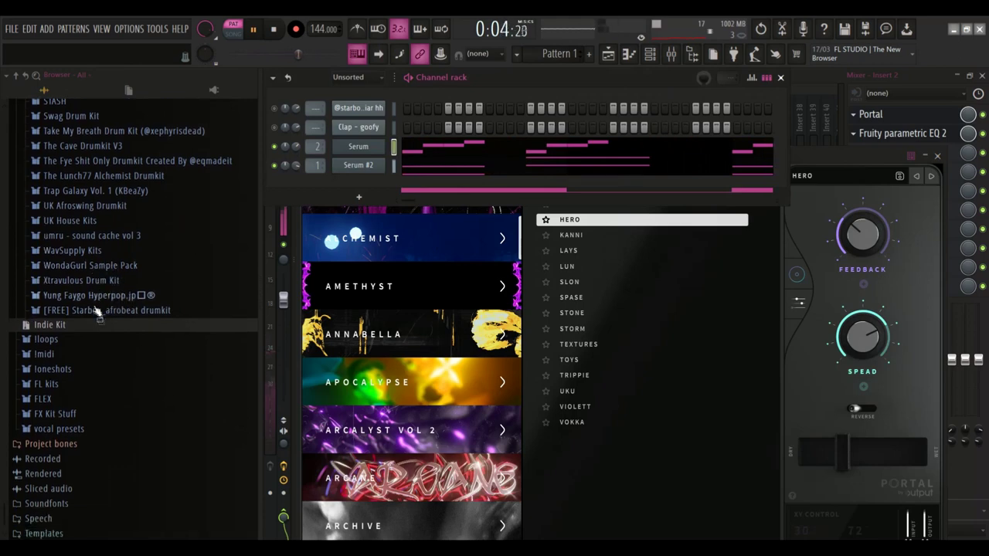
click(53, 376)
click(80, 217)
scroll(105, 348, down, 15)
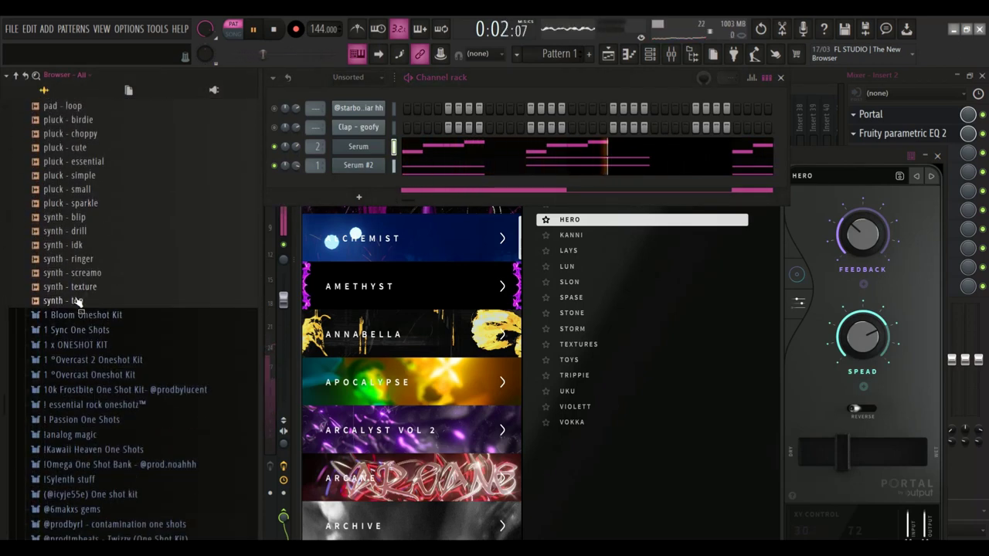
scroll(93, 254, up, 2)
click(90, 287)
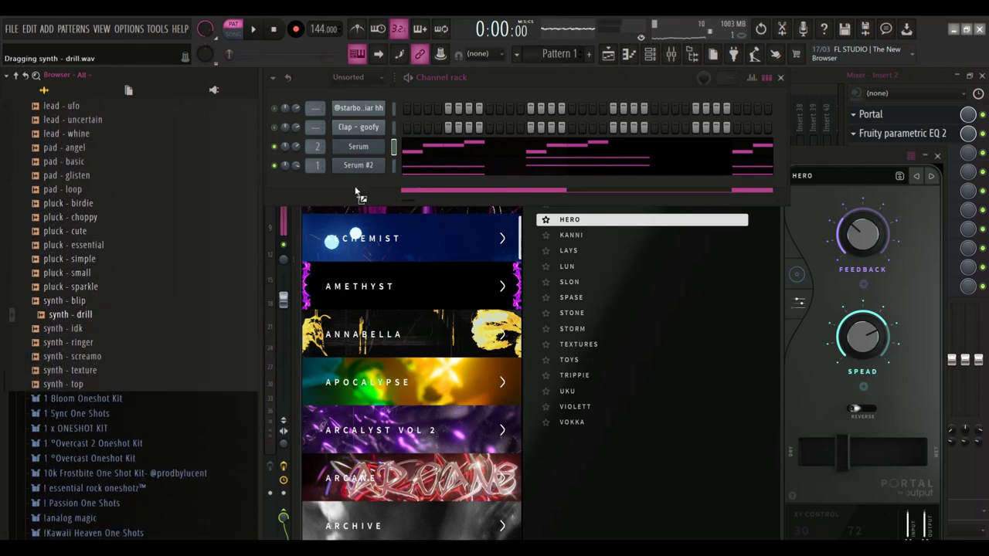
drag(355, 192, 357, 193)
Audition the pad and lead one-shots and add lead - lil as a new channel below synth - drill.
scroll(81, 231, up, 2)
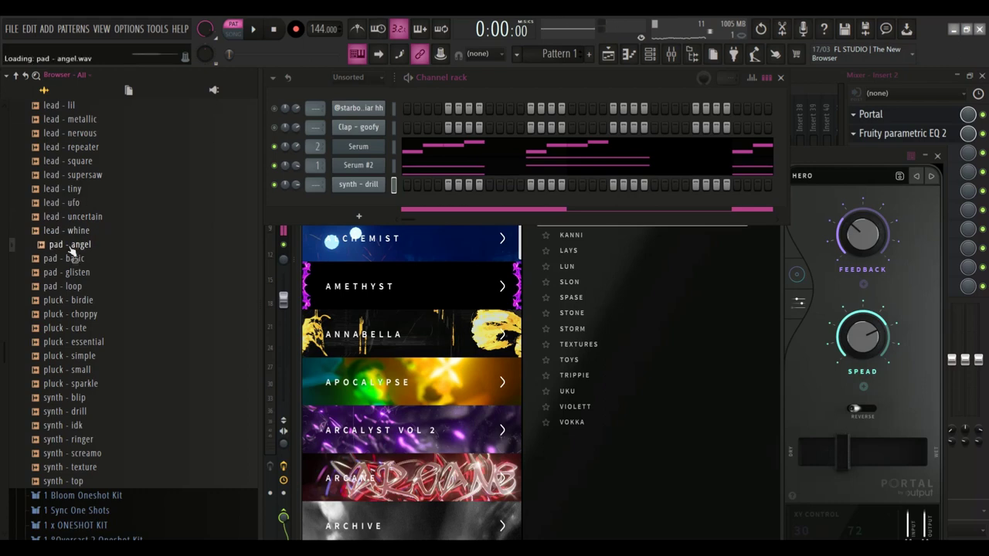
click(83, 260)
scroll(82, 265, up, 2)
click(83, 231)
click(81, 190)
scroll(80, 199, up, 2)
scroll(81, 282, up, 2)
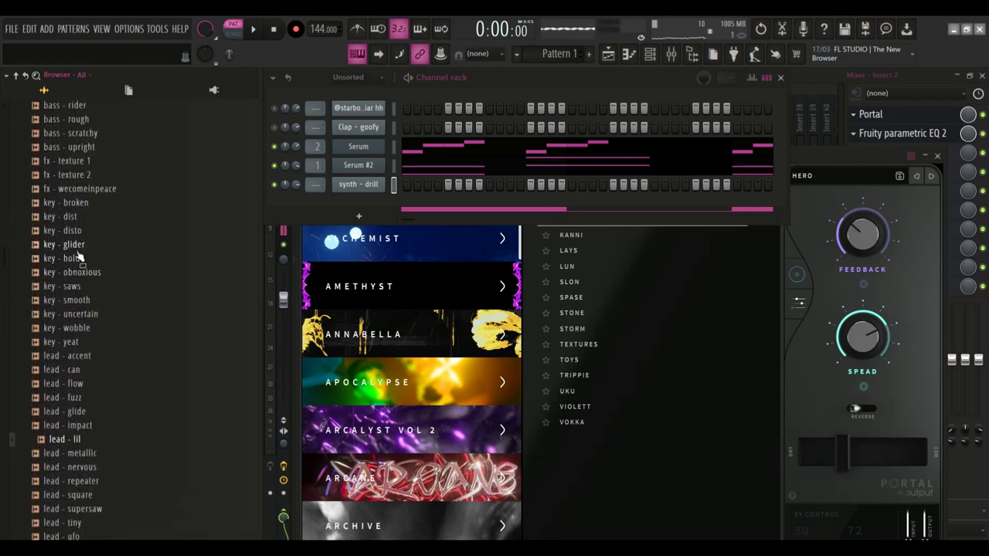
drag(374, 203, 373, 204)
Add the pluck - sparkle one-shot as a new channel and enable its volume envelope with the shortest release.
click(94, 203)
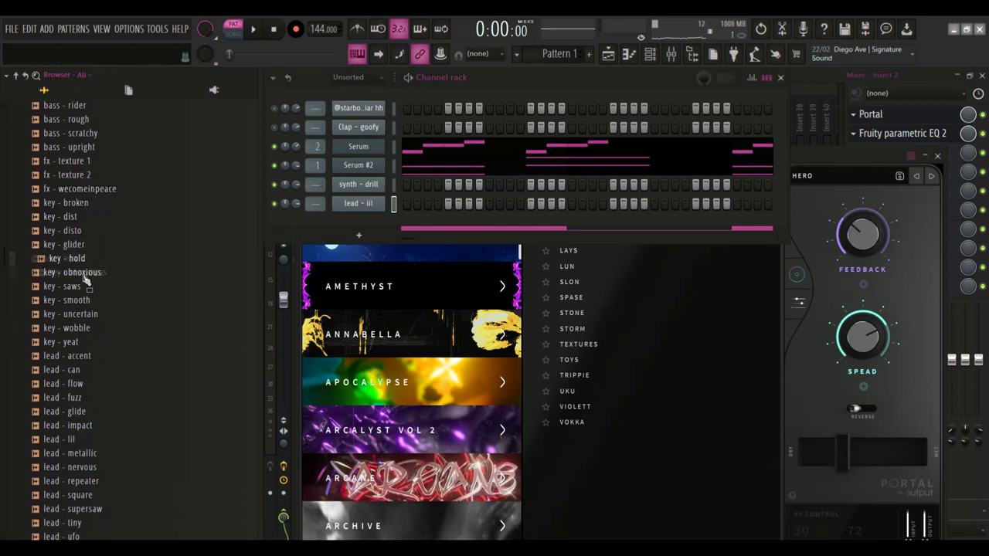
scroll(82, 232, up, 2)
scroll(81, 238, down, 7)
click(78, 231)
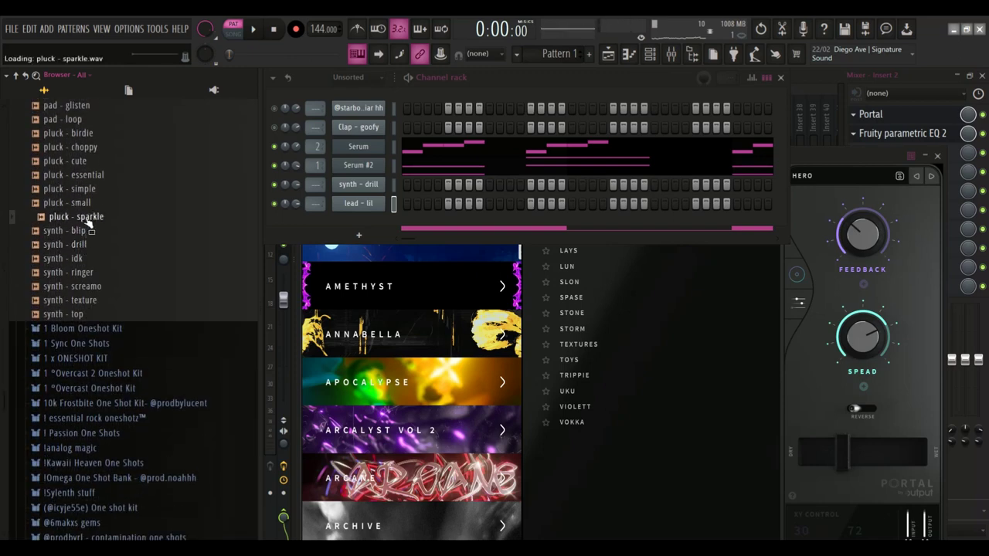
drag(337, 220, 340, 221)
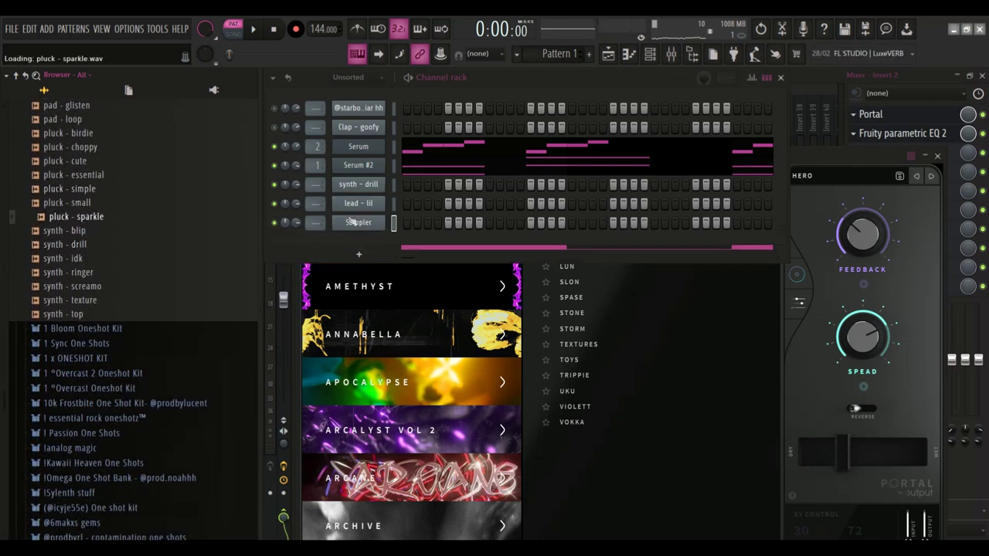
click(357, 223)
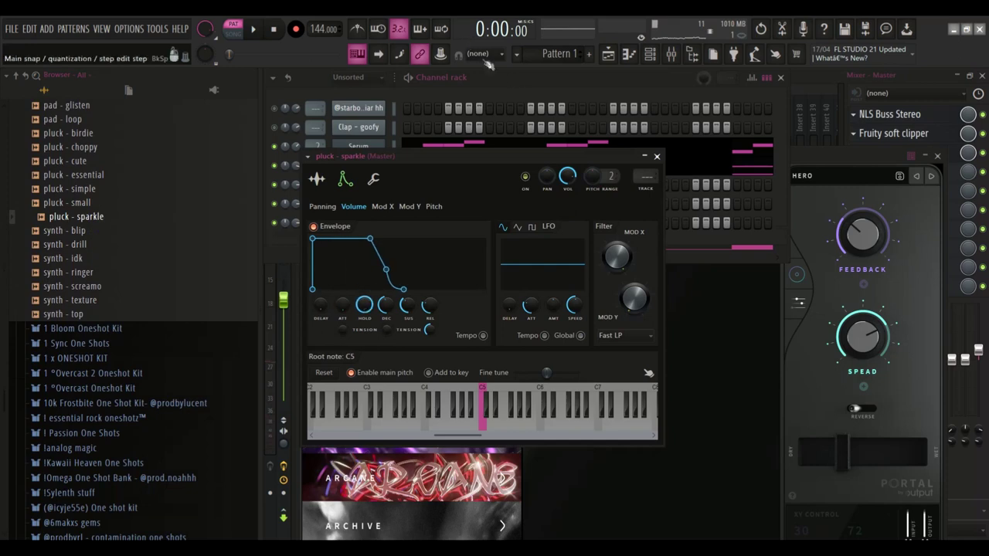
drag(429, 191, 434, 350)
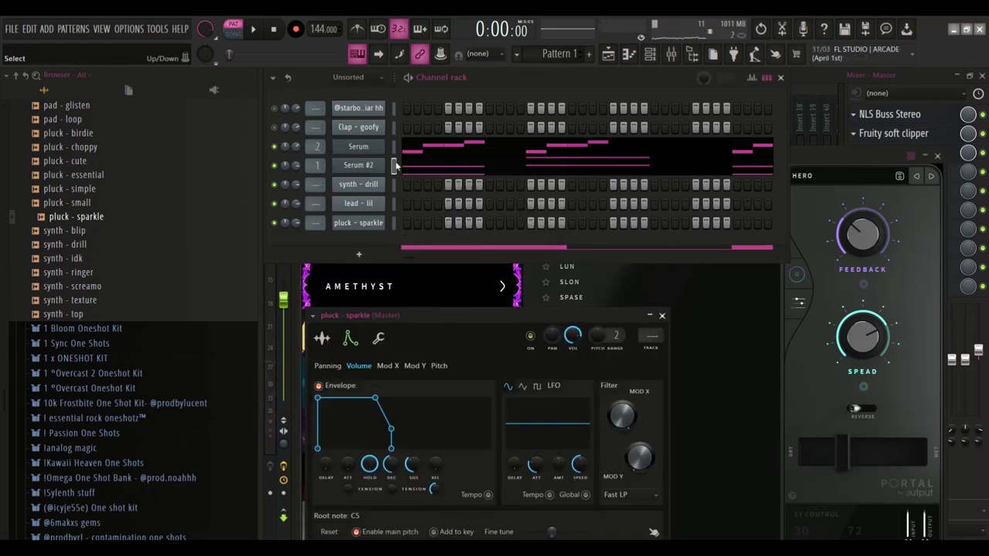
Copy Serum #2's notes into the soloed pluck - sparkle channel and lower them one octave in the piano roll.
key(ctrl+v)
right_click(274, 224)
click(307, 231)
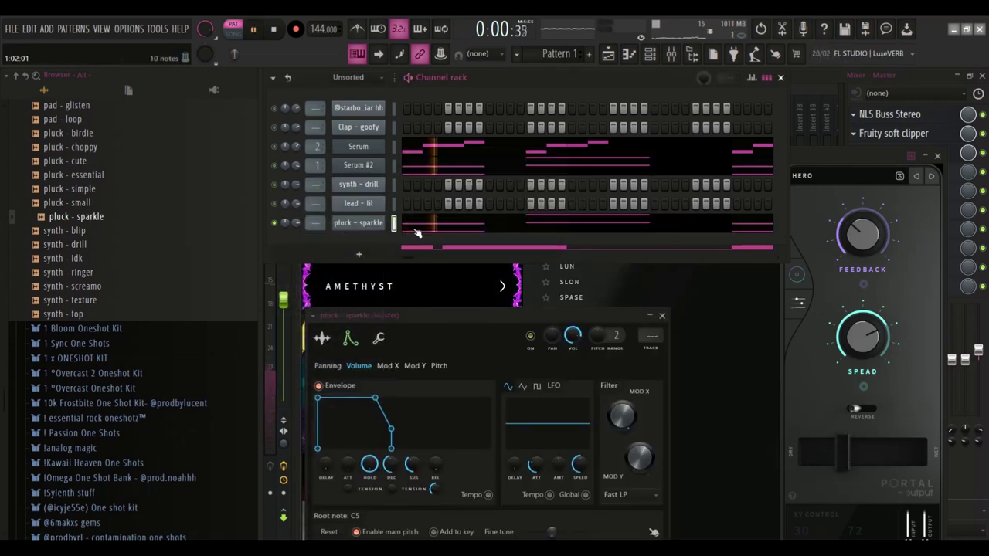
click(415, 230)
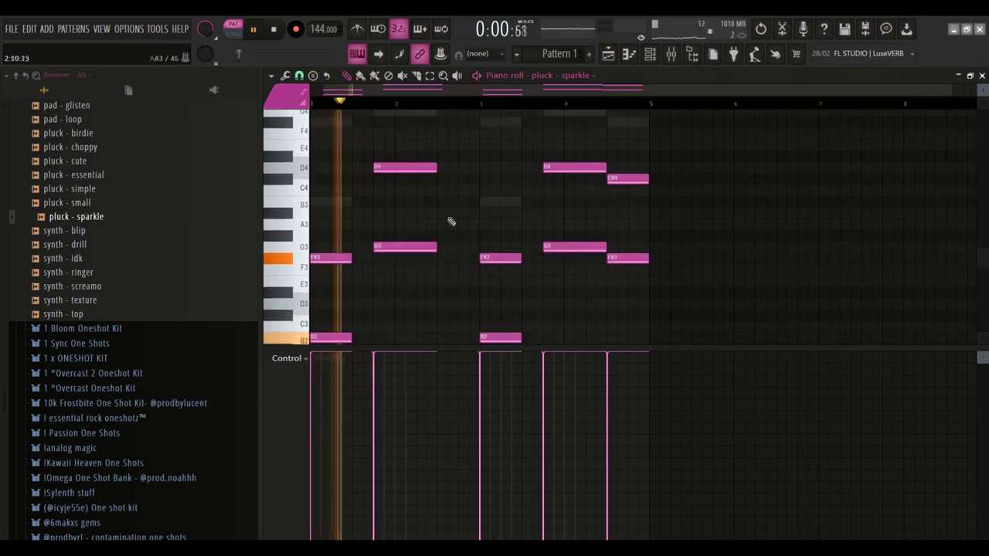
scroll(468, 219, down, 2)
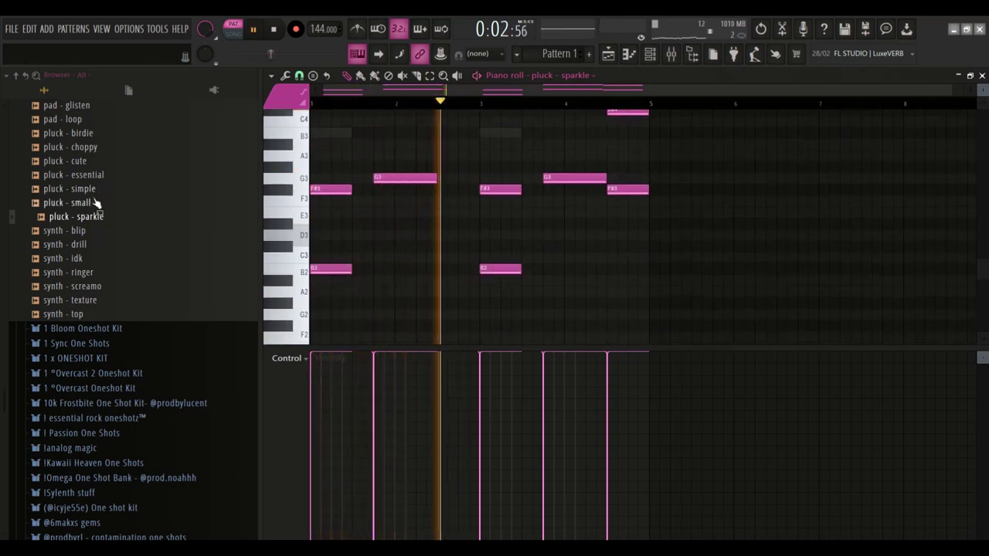
Replace the pluck - sparkle channel's sample with pluck - cute and play the pattern.
key(space)
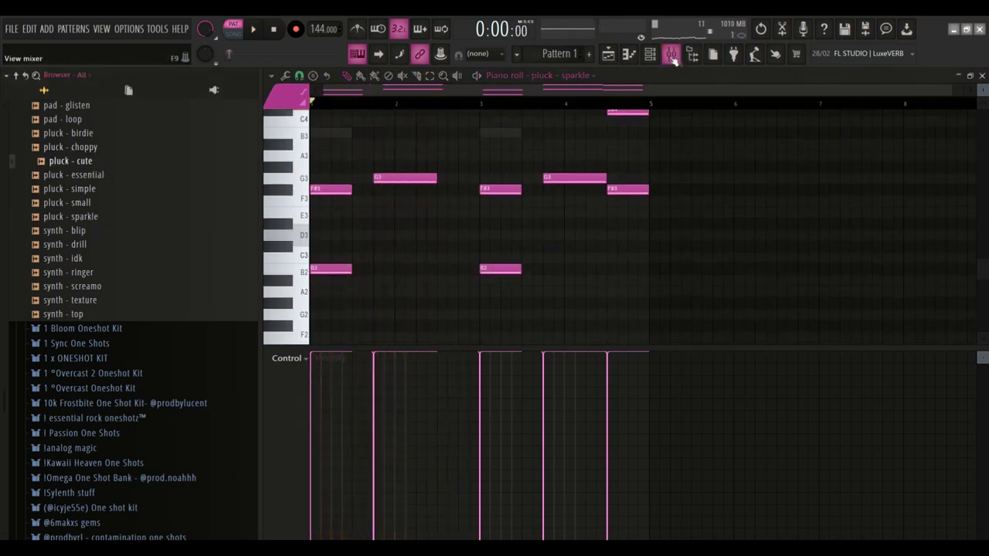
click(658, 57)
drag(97, 166, 355, 223)
key(space)
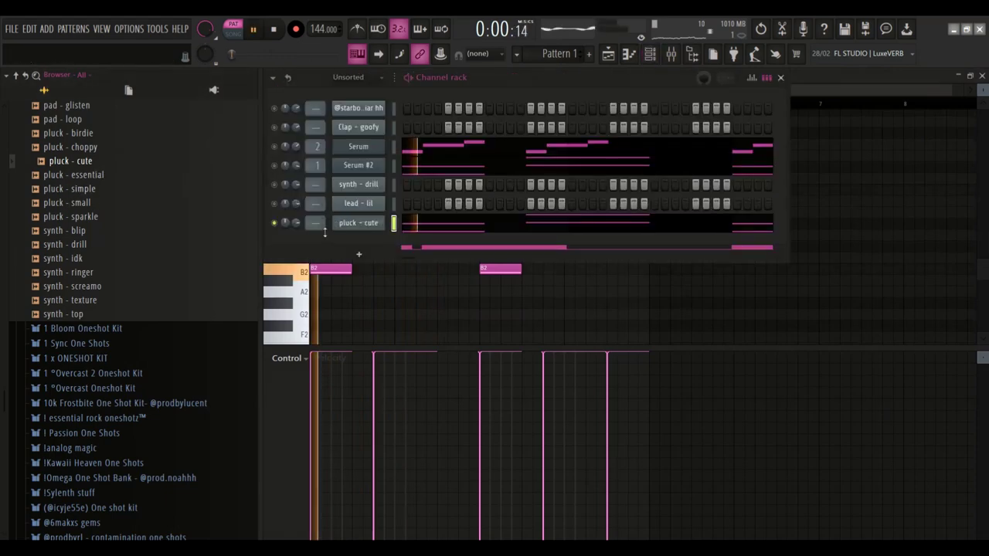
In pluck - cute's piano roll, add C#3 to the first and third chords, A3 to the second and fourth, and G3 to the last.
click(418, 224)
click(418, 224)
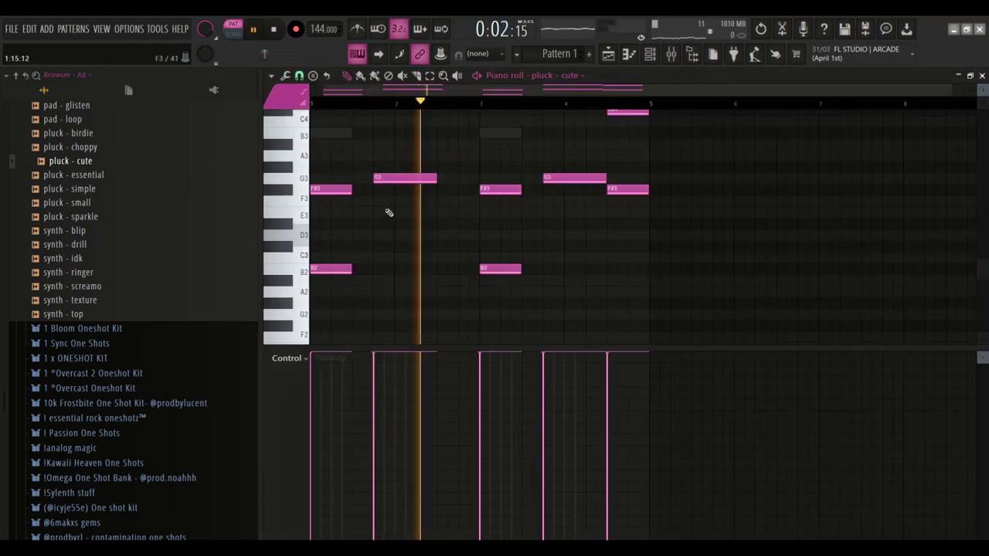
key(space)
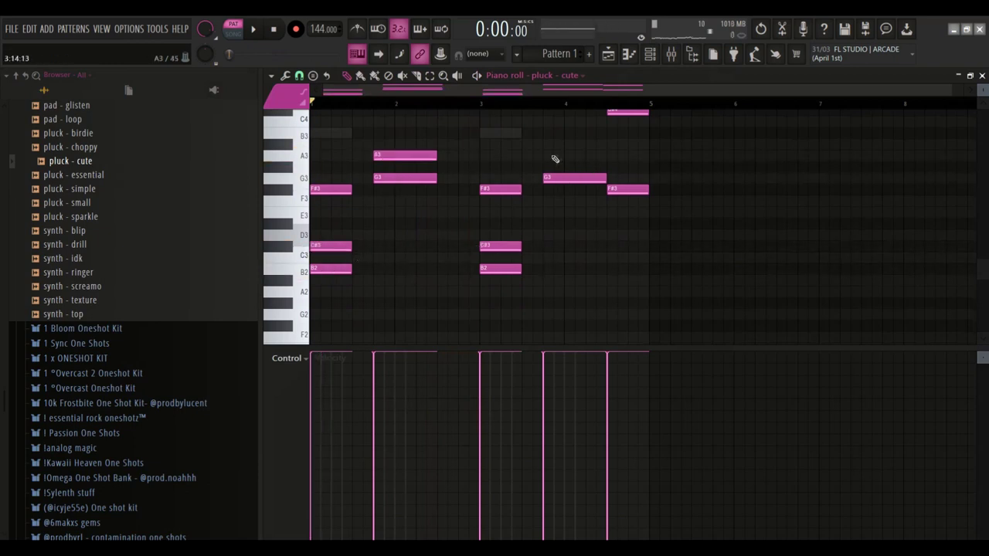
double_click(615, 169)
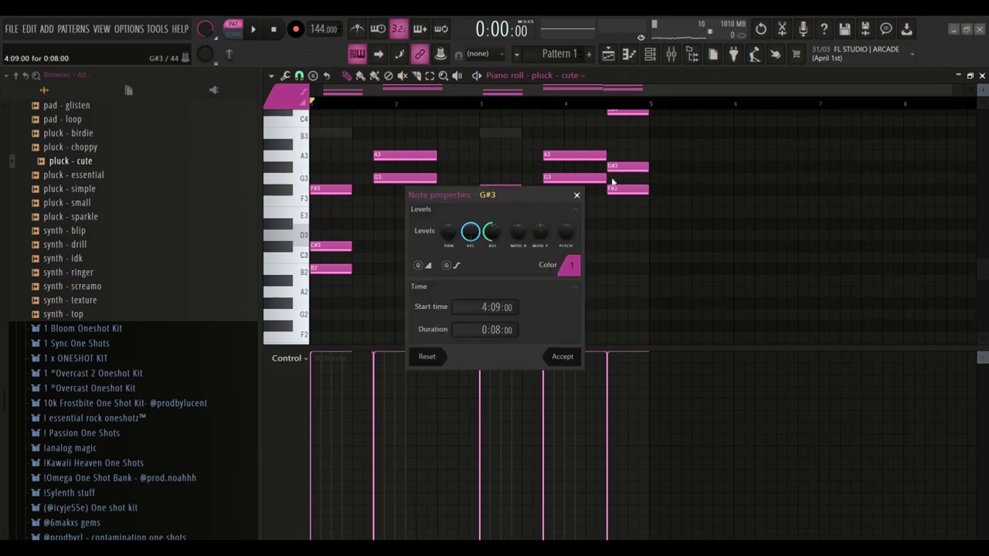
click(575, 196)
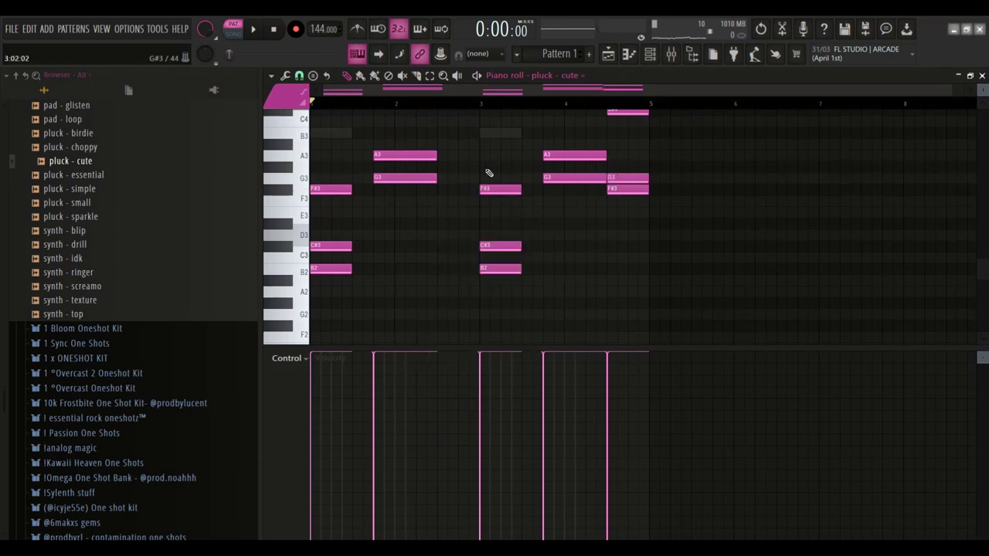
Raise the added chord notes one octave, raise all pluck - cute notes another octave, and play the pattern.
scroll(463, 203, up, 3)
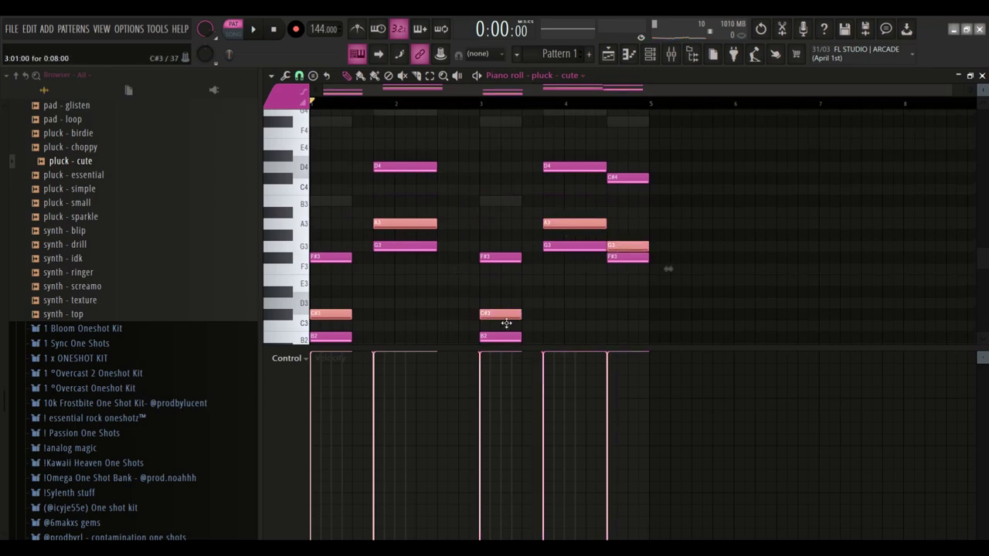
key(ctrl+Up)
key(ctrl+a)
key(ctrl+Up)
key(space)
scroll(503, 322, up, 7)
click(485, 228)
scroll(486, 228, up, 3)
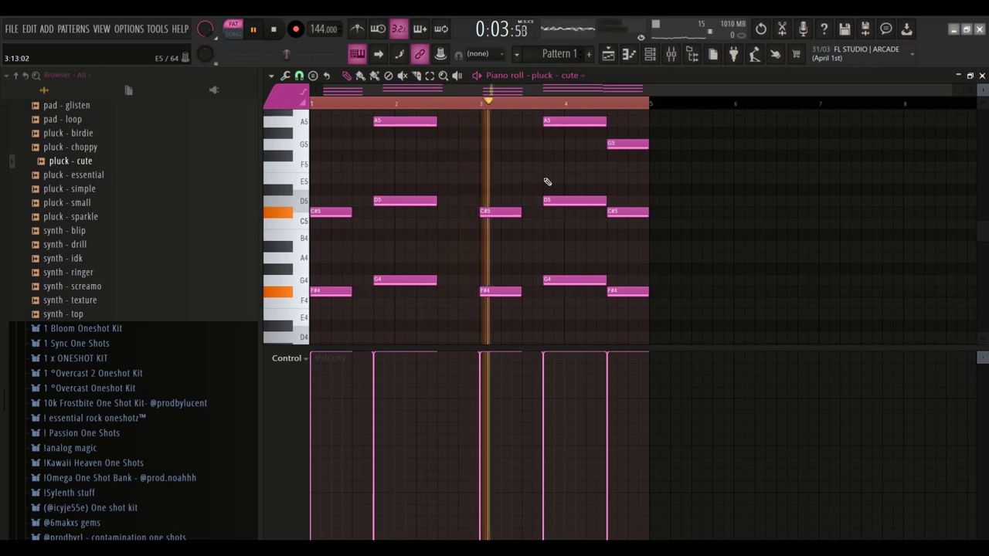
Apply quick legato to the pluck - cute notes so they fill the gaps, and audition the pattern.
key(ctrl+l)
scroll(512, 166, up, 3)
click(516, 157)
drag(517, 163, 542, 152)
right_click(544, 148)
scroll(648, 175, down, 1)
key(space)
click(534, 101)
key(space)
key(space)
Remove the last chord's top note and extend the preceding A5 to the end of bar 4.
drag(623, 201, 616, 163)
key(space)
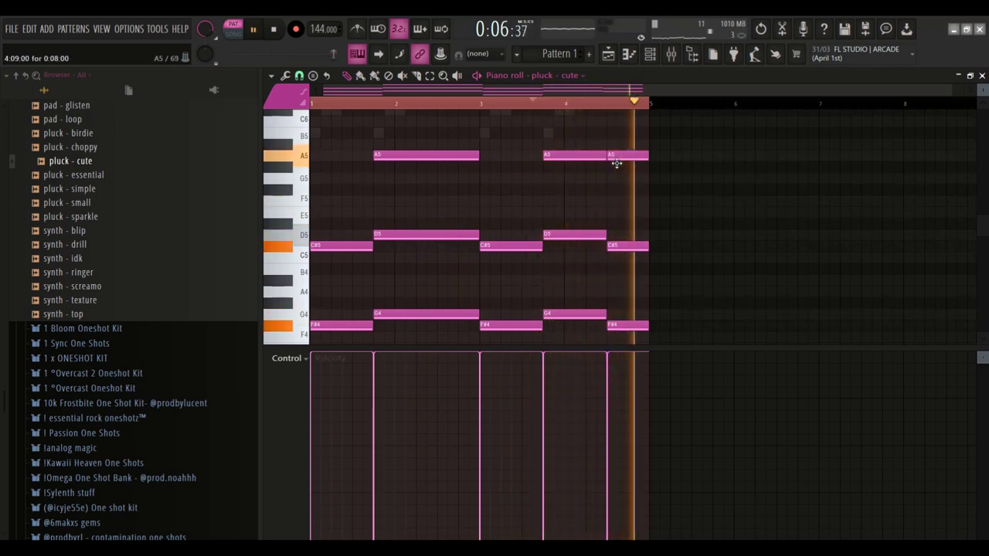
right_click(613, 159)
scroll(486, 180, down, 2)
scroll(489, 182, up, 2)
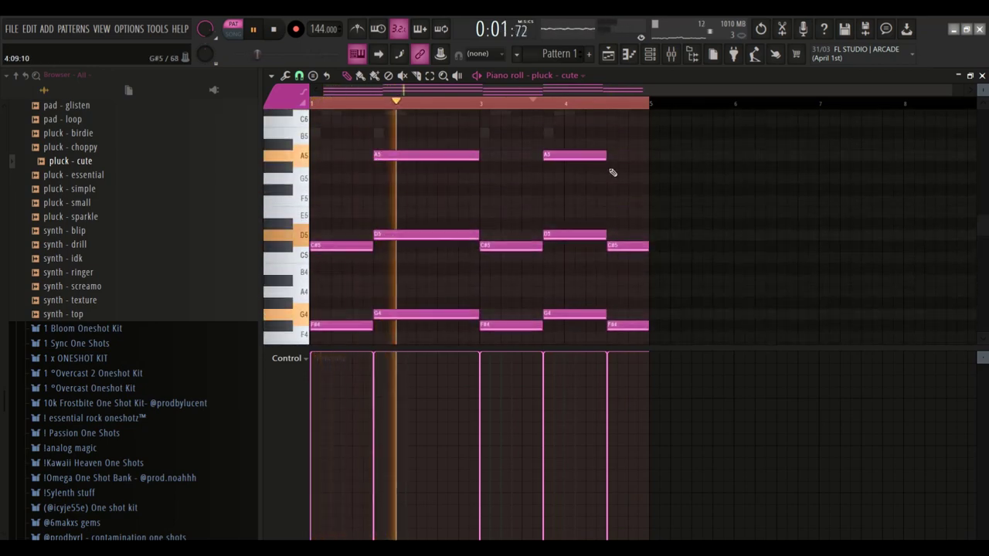
drag(606, 155, 649, 155)
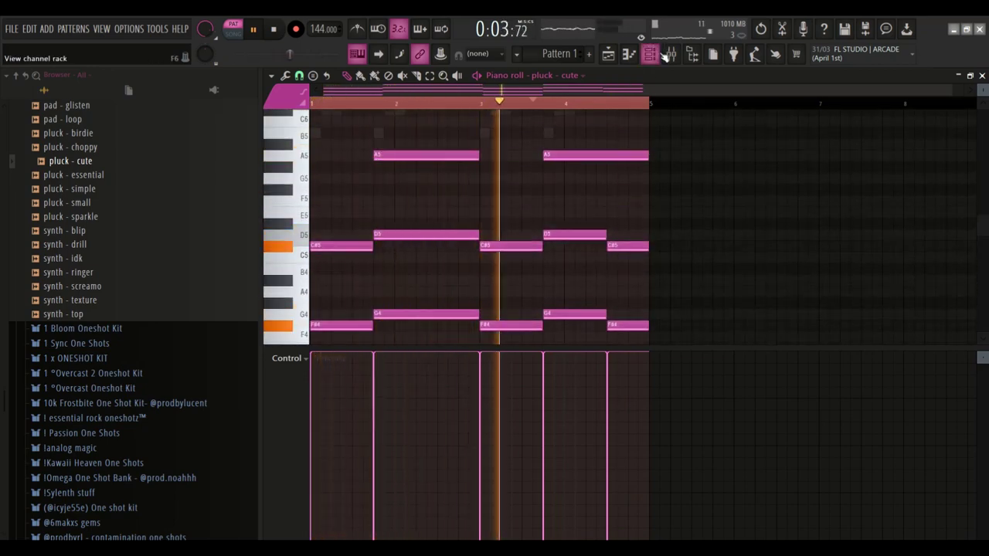
Unmute the Serum and Serum #2 channels and route pluck - cute to mixer track 1.
key(F6)
click(274, 165)
click(274, 146)
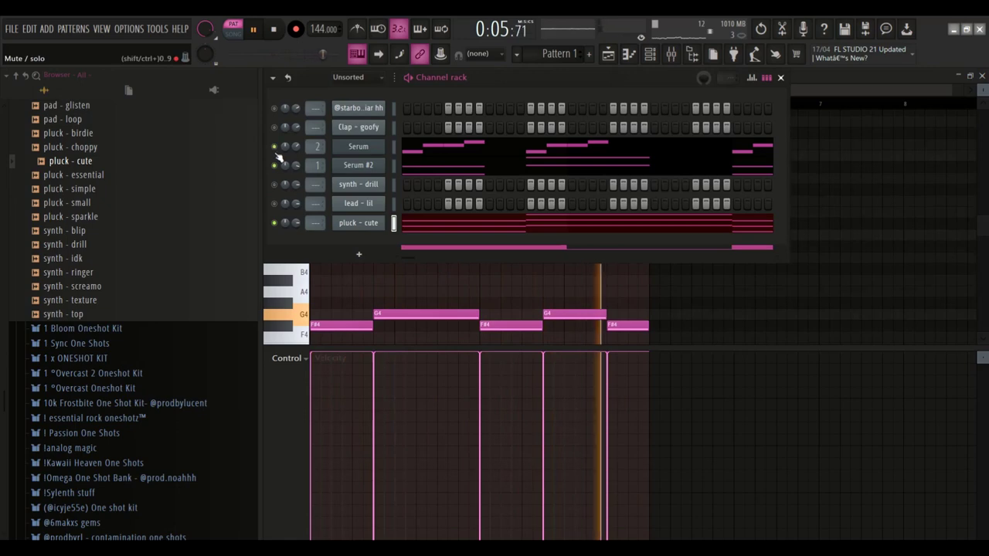
drag(315, 223, 296, 219)
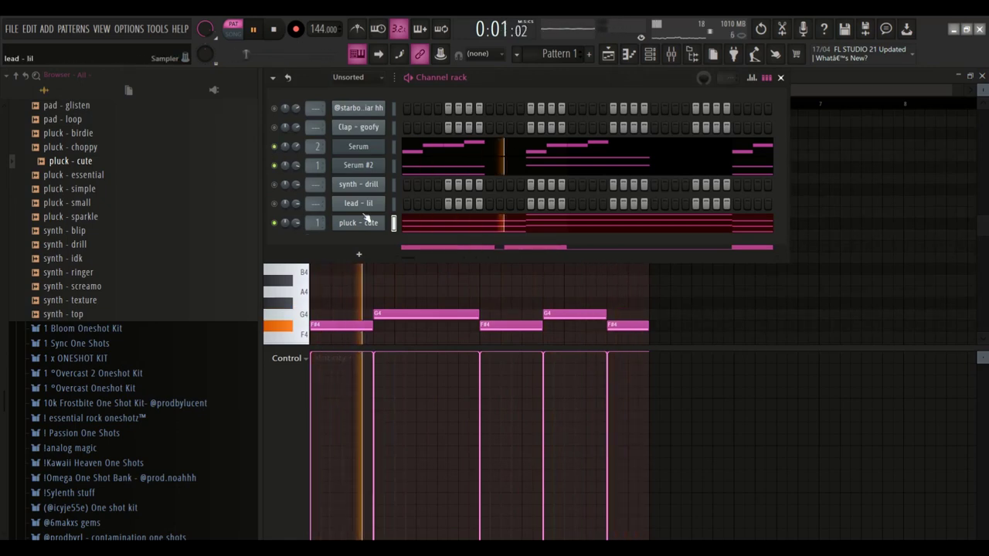
Enable synth - drill's volume envelope with full hold and the shortest release, and unmute the channel.
click(359, 184)
click(313, 147)
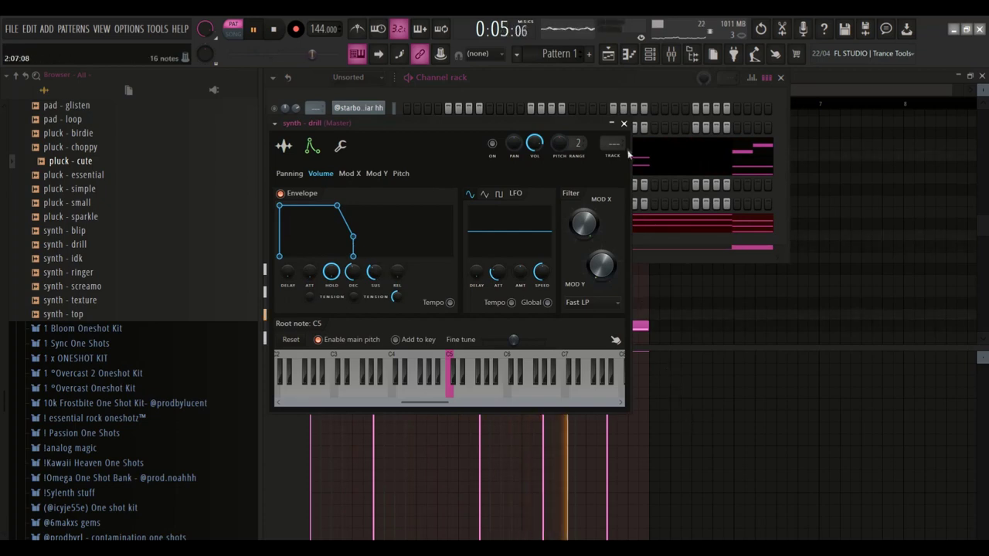
click(624, 123)
key(space)
right_click(353, 186)
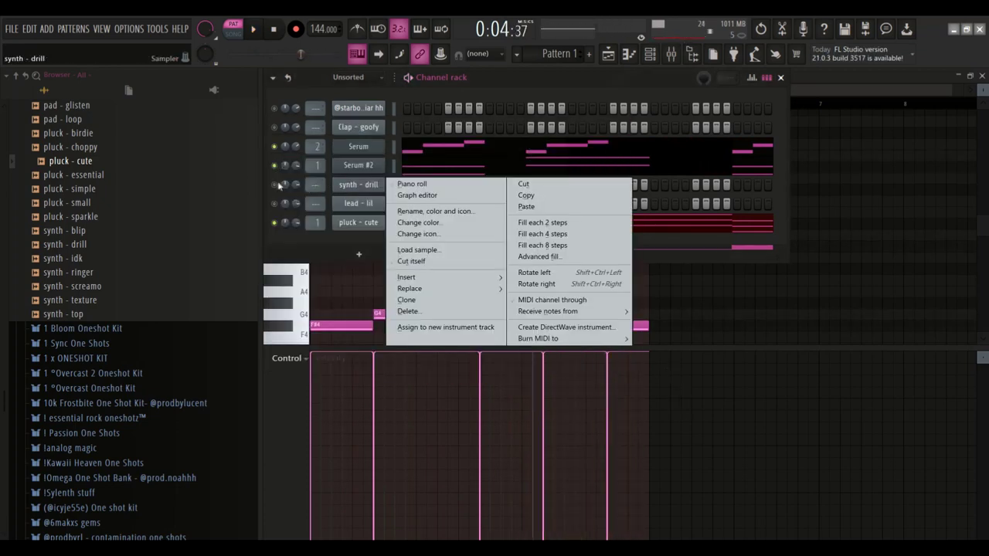
click(285, 192)
In synth - drill's piano roll, draw a C#5 note at bar 1 and an F#5 one beat after it, and audition them.
right_click(362, 186)
click(409, 184)
drag(343, 247, 293, 245)
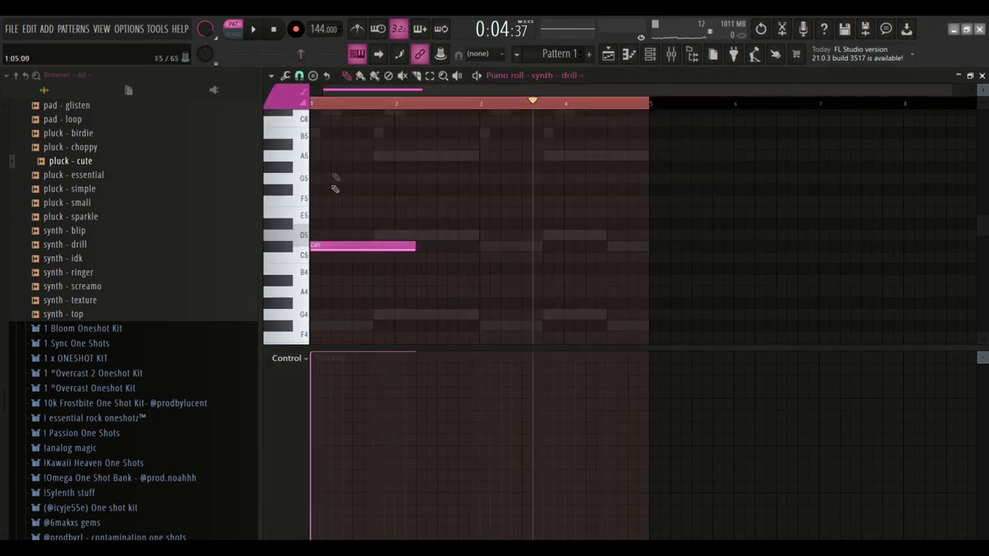
click(403, 200)
drag(404, 200, 359, 199)
key(space)
key(space)
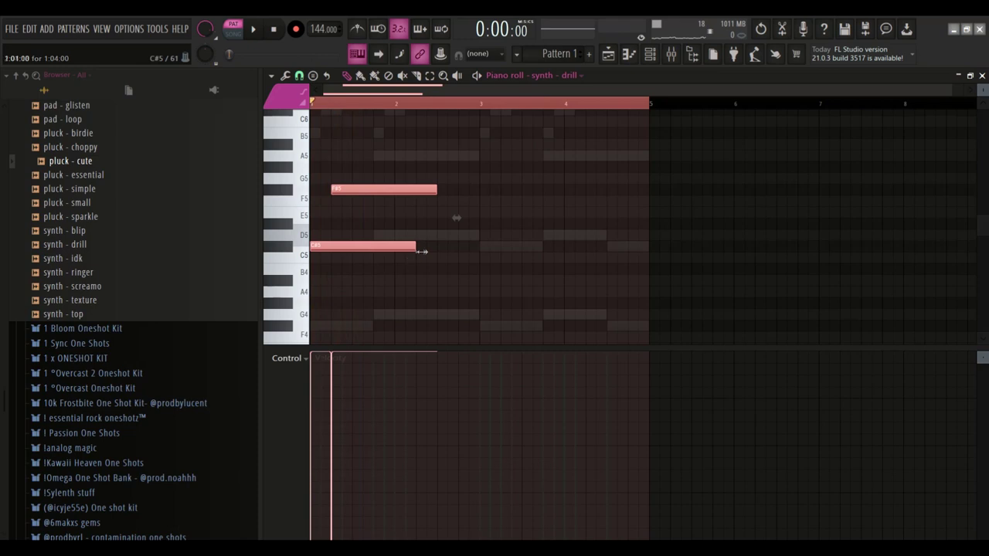
Shorten both synth - drill notes to one beat and repeat the C#5 and F#5 pair at bar 3.
drag(422, 251, 332, 250)
key(space)
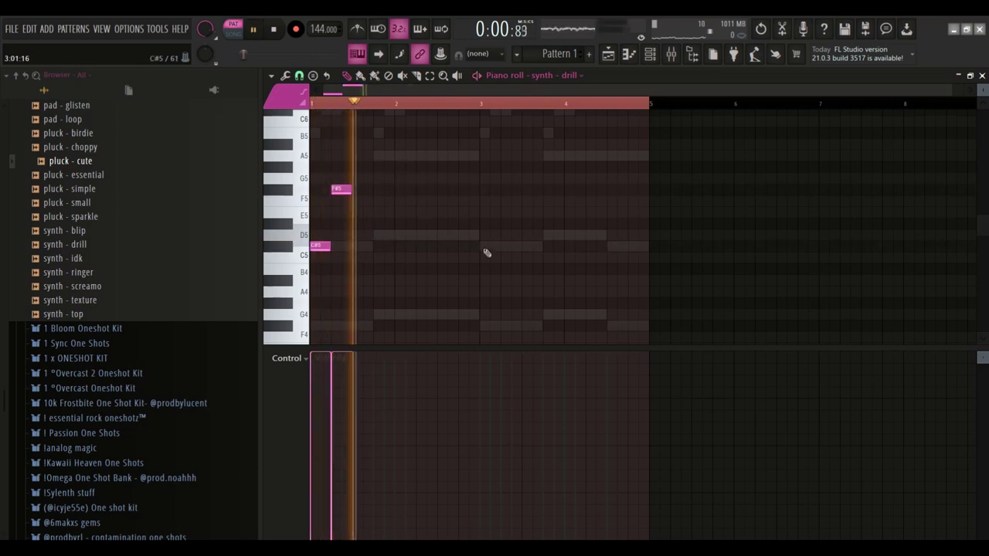
click(487, 248)
click(504, 191)
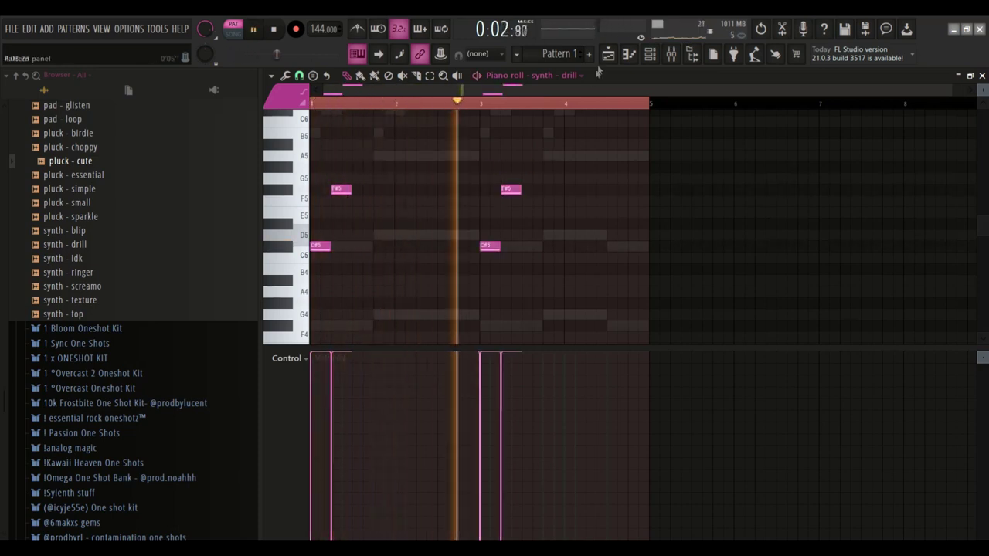
Route synth - drill to mixer track 3 and copy Insert 2's Portal and Fruity parametric EQ 2 effects onto Insert 3.
click(649, 53)
scroll(317, 184, up, 3)
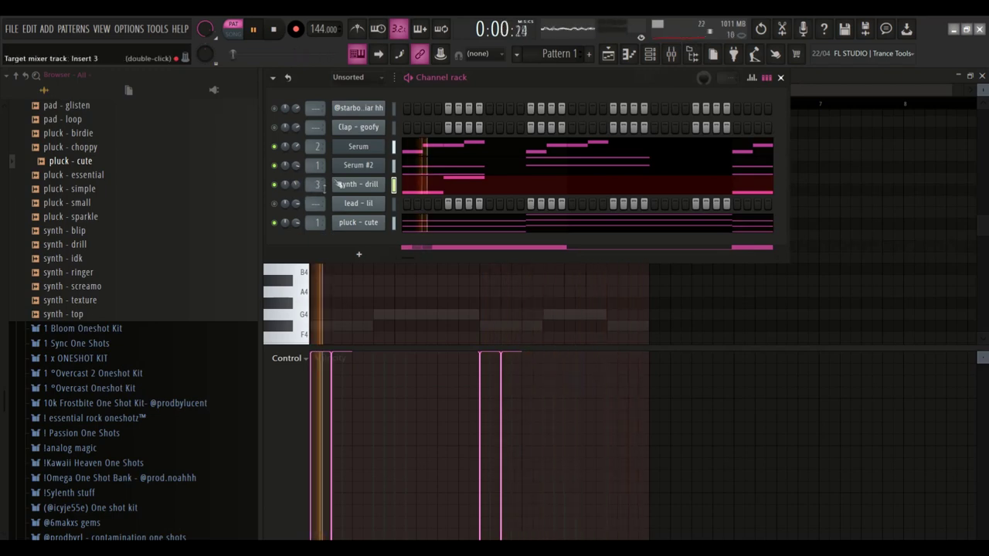
click(670, 53)
click(315, 231)
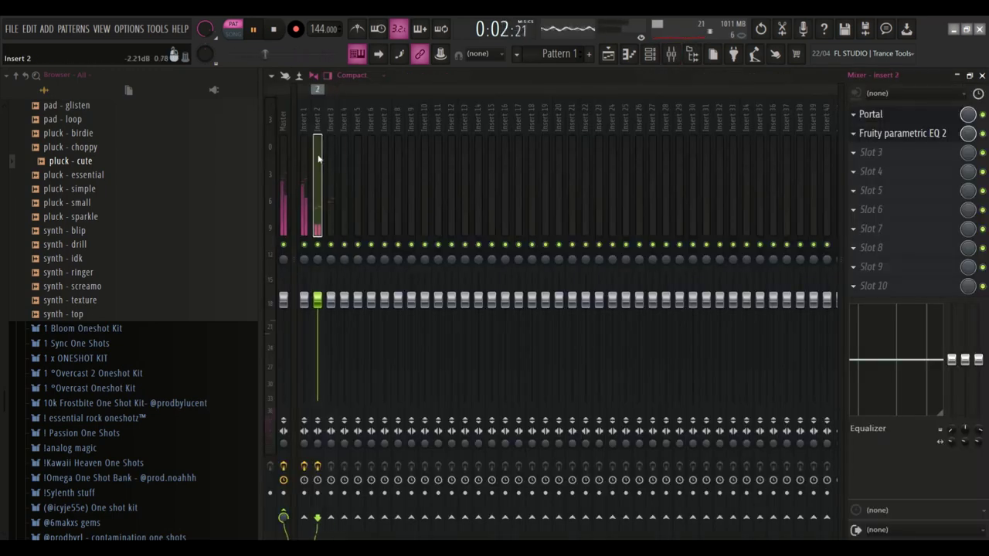
right_click(324, 85)
mouse_move(387, 149)
mouse_move(488, 63)
drag(488, 51, 330, 137)
Try the INMYMIND preset in Insert 3's Portal while playing the pattern.
click(889, 116)
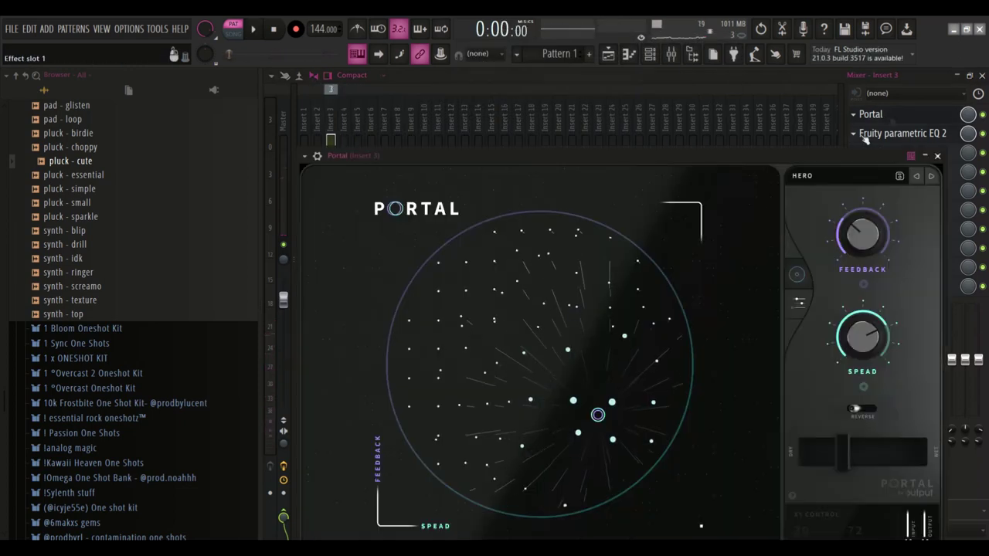
click(838, 183)
click(579, 343)
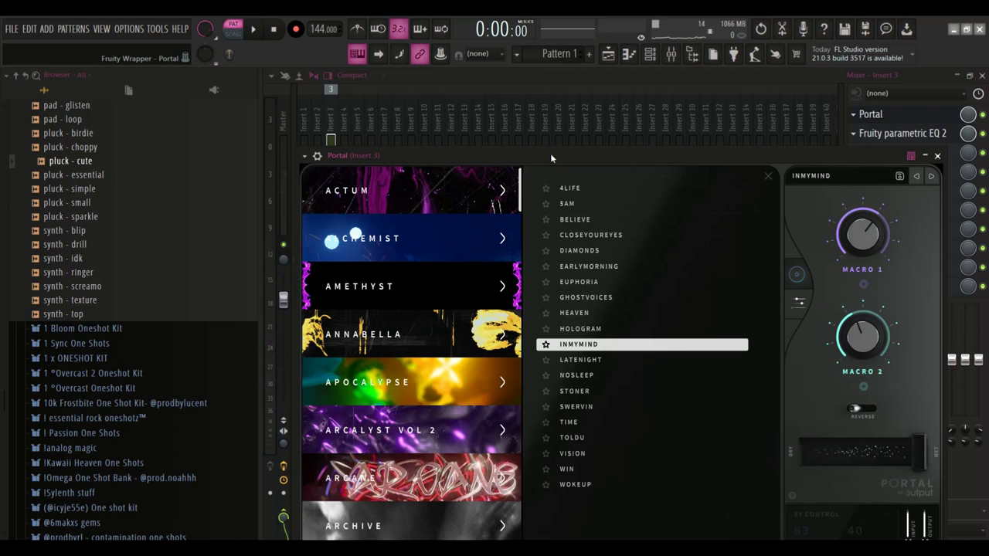
key(space)
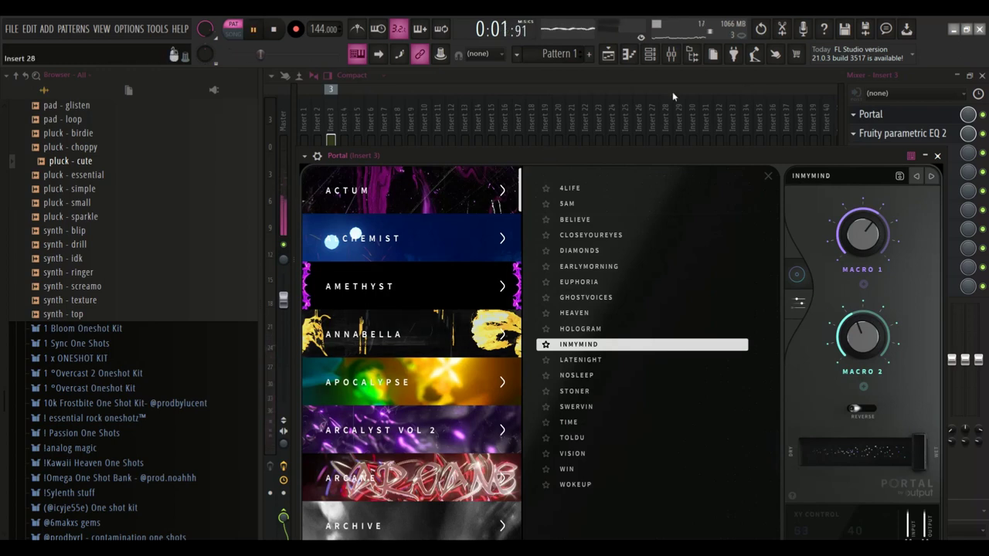
key(Escape)
click(649, 53)
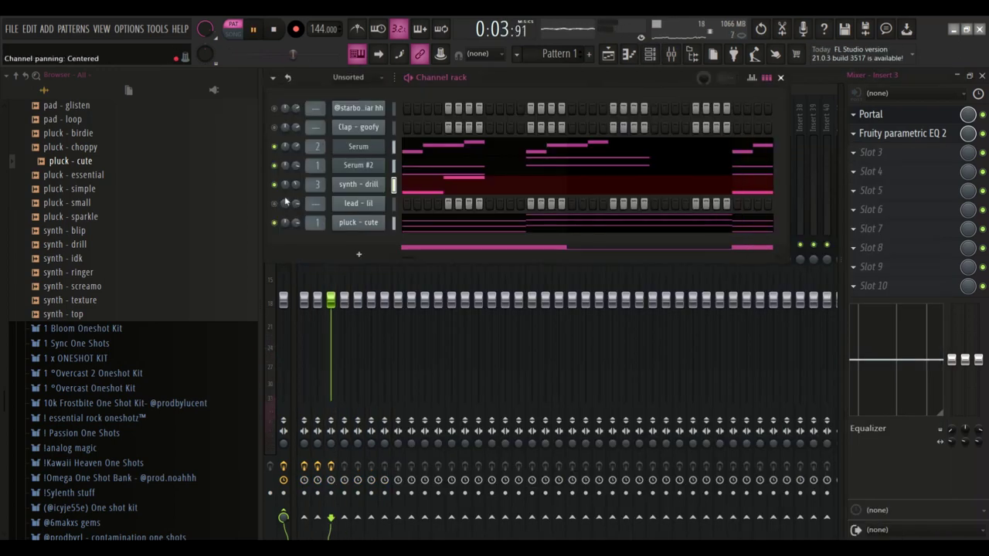
Load the STONER preset in Portal on Insert 3.
click(906, 116)
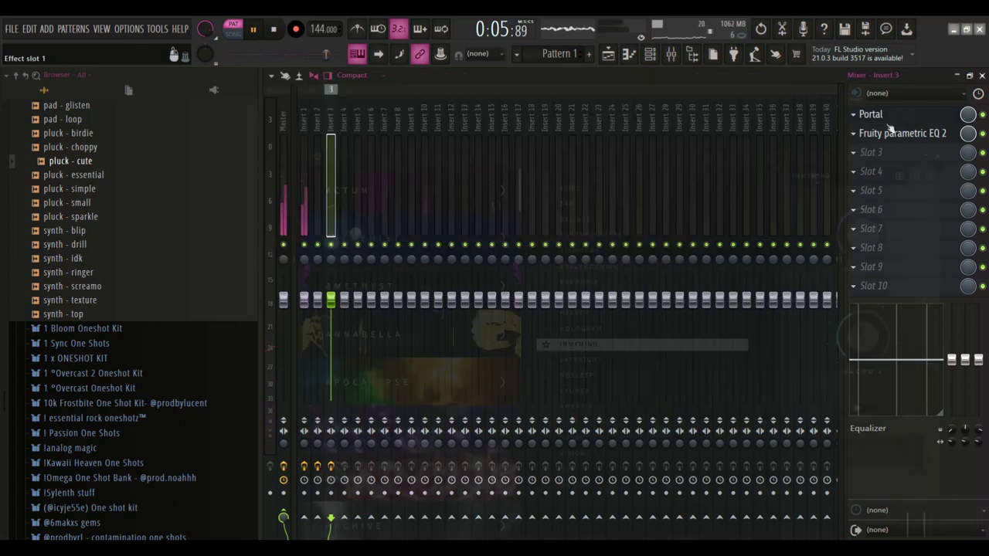
click(575, 391)
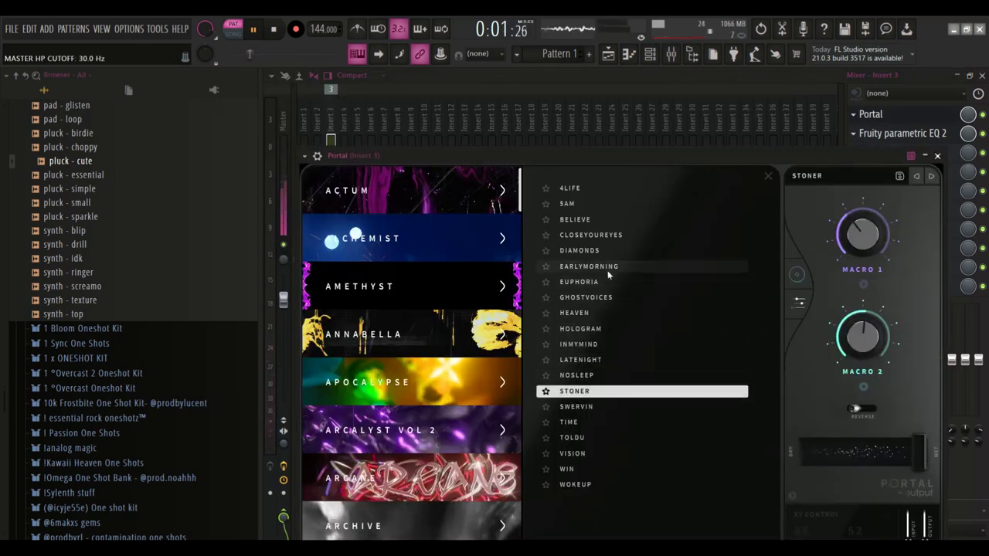
click(937, 156)
Unmute lead - lil, route it to mixer track 1, and enable its volume envelope with full hold and the shortest release.
click(650, 53)
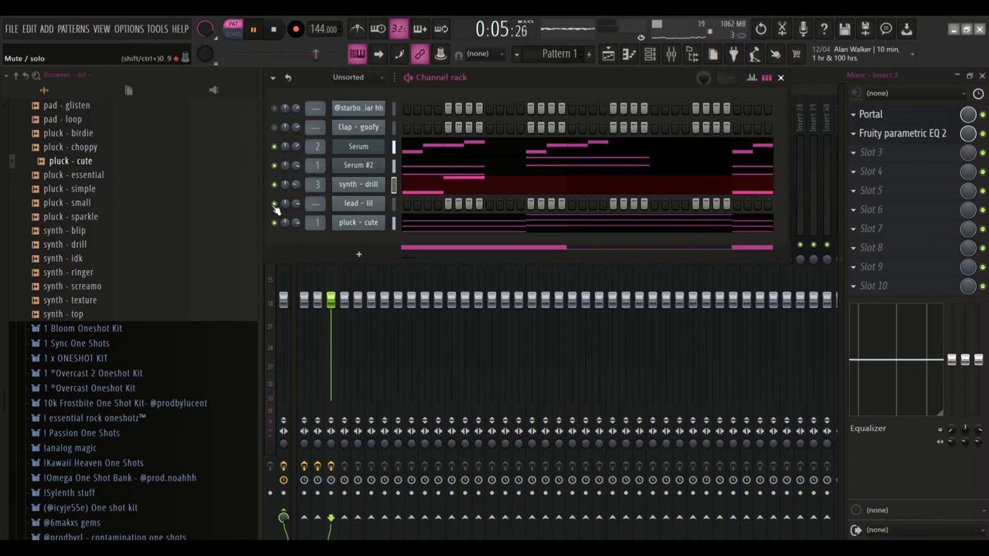
click(356, 207)
drag(361, 140, 365, 245)
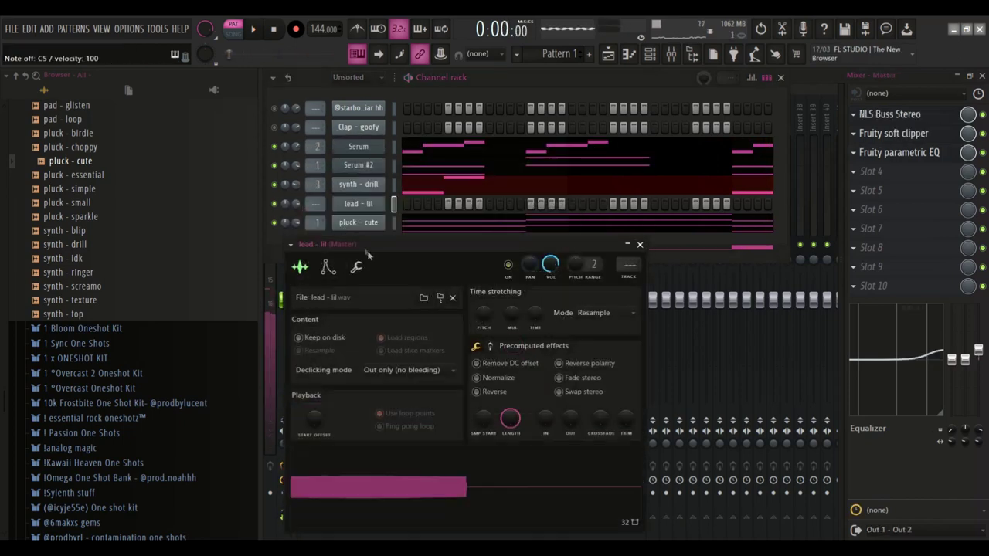
scroll(317, 205, up, 1)
click(327, 267)
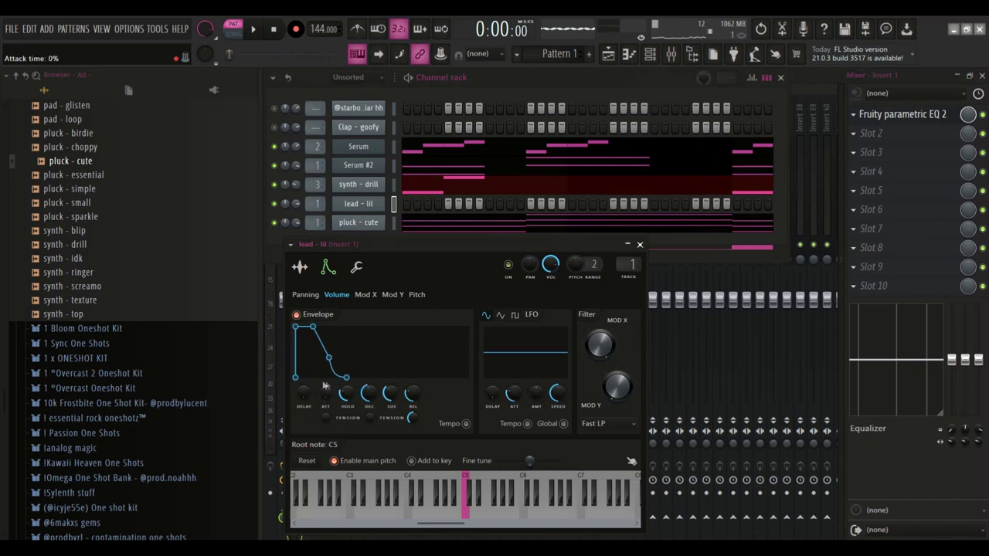
In lead - lil's piano roll, place a B5 note at the start of bar 1 and a C#6 one step after it.
right_click(364, 201)
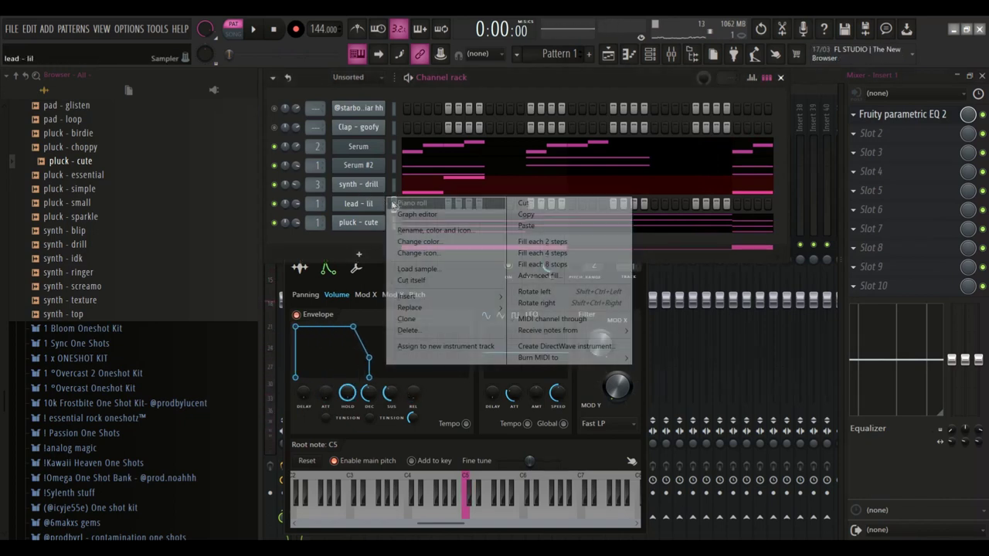
click(346, 204)
scroll(328, 262, up, 3)
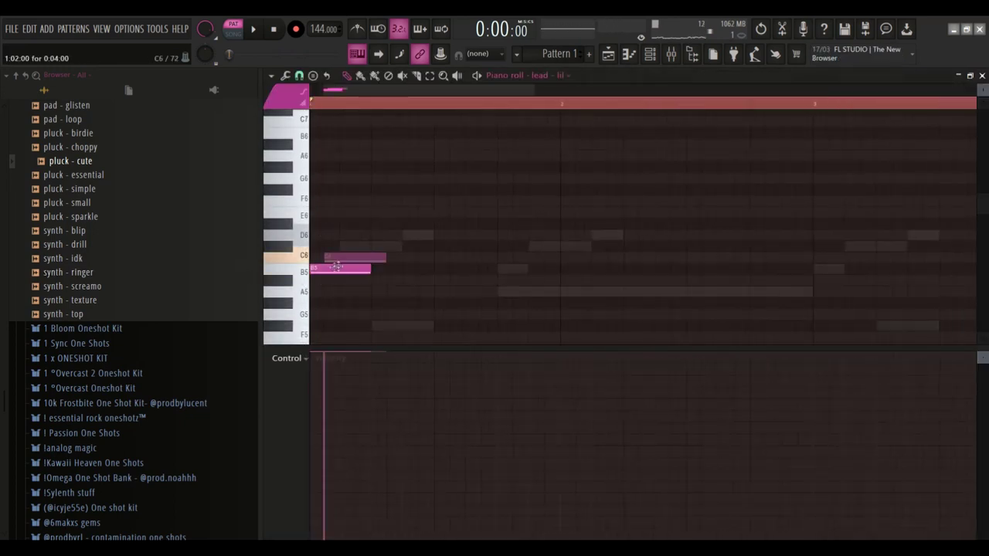
click(332, 245)
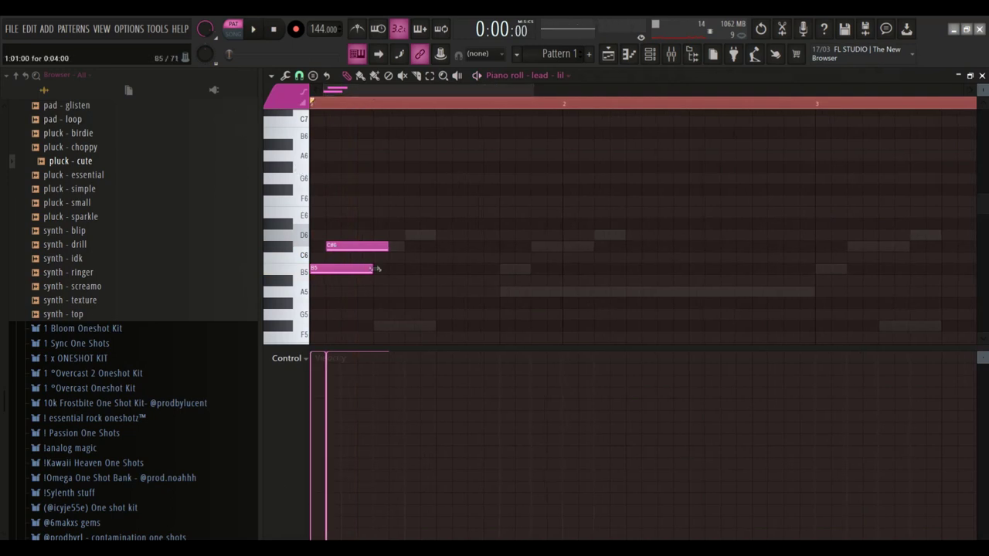
key(space)
Add an F#6 note and adjust B5 and C#6 so that each ends where the next note starts.
right_click(353, 190)
click(352, 190)
key(space)
key(space)
key(space)
scroll(315, 254, up, 1)
drag(332, 248, 330, 275)
scroll(316, 254, up, 1)
key(space)
key(space)
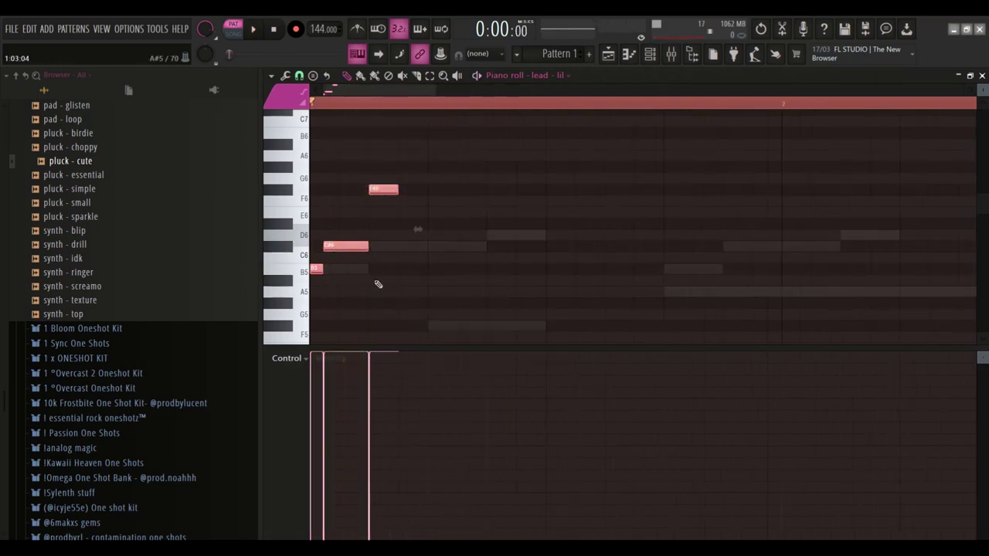
Continue the rising lead - lil melody in bar 1 with one-step B6 and C#7 notes, and audition it.
click(414, 179)
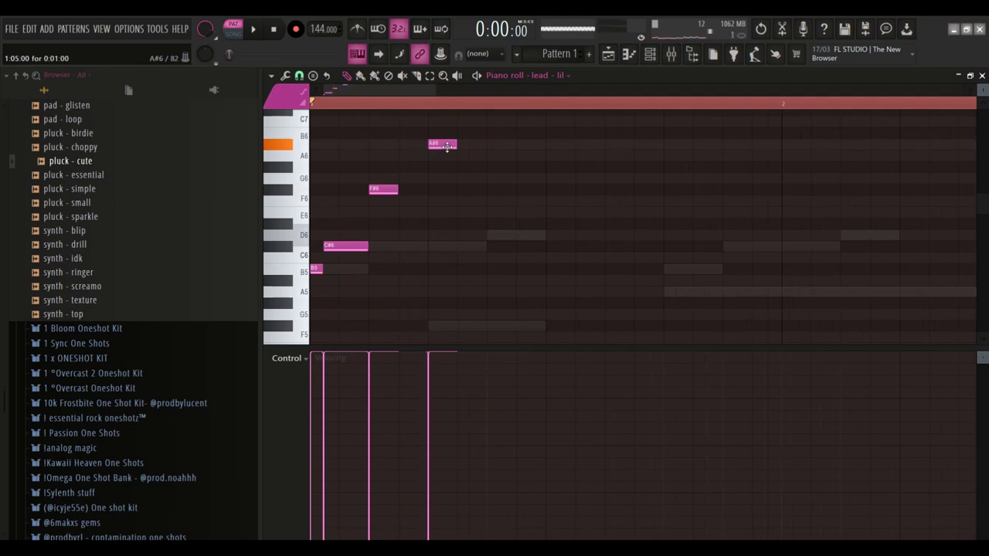
scroll(438, 143, up, 2)
right_click(448, 157)
key(space)
key(space)
key(space)
click(493, 146)
scroll(499, 157, down, 1)
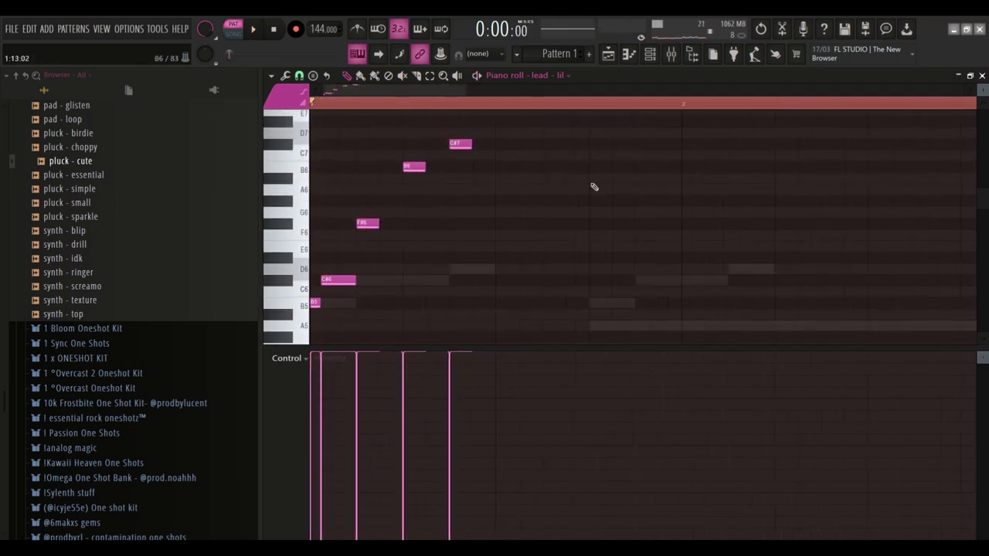
scroll(572, 208, down, 1)
click(499, 280)
key(space)
right_click(500, 281)
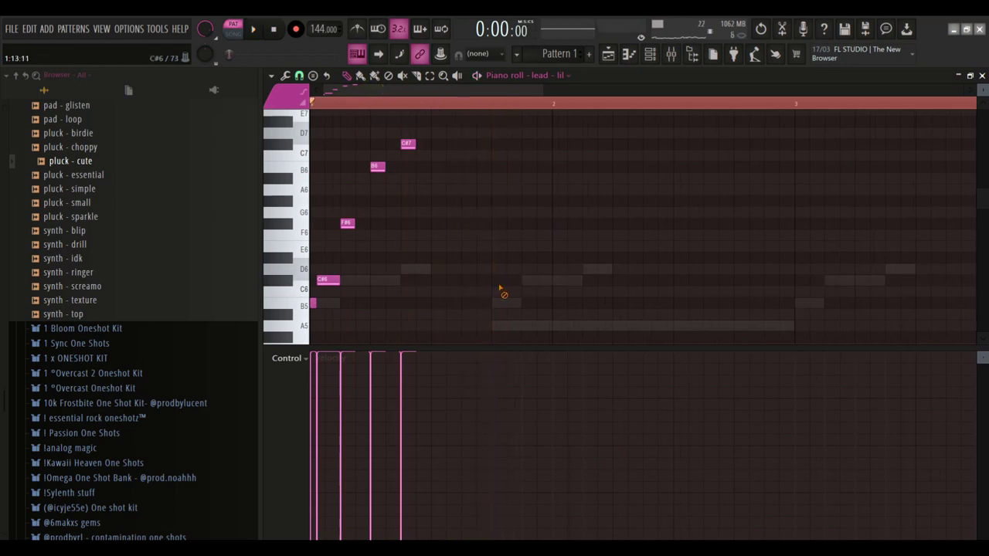
Add F#6, A6, C#7 and D7 notes from late bar 1 into bar 2 of lead - lil, and audition them.
drag(506, 265, 501, 238)
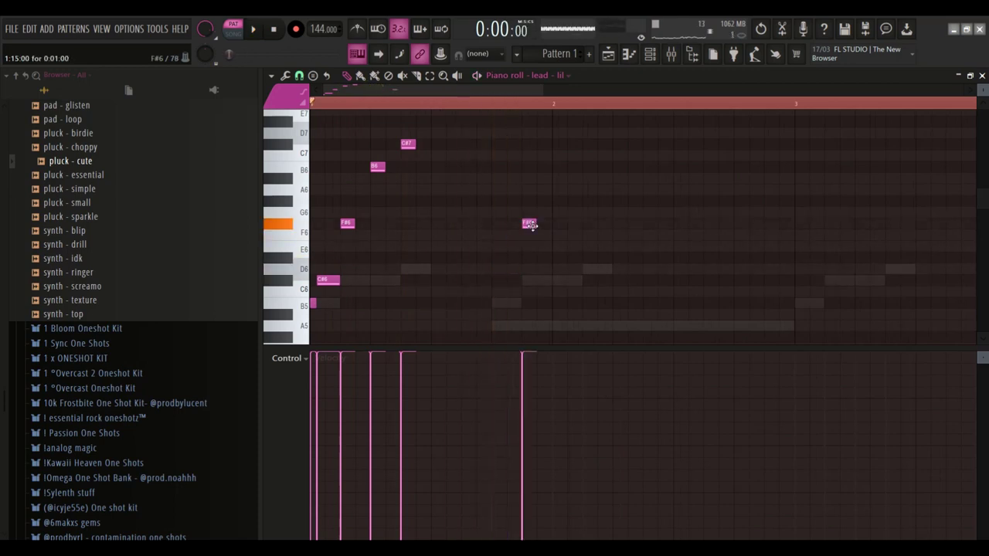
click(592, 134)
key(space)
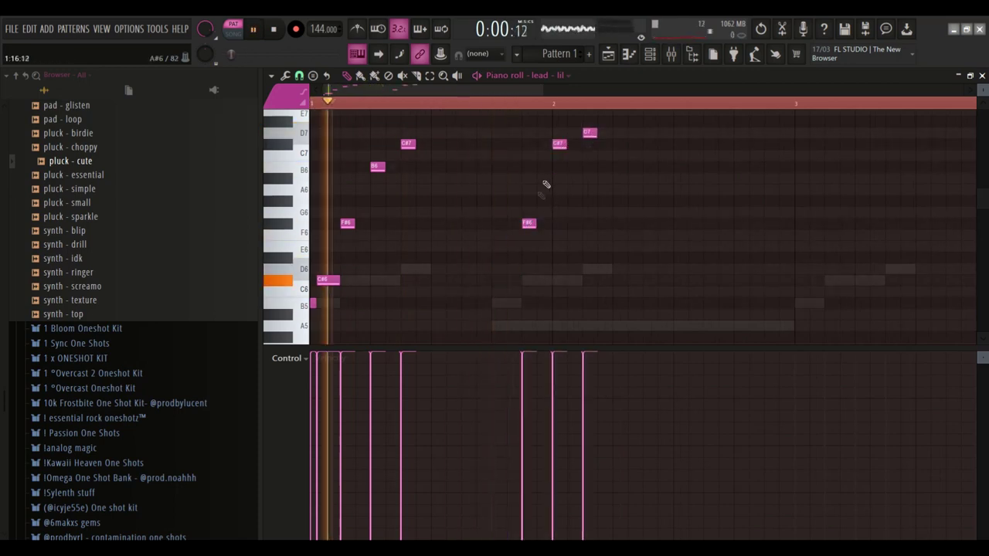
click(544, 189)
key(space)
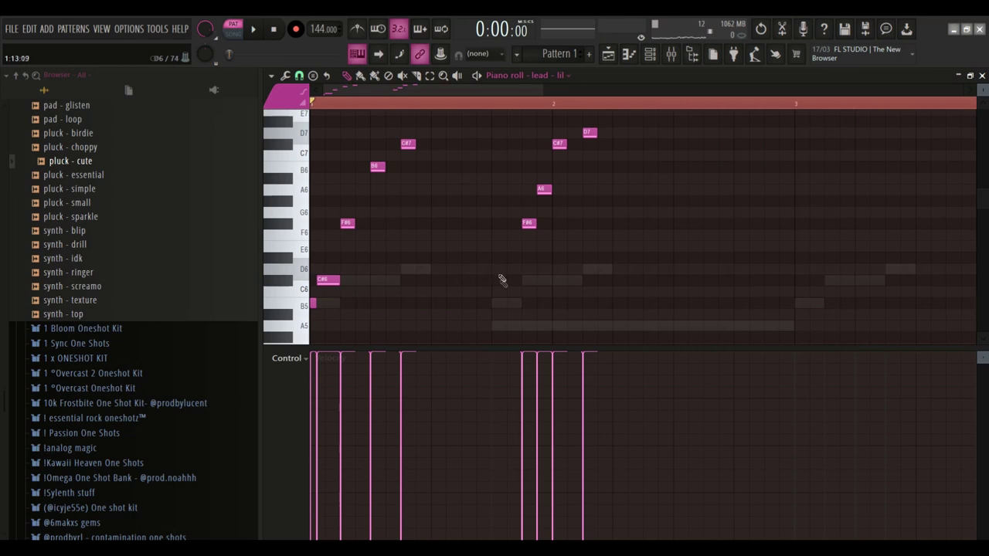
Copy the opening two-note pair to just before the second F#6, shift it to C#6 and D6, and audition the melody.
drag(406, 263, 282, 308)
click(399, 113)
key(space)
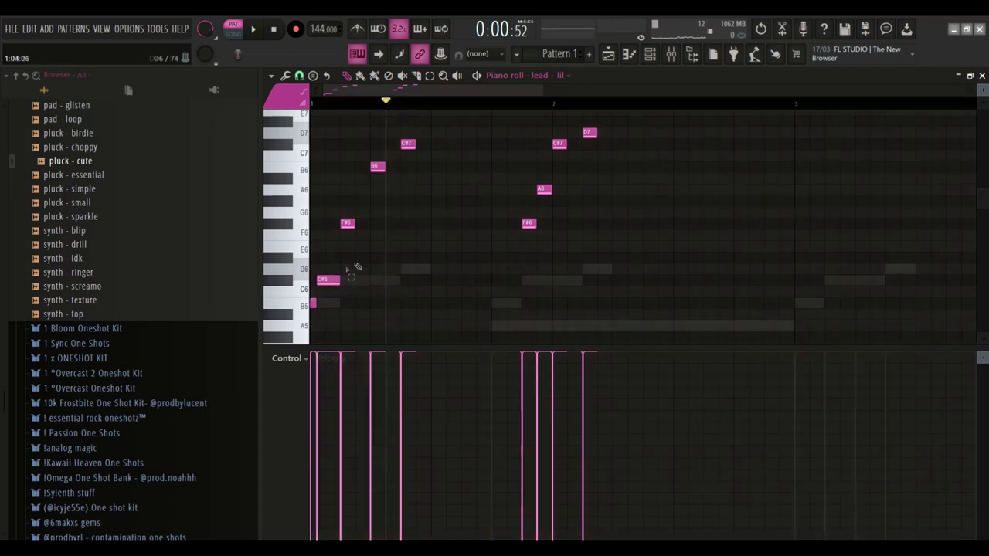
drag(358, 280, 505, 262)
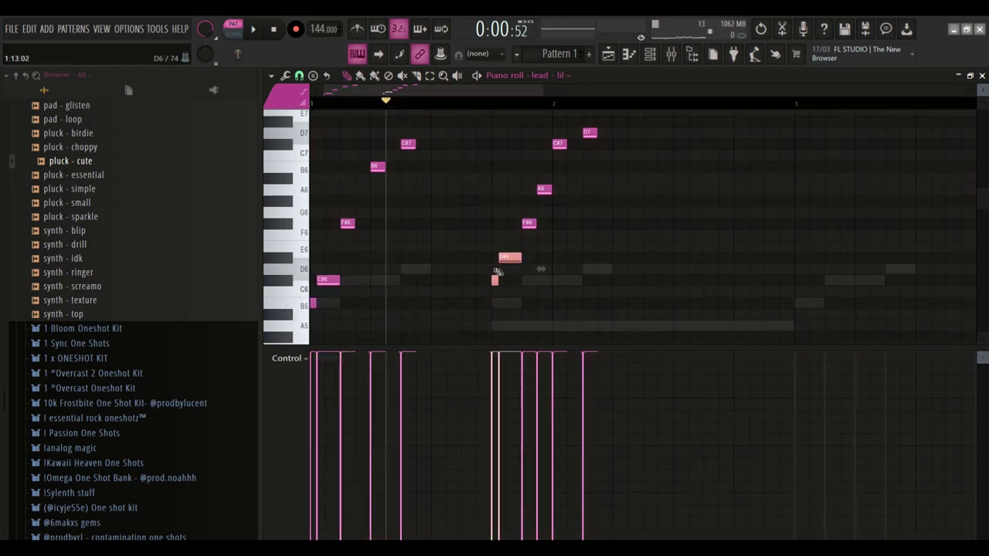
scroll(498, 272, up, 3)
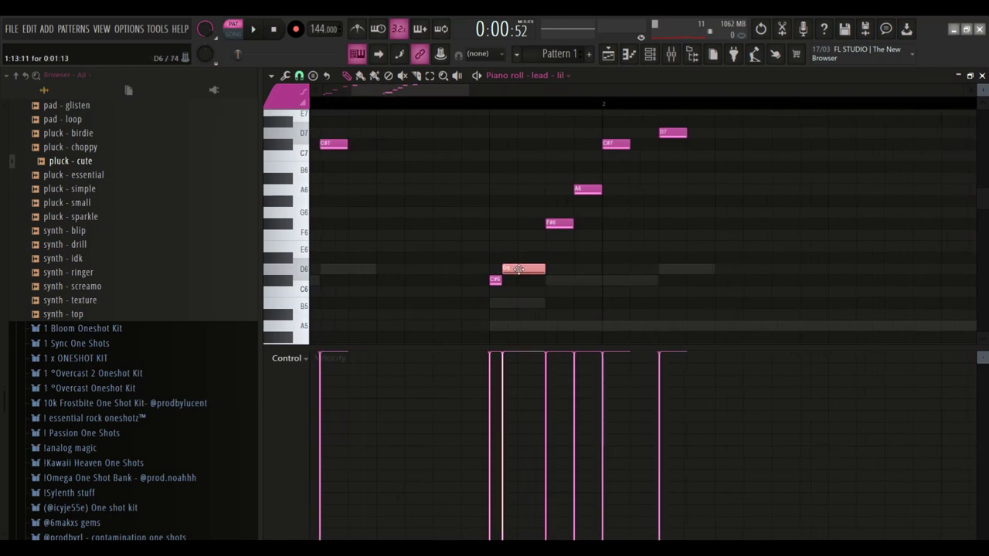
scroll(541, 251, down, 3)
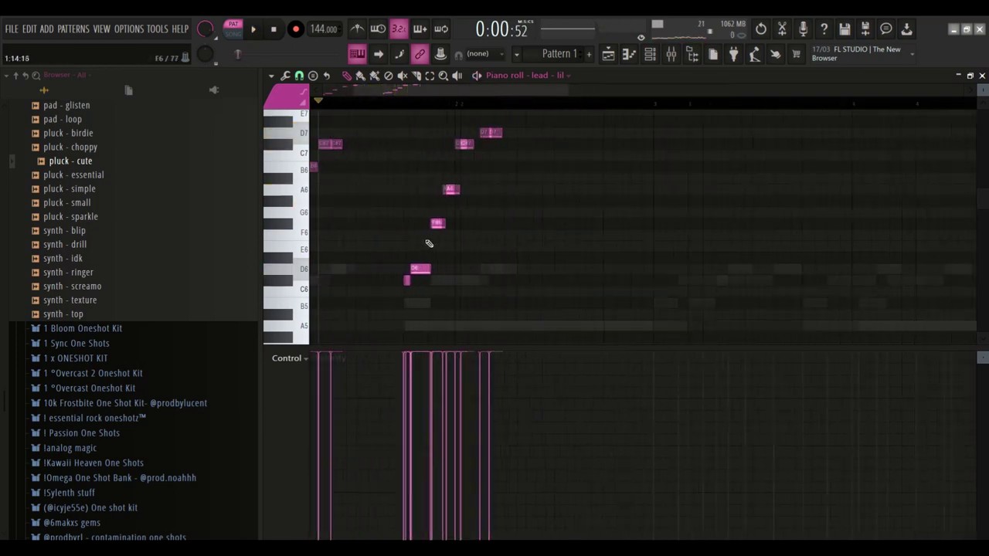
key(space)
scroll(409, 197, down, 2)
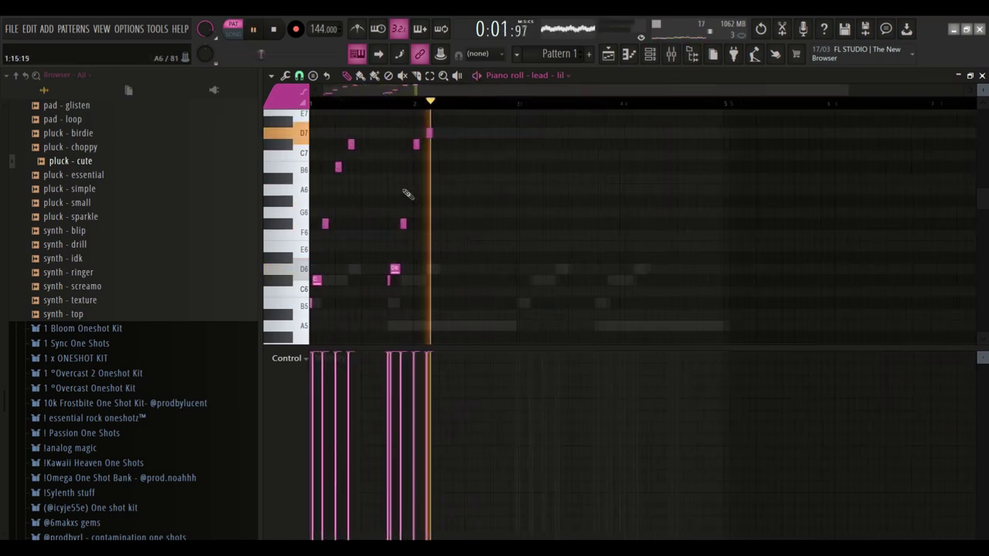
Duplicate the entire two-bar lead - lil melody into bars 3 and 4.
key(space)
key(ctrl+a)
key(ctrl+b)
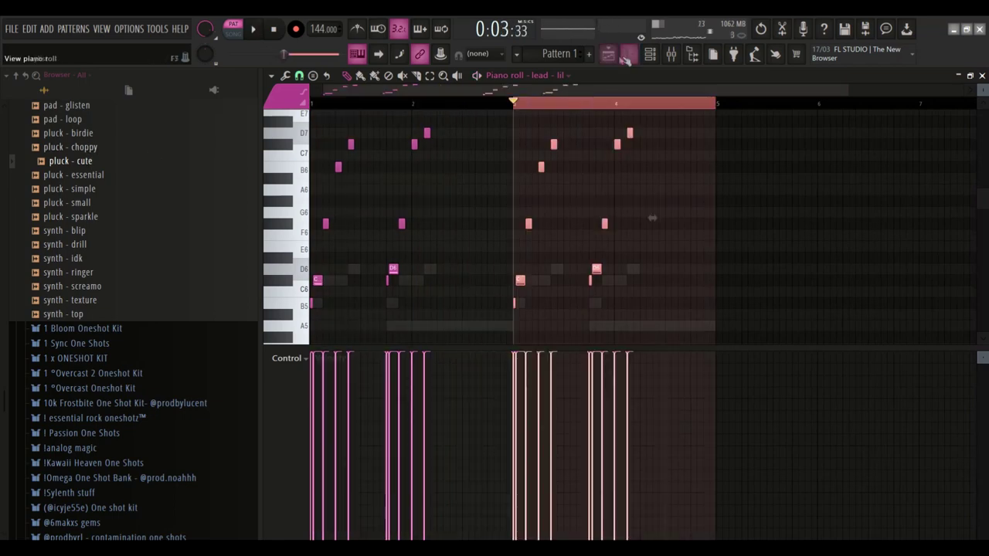
Solo the synth - drill channel, turn on the metronome, and audition the part.
click(620, 59)
right_click(272, 188)
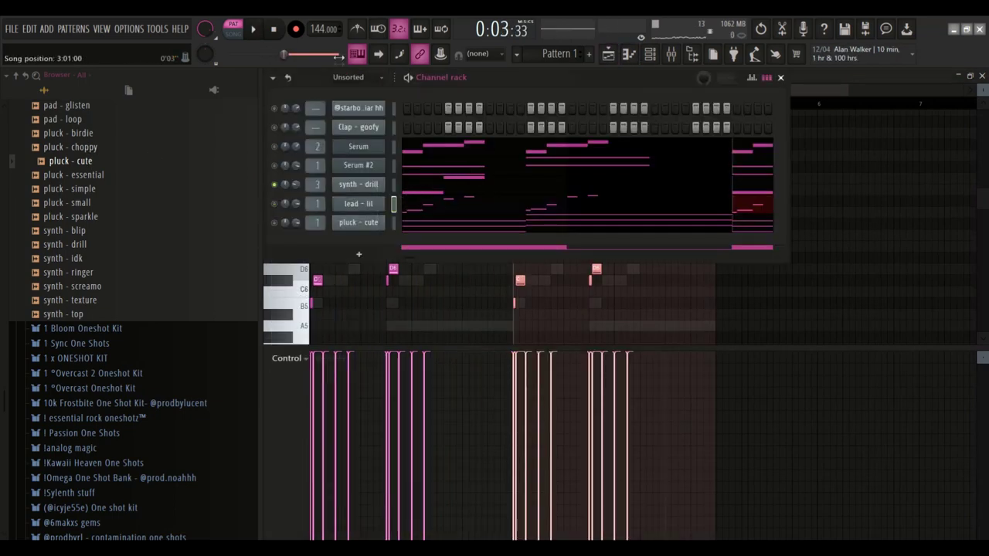
click(357, 31)
key(space)
key(space)
click(671, 55)
key(space)
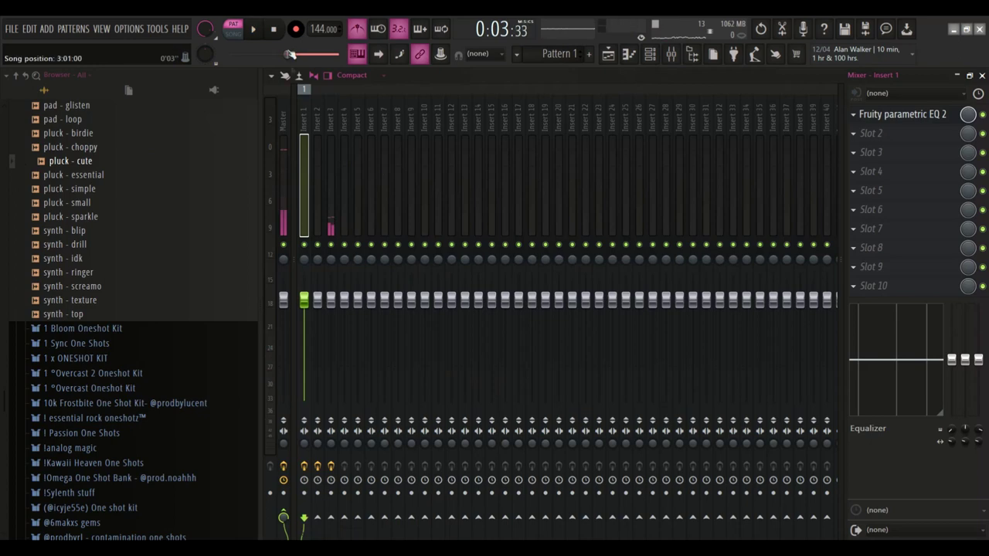
Look over the playlist and piano roll, and audition the soloed synth - drill part.
click(608, 54)
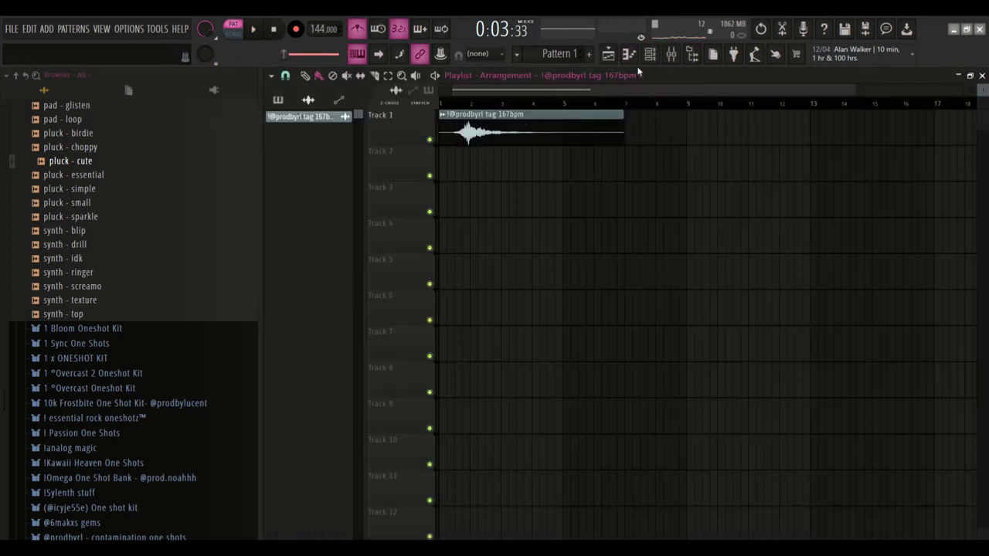
click(628, 54)
click(466, 140)
click(426, 100)
key(space)
click(671, 53)
key(space)
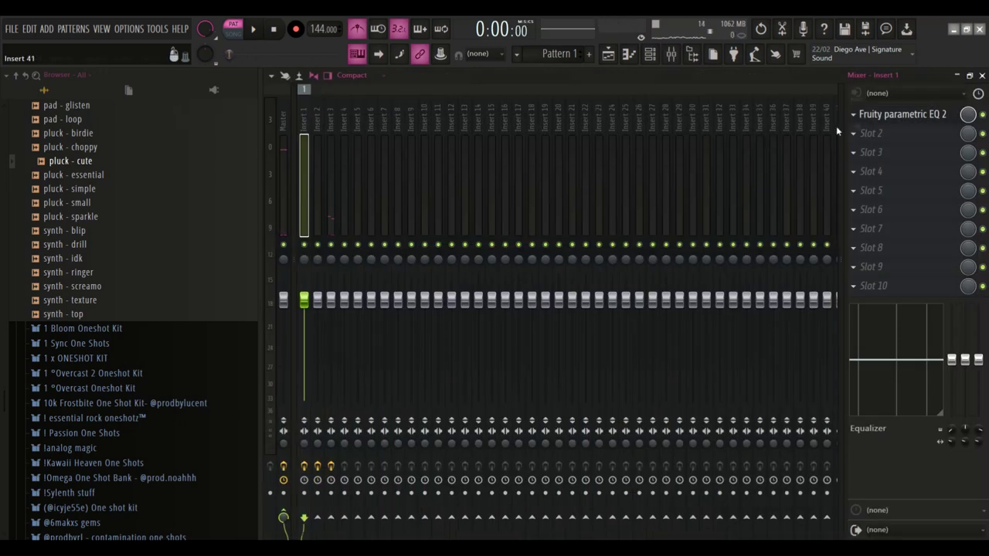
In Portal on mixer insert 3, audition presets HEAVEN, KING, NERVOUS2, TALL and ROTATION, and load GORGEOUS.
click(913, 115)
click(330, 132)
click(897, 118)
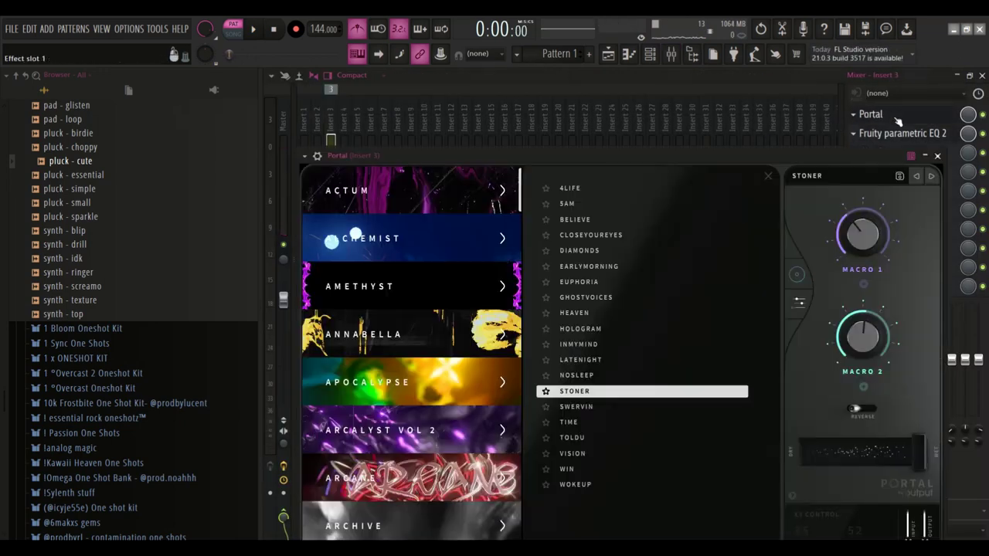
click(620, 317)
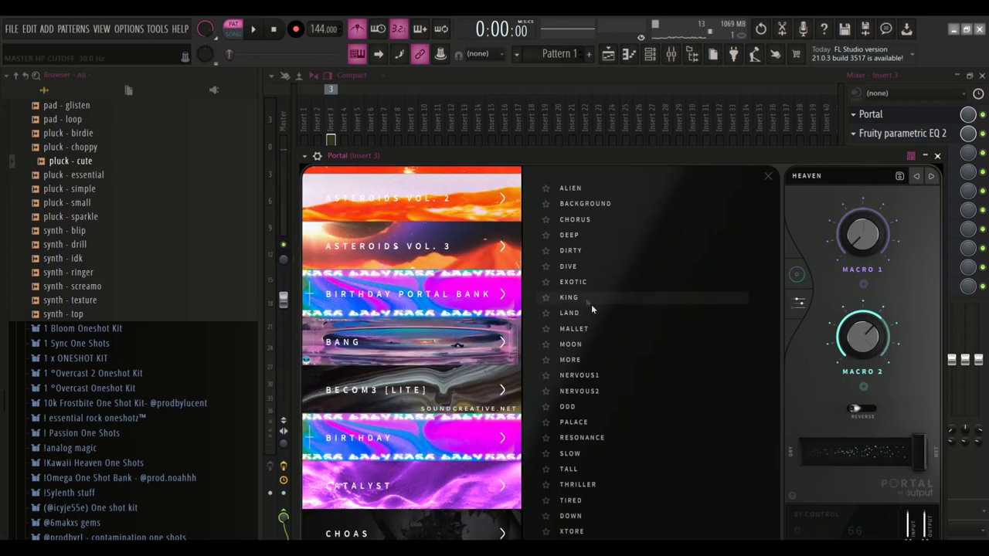
click(591, 301)
key(space)
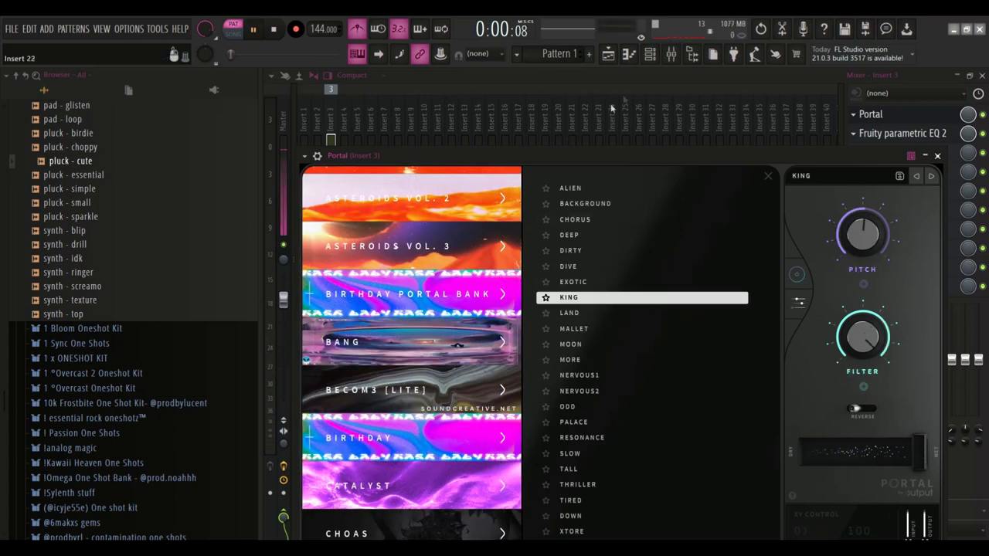
click(599, 390)
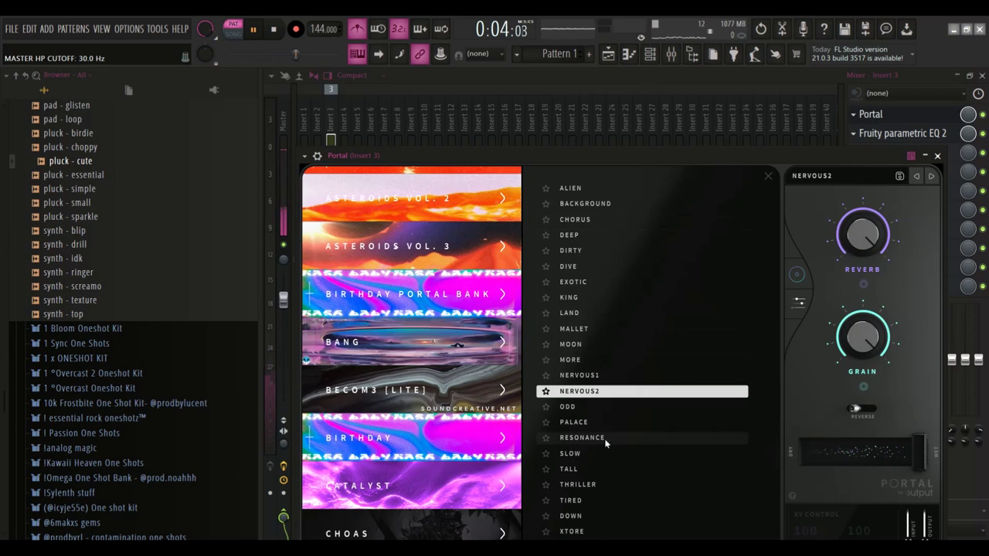
click(610, 469)
scroll(446, 385, down, 10)
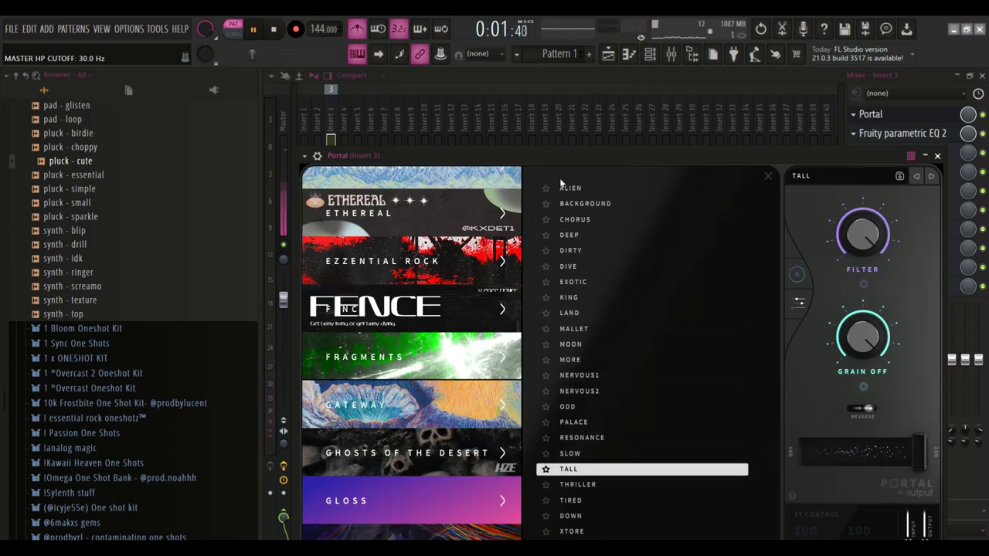
click(615, 282)
click(615, 282)
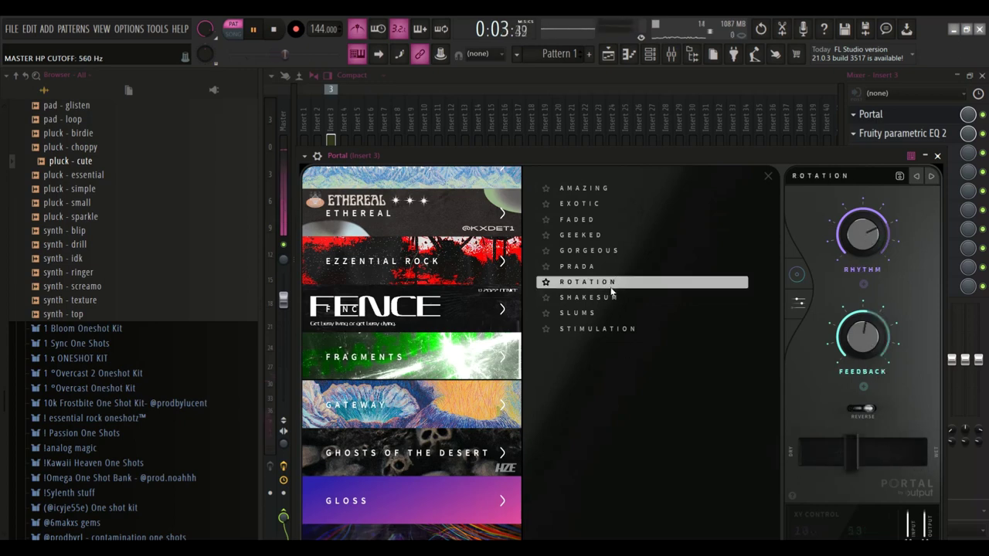
click(605, 252)
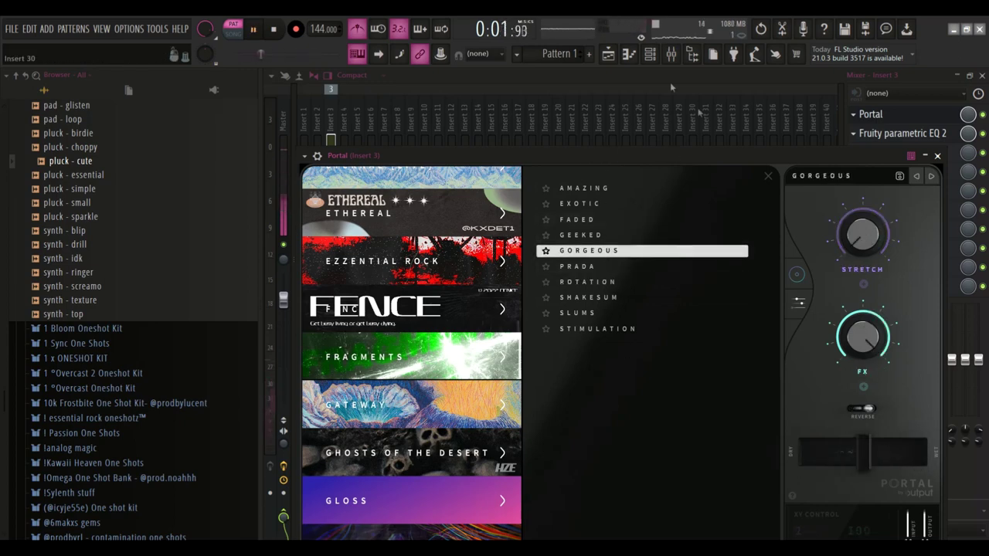
Solo the first Serum channel, open its lead - glide preset to audition it, and view its piano-roll notes.
click(658, 51)
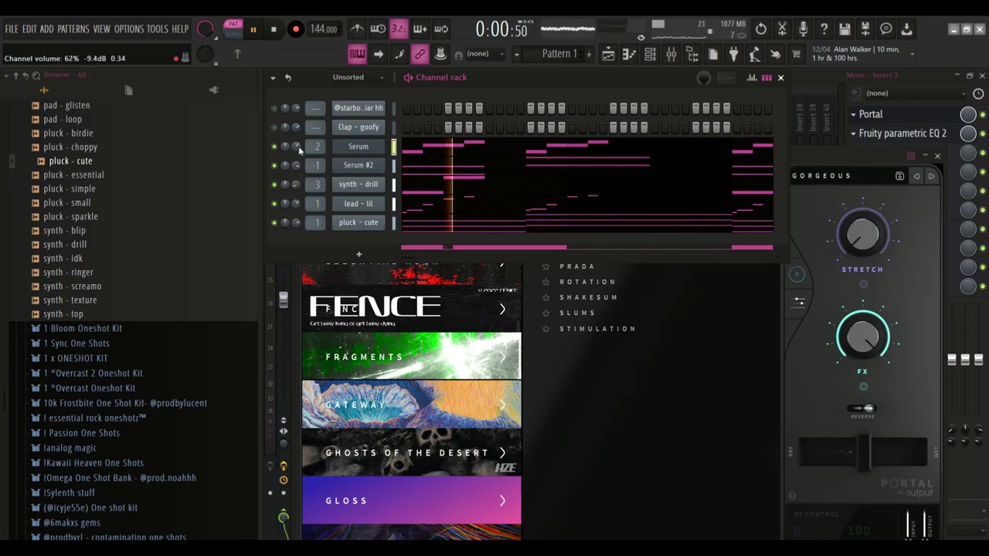
right_click(274, 146)
click(337, 154)
click(356, 148)
key(space)
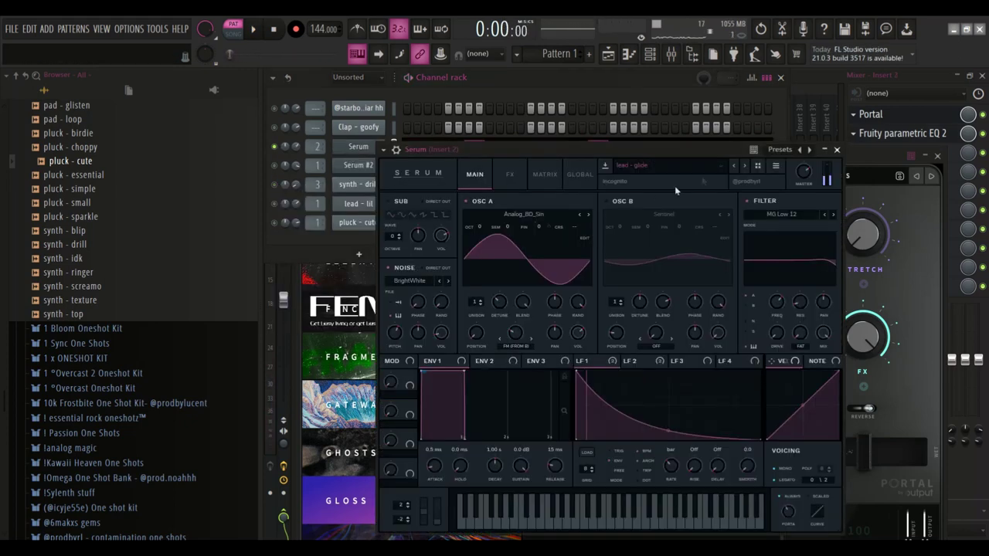
key(space)
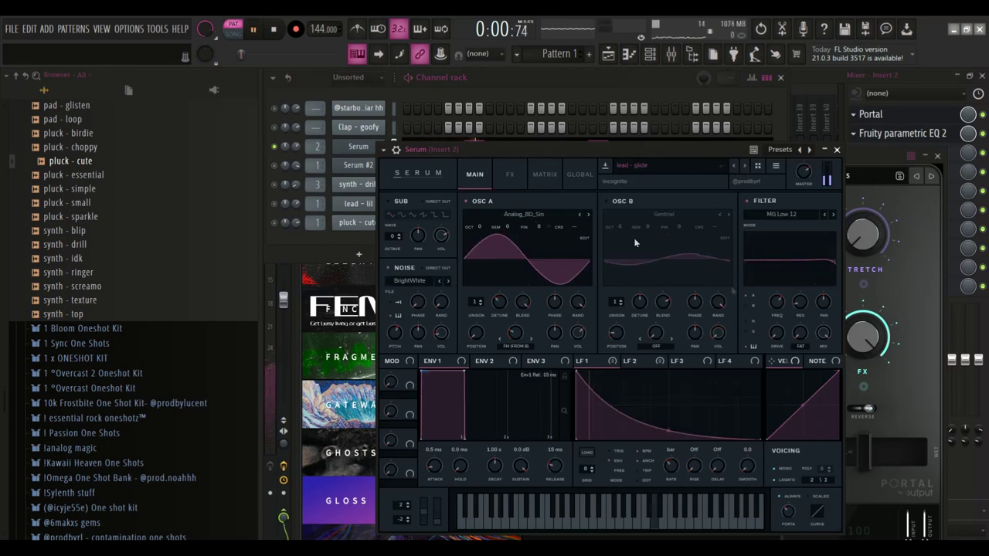
drag(483, 150, 477, 190)
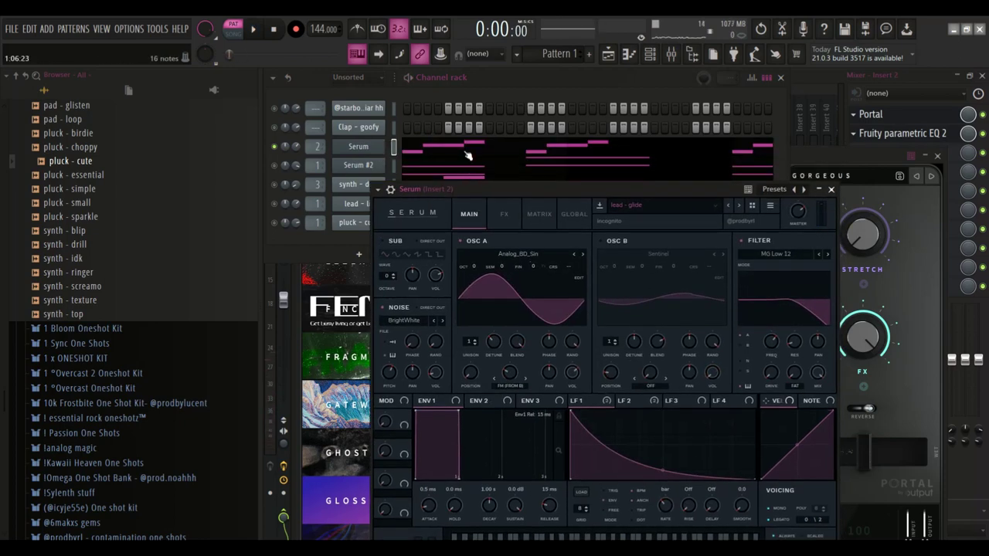
click(466, 151)
click(654, 57)
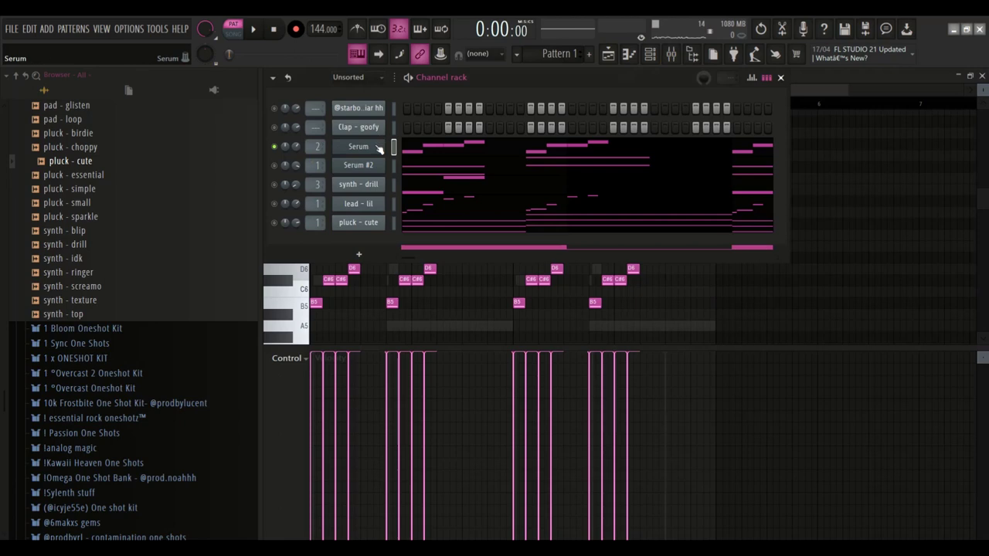
In Portal on mixer insert 2, audition the STONE preset and load BEAM.
click(670, 52)
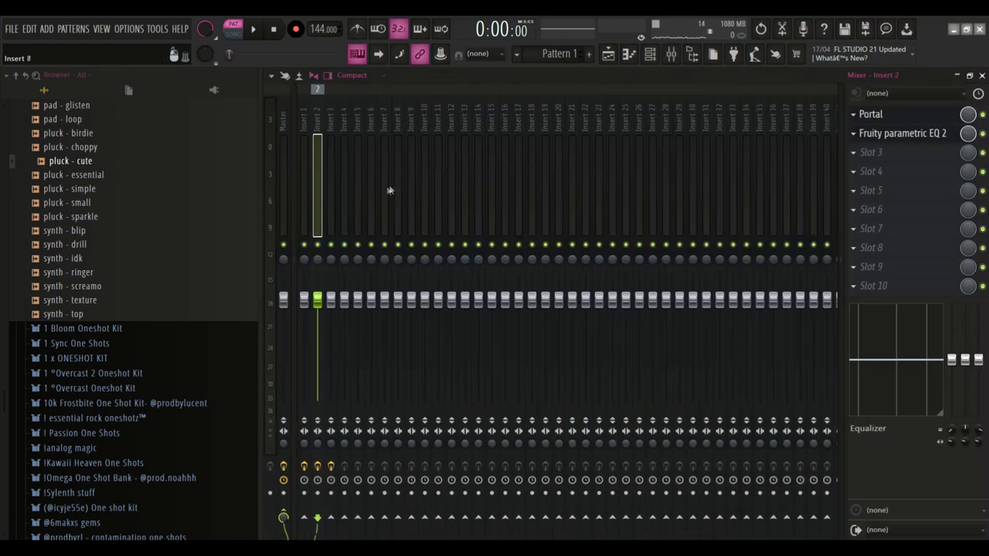
click(907, 116)
click(587, 313)
key(space)
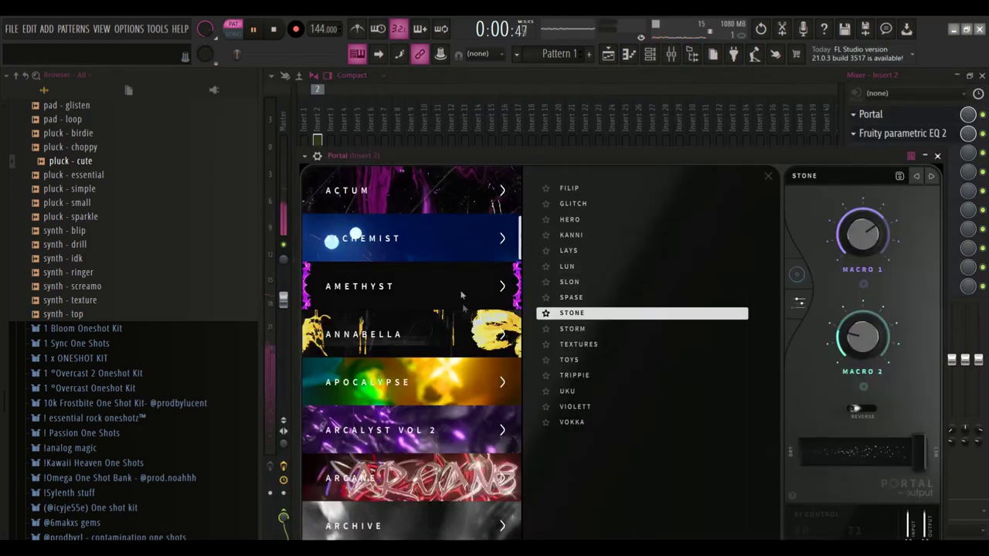
key(space)
scroll(462, 289, down, 15)
click(463, 309)
click(639, 250)
key(space)
drag(574, 162, 588, 157)
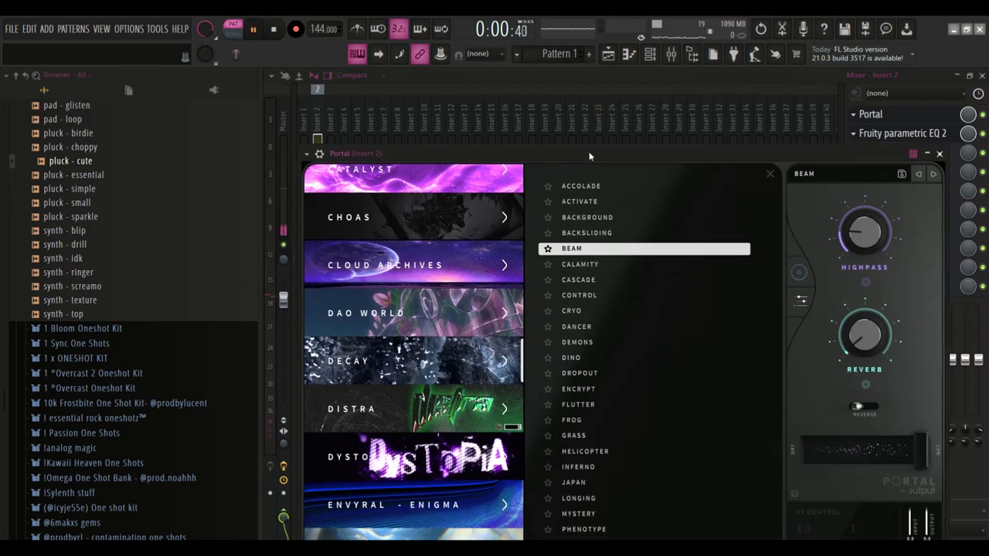
click(928, 154)
In the first Serum's piano roll, delete the four-note phrases that cross into bar 2 and bar 4.
click(662, 57)
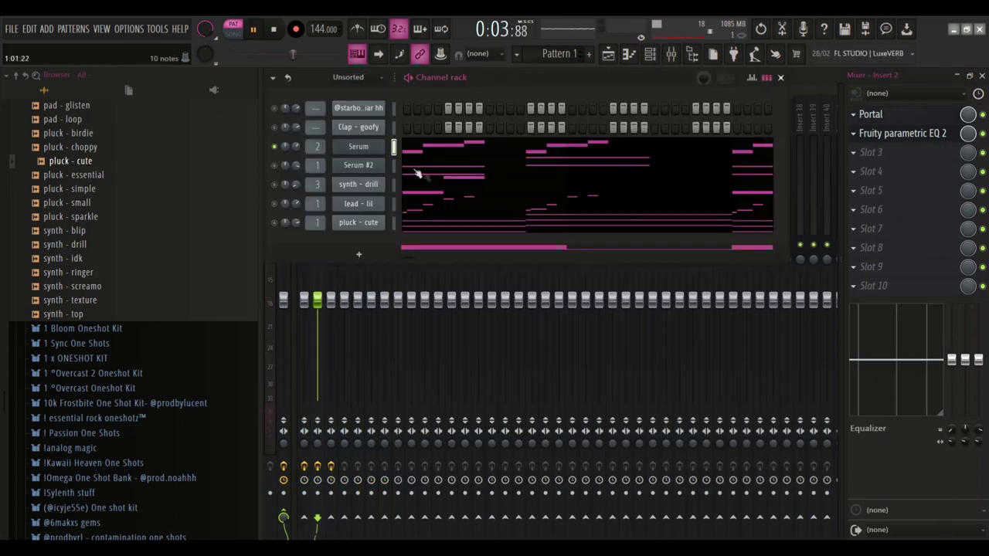
click(488, 158)
key(ctrl+z)
key(ctrl+z)
key(space)
right_click(594, 234)
right_click(620, 212)
right_click(633, 201)
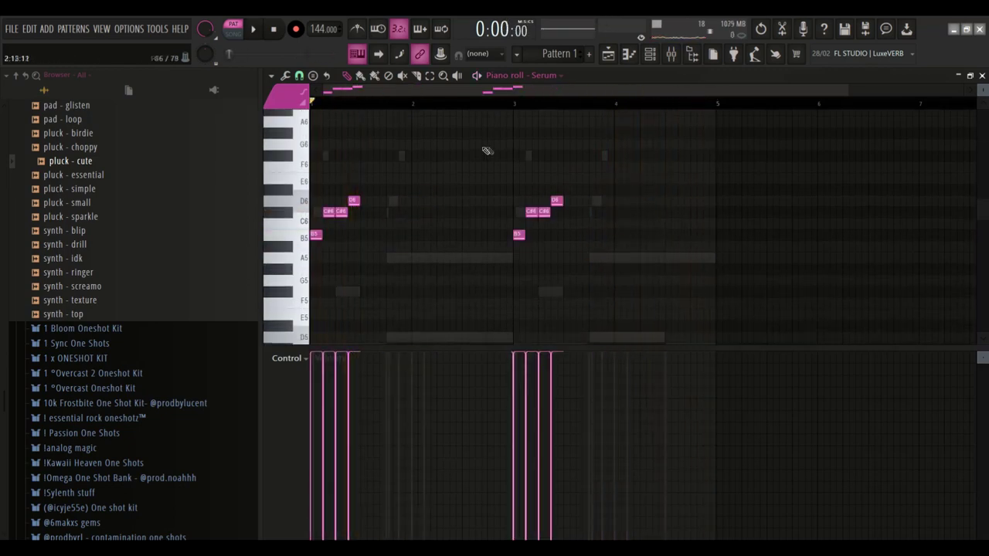
Delete the Serum phrase of B5, two C#6 and D6 notes in bar 3 during playback.
key(space)
right_click(518, 234)
right_click(531, 211)
right_click(543, 211)
right_click(555, 200)
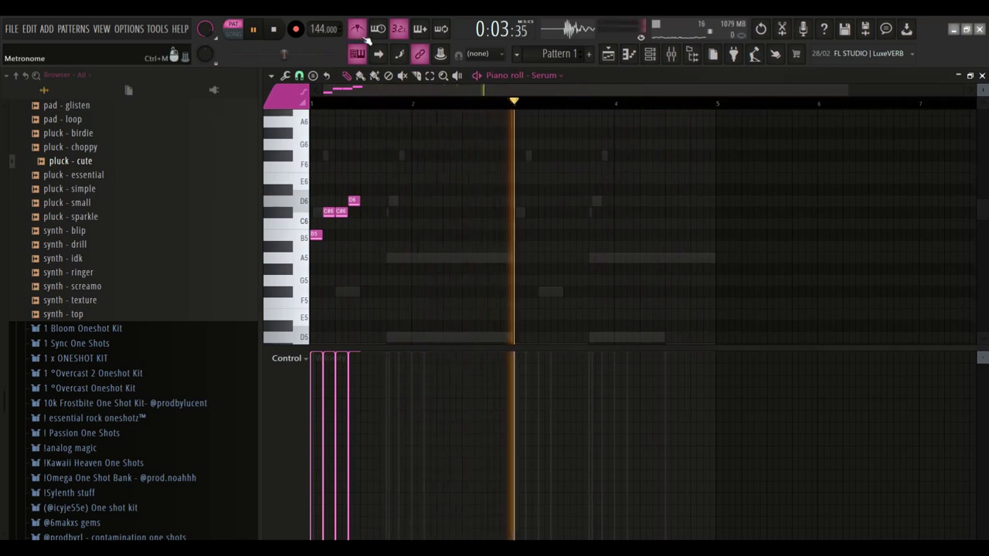
Unsolo the Serum channel and unmute all the other channels.
key(F6)
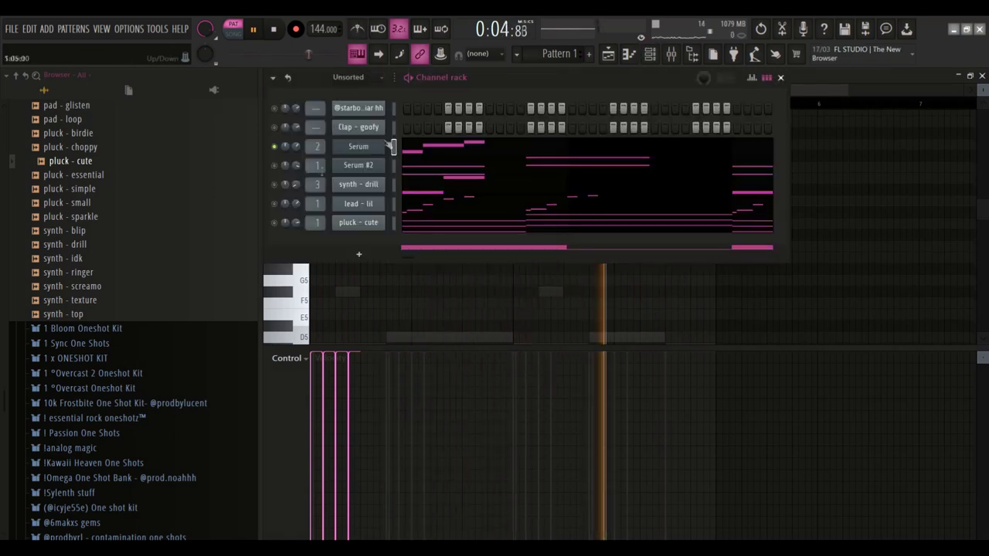
right_click(276, 146)
click(284, 156)
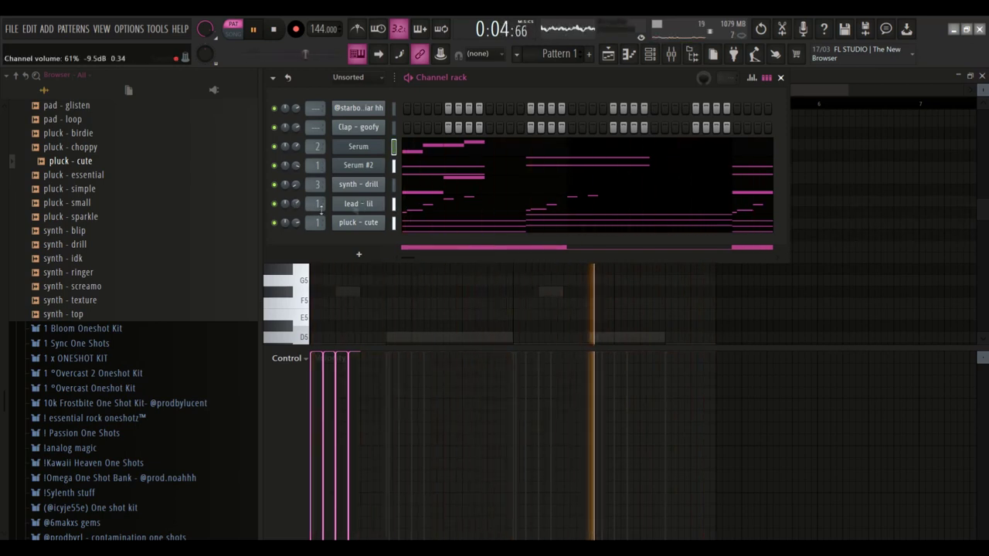
Transpose the whole lead - lil melody down one octave and adjust its mixer track routing.
click(432, 207)
key(ctrl+Down)
click(476, 213)
right_click(476, 213)
scroll(477, 213, down, 1)
click(650, 54)
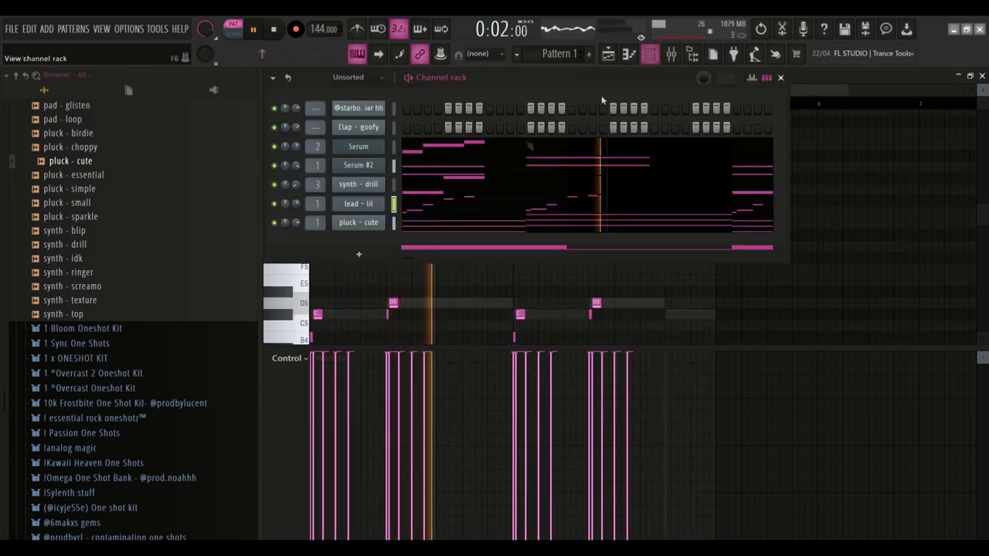
drag(316, 205, 315, 193)
Add a short run of E6, F#6, D6, C#6 and A5 notes in the second half of bar 4 of lead - lil.
click(596, 290)
scroll(658, 281, up, 3)
click(691, 126)
key(space)
scroll(706, 139, up, 2)
scroll(706, 155, up, 2)
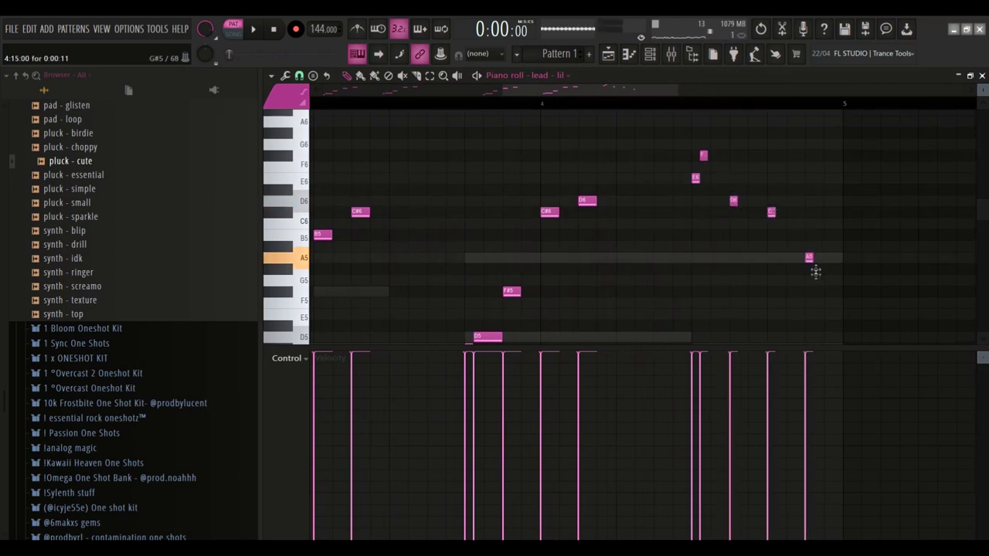
Lower the bar 4 run's final A5 note to F#5 and lengthen its F#6, D6, C#6 and F#5 notes.
drag(718, 173, 803, 310)
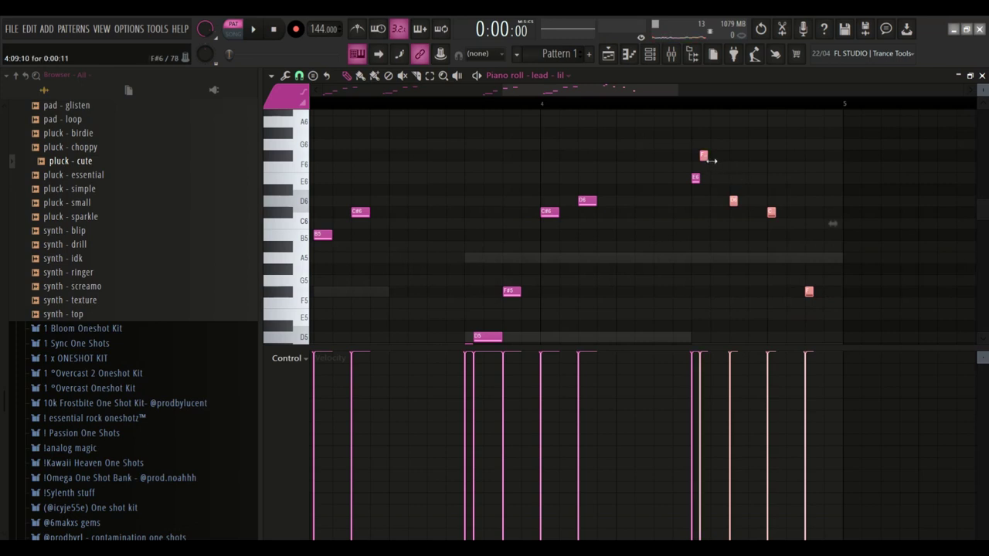
key(space)
click(742, 147)
right_click(745, 148)
scroll(751, 151, down, 3)
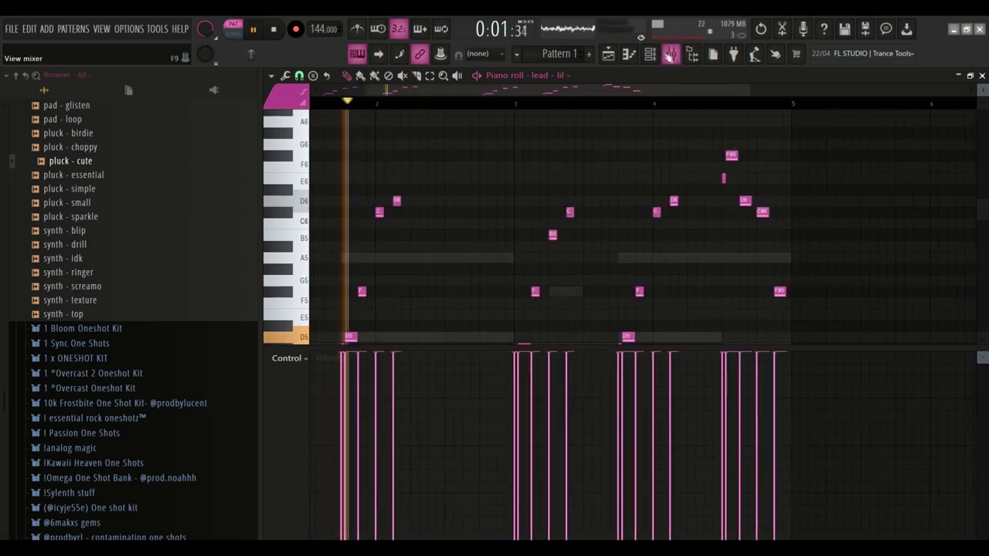
Load the Portal effect in slot 1 of mixer insert 4 during playback.
click(650, 55)
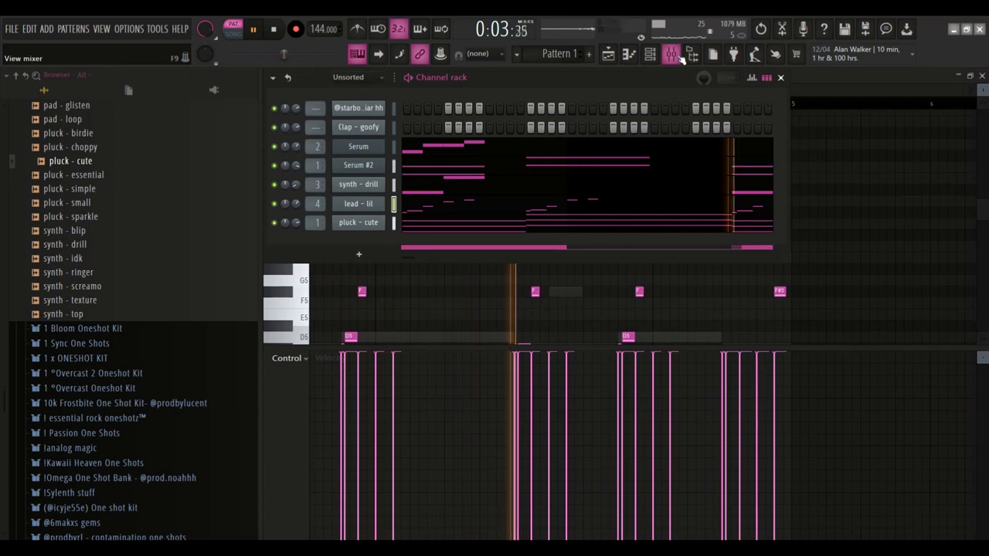
key(F9)
click(882, 116)
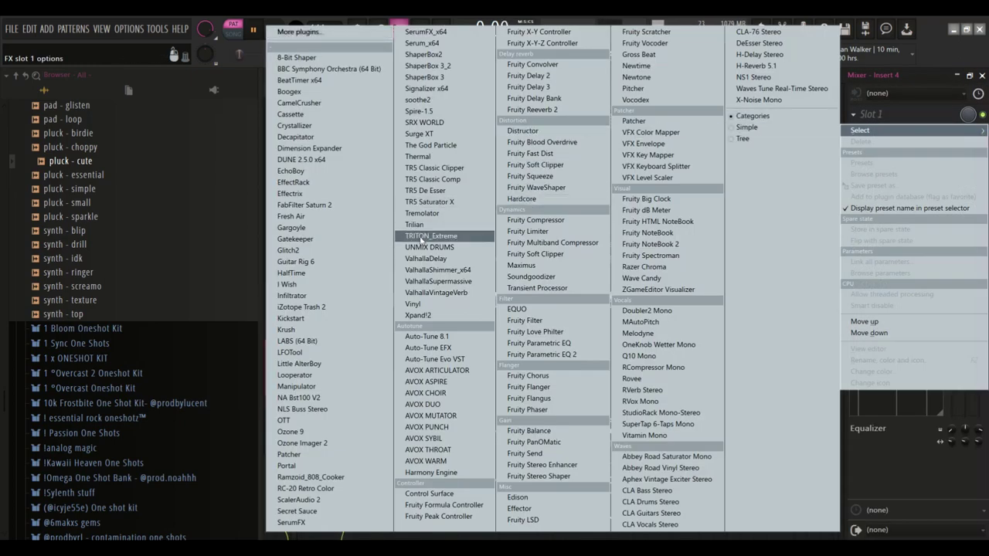
click(299, 468)
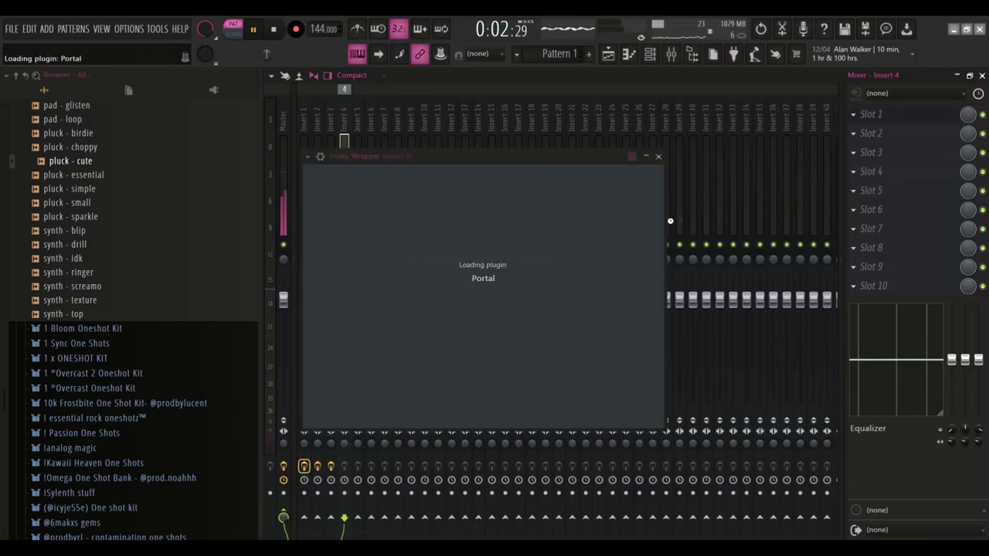
Audition the Portal presets CMON and DOLPHINDIVE on insert 4, settling on RAYGUN from the Apocalypse bank.
click(800, 183)
click(662, 236)
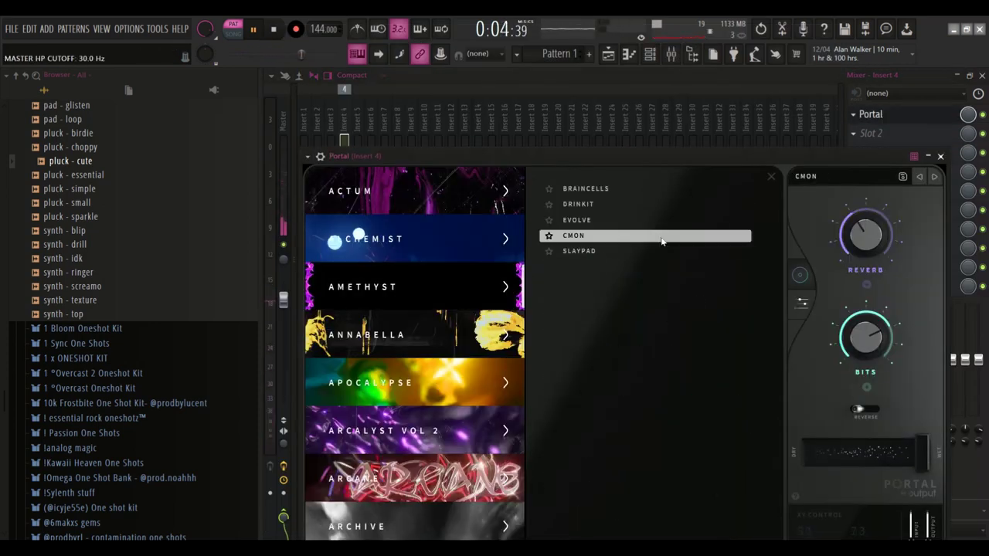
click(483, 390)
click(621, 252)
drag(574, 159, 559, 111)
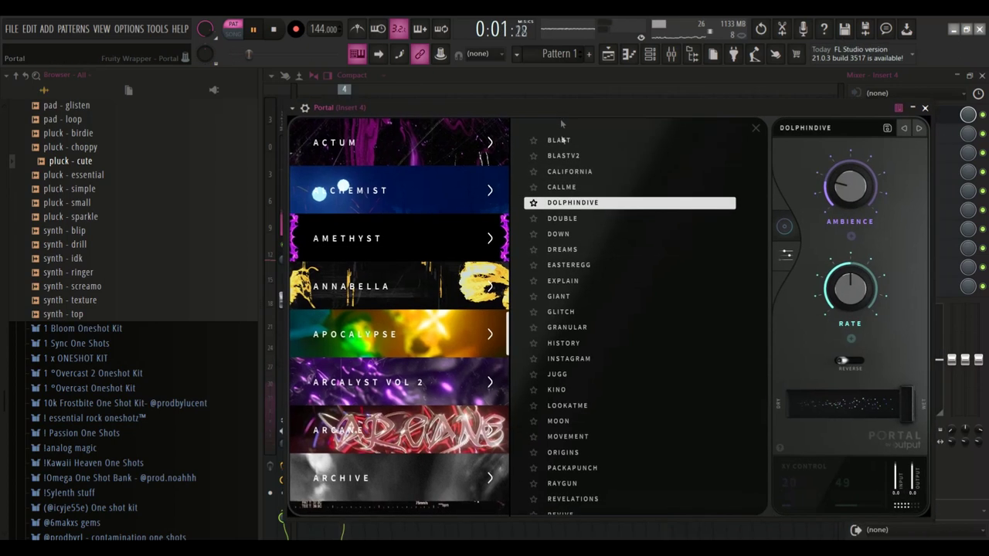
scroll(592, 345, down, 5)
click(591, 330)
scroll(592, 330, down, 3)
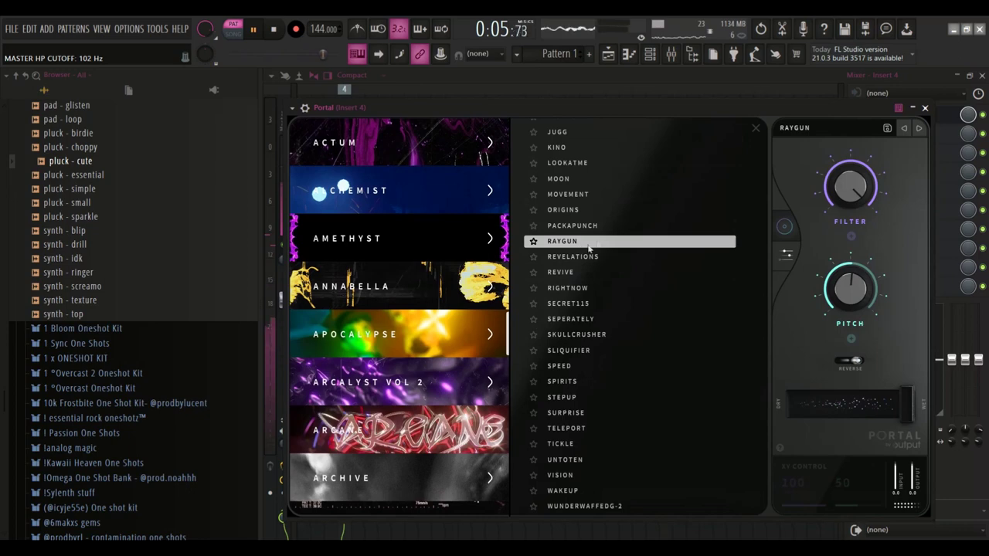
Add Fruity Parametric EQ 2 in slot 2 of insert 4 and cut the low end with band 1 as a high-pass.
click(937, 153)
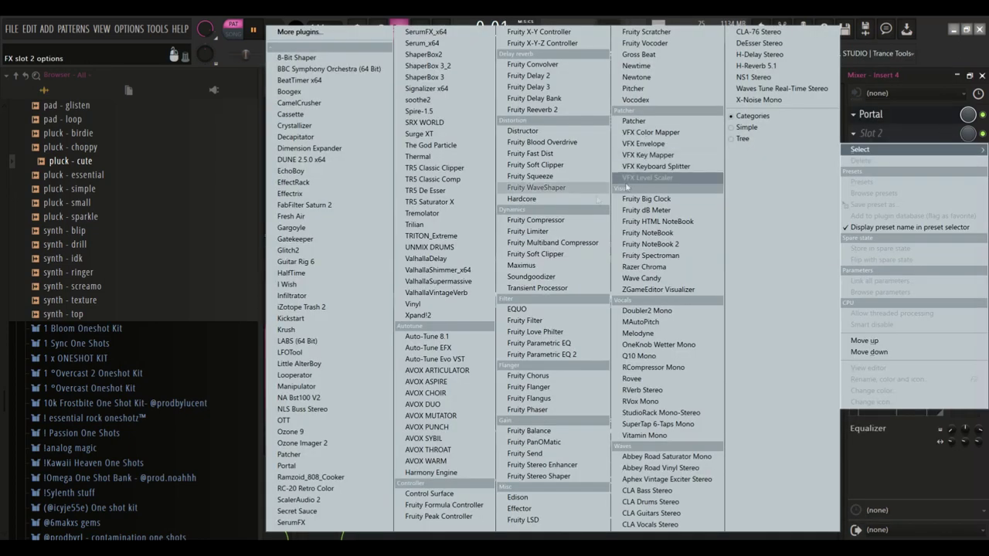
click(548, 354)
right_click(377, 278)
mouse_move(396, 307)
click(445, 332)
right_click(378, 277)
click(441, 356)
drag(378, 277, 419, 277)
Add the synth - top sample as a new channel and place an F#6 note at the start of its piano roll.
click(650, 53)
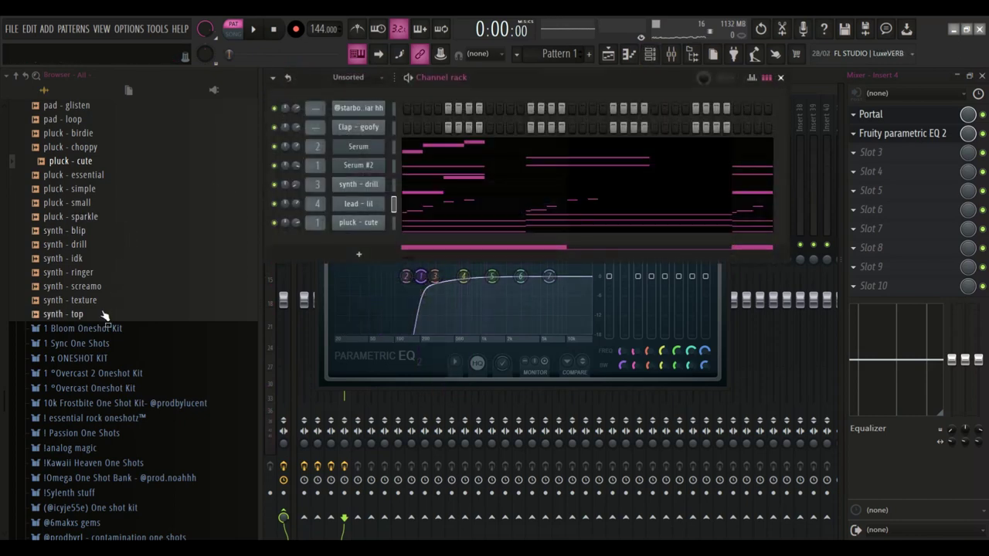
right_click(347, 239)
drag(347, 242, 258, 238)
click(349, 240)
click(329, 201)
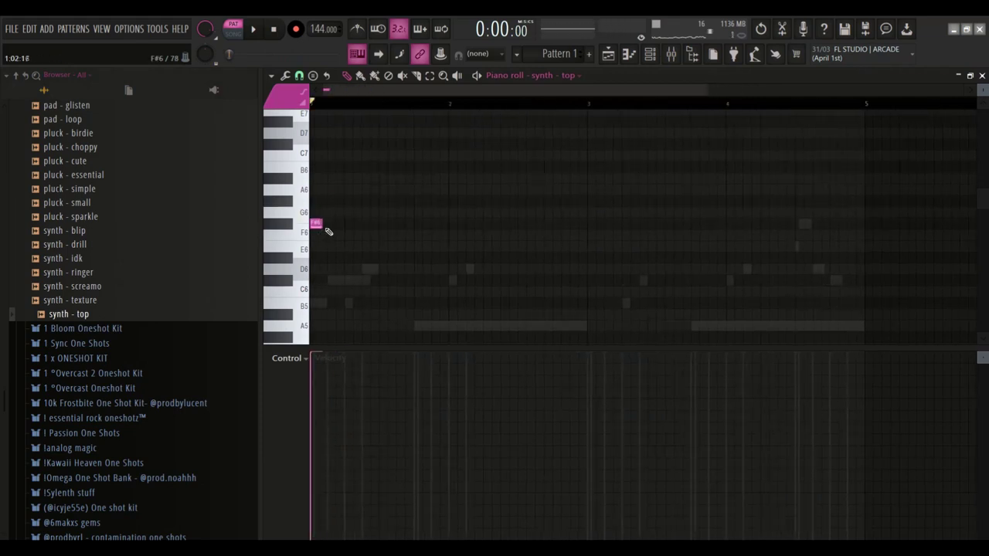
Extend the F#6 note to about one and a half bars and place a matching F#6 note at bar 3.
drag(326, 230, 571, 225)
click(590, 225)
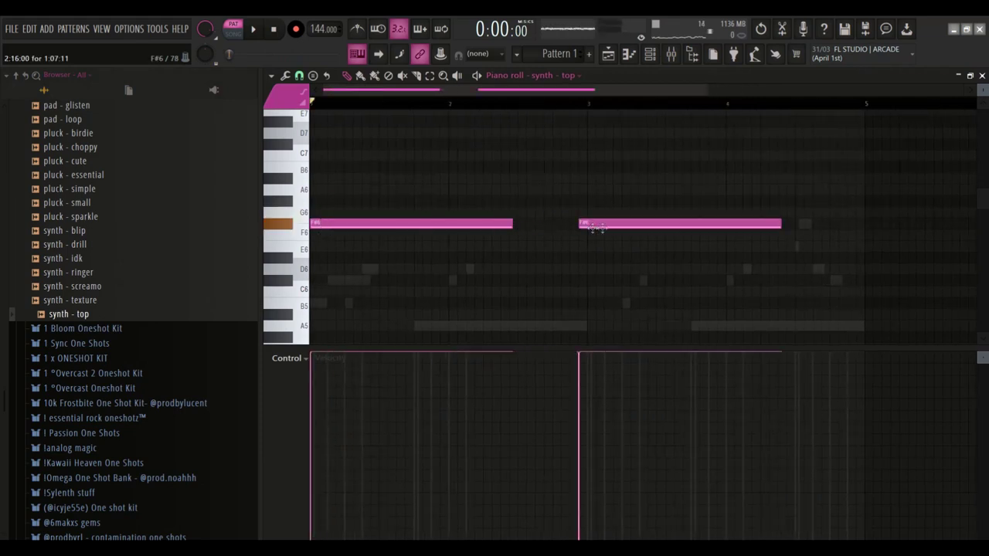
key(ctrl+a)
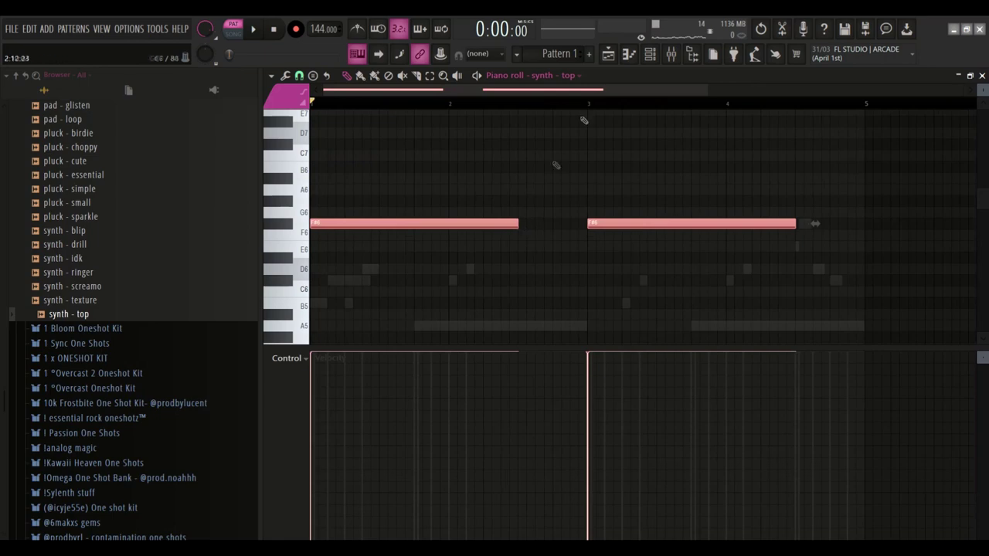
Replace the synth - top sample with lead - supersaw and route its channel to mixer track 4.
click(651, 55)
scroll(117, 195, up, 6)
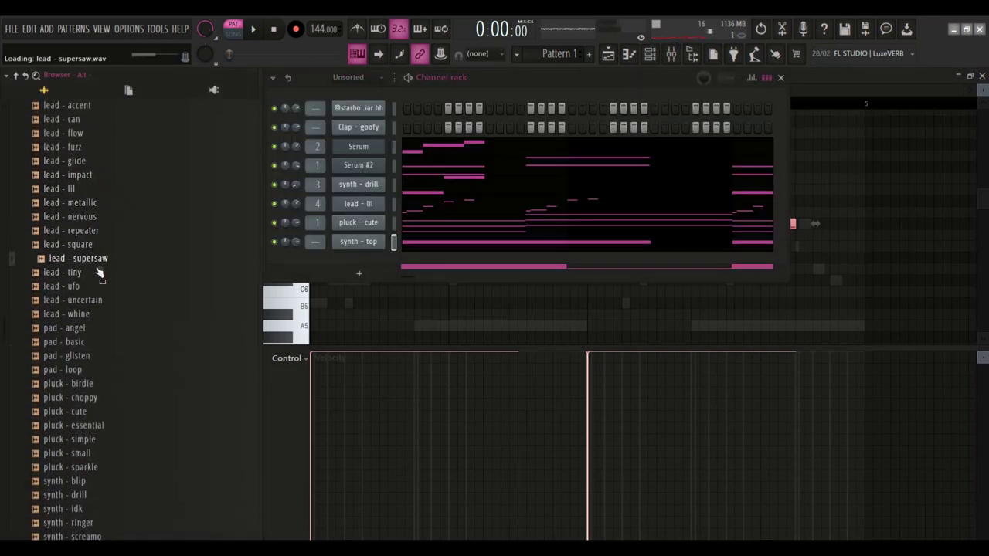
click(357, 244)
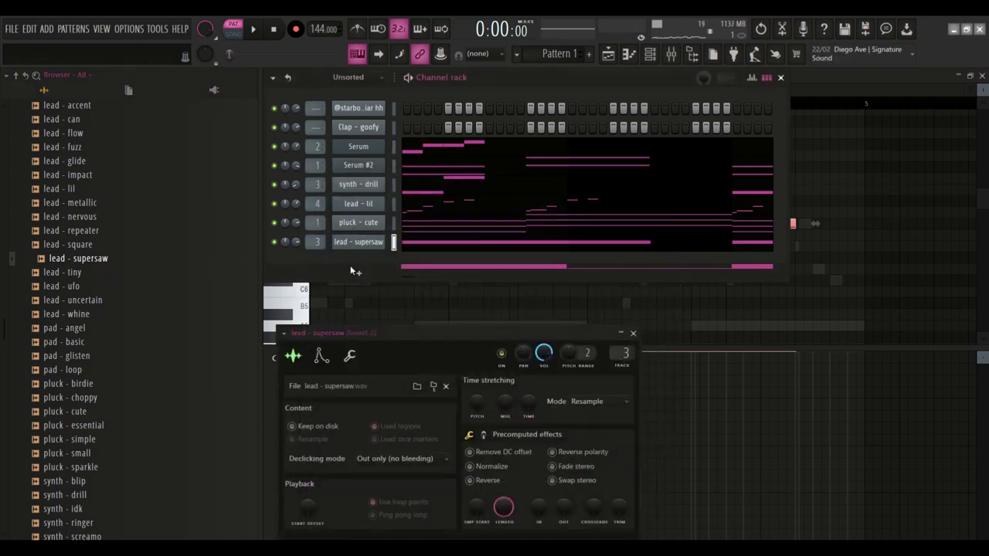
drag(378, 331, 410, 166)
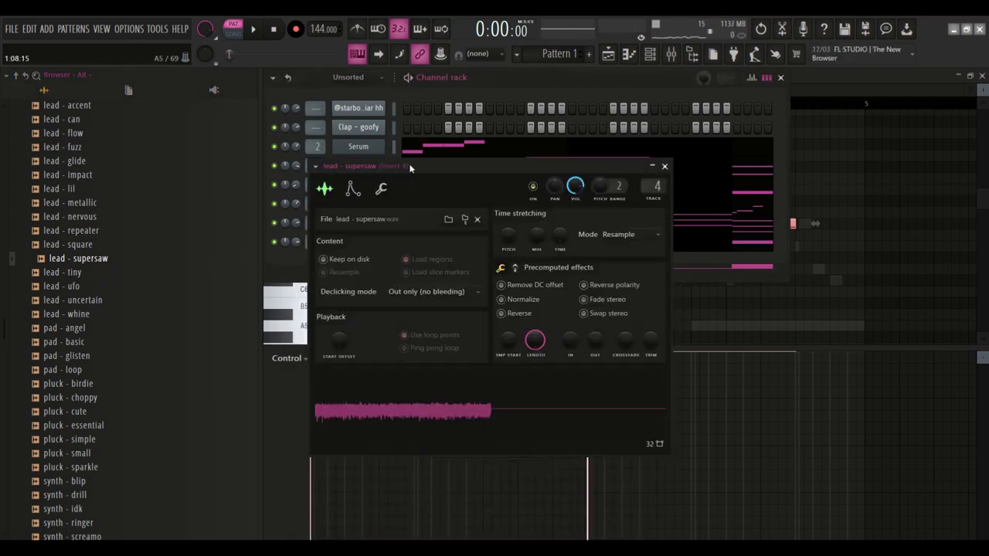
Give lead - supersaw a volume envelope with full hold and no release, and mute lead - lil for playback.
click(353, 189)
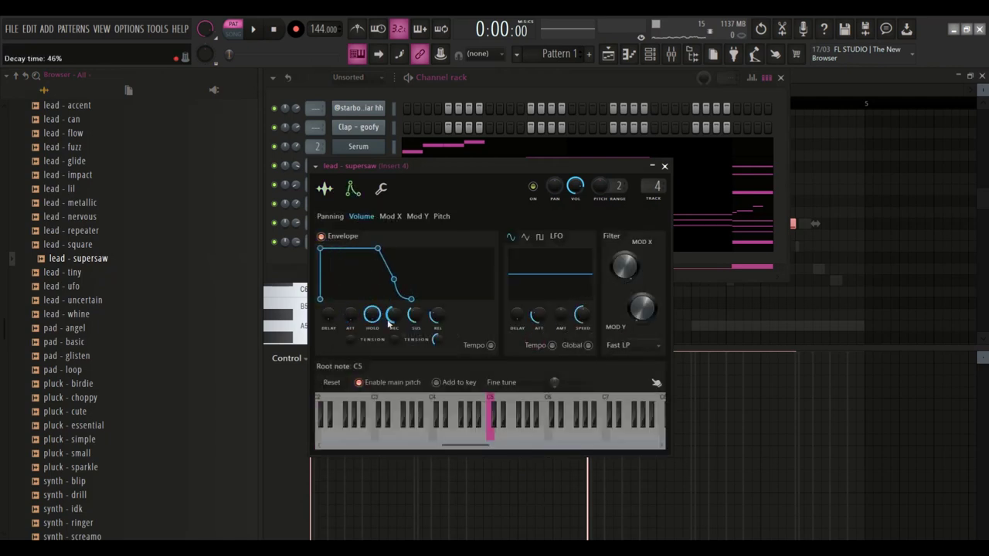
drag(385, 223, 380, 348)
click(274, 204)
key(space)
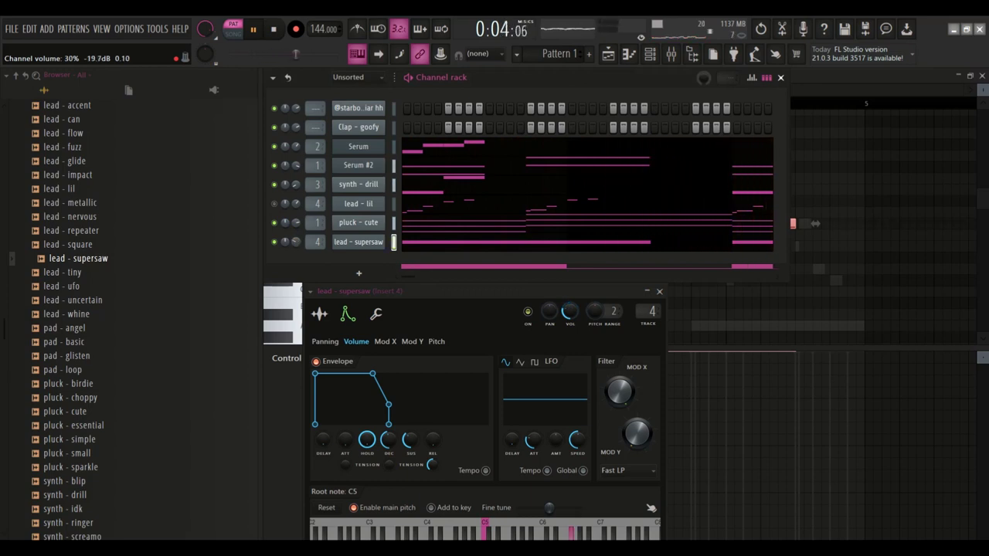
Route lead - lil to mixer track 5 and solo its channel for playback.
drag(314, 204, 315, 198)
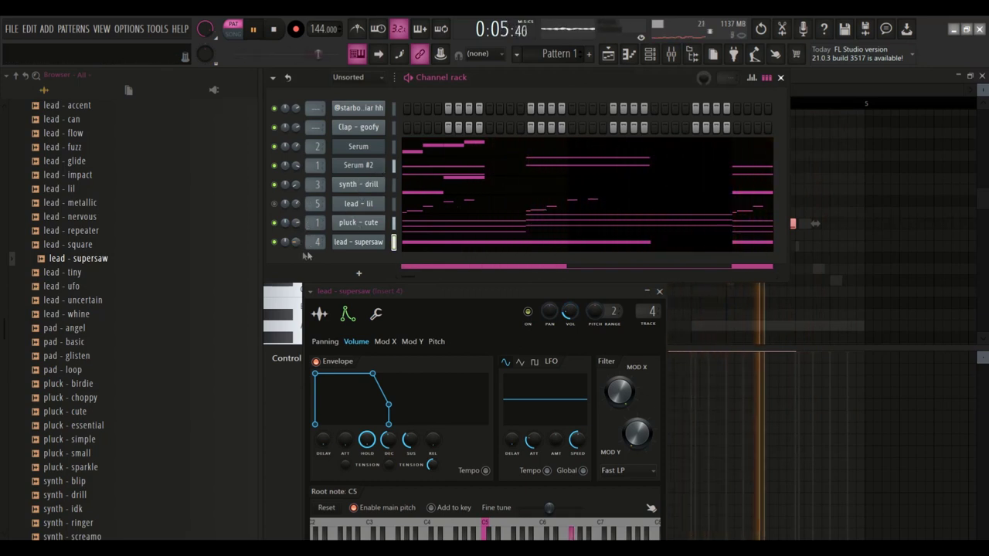
key(space)
right_click(280, 214)
click(292, 215)
key(space)
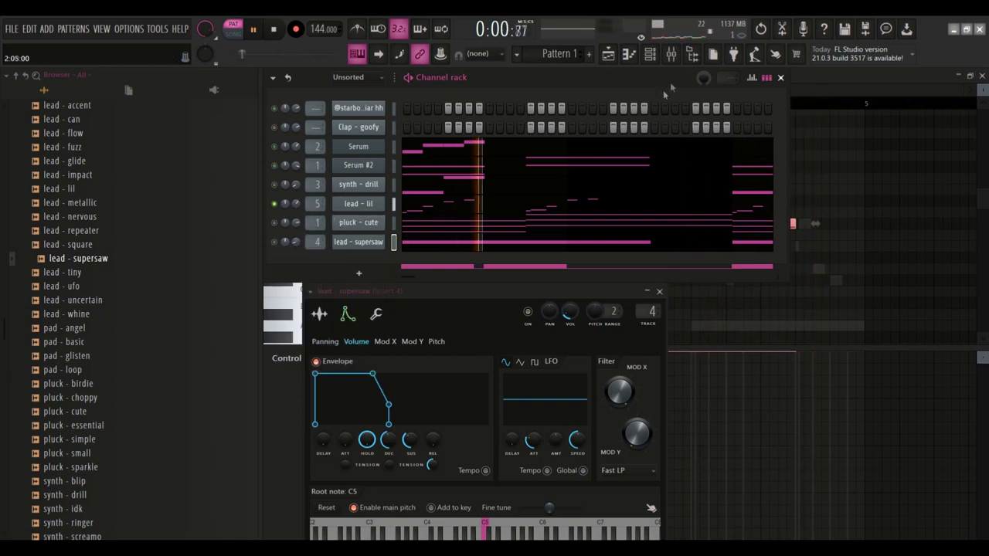
Copy the mixer track state of insert 4, with its Portal and EQ effects, onto insert 5.
click(671, 55)
key(space)
click(346, 129)
right_click(346, 129)
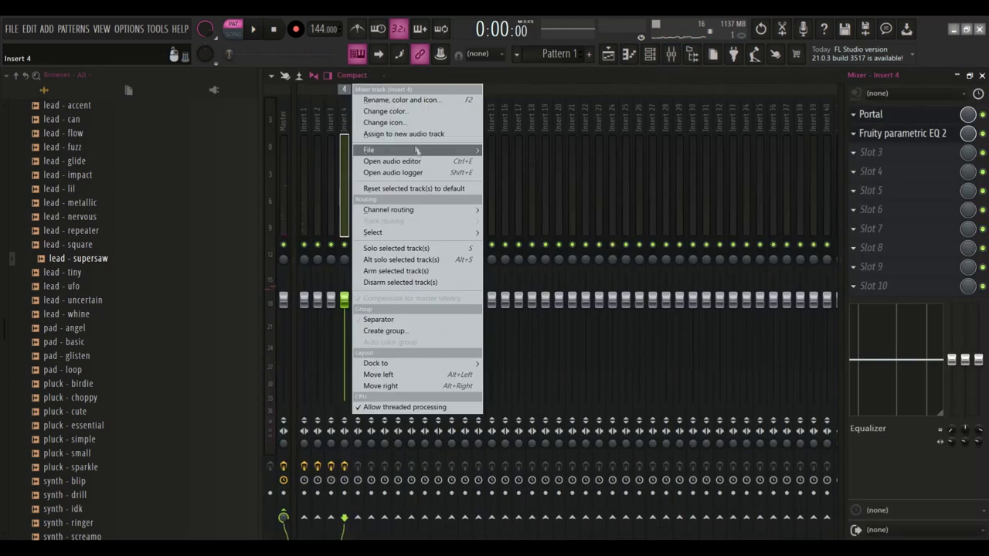
mouse_move(416, 149)
drag(506, 52, 363, 118)
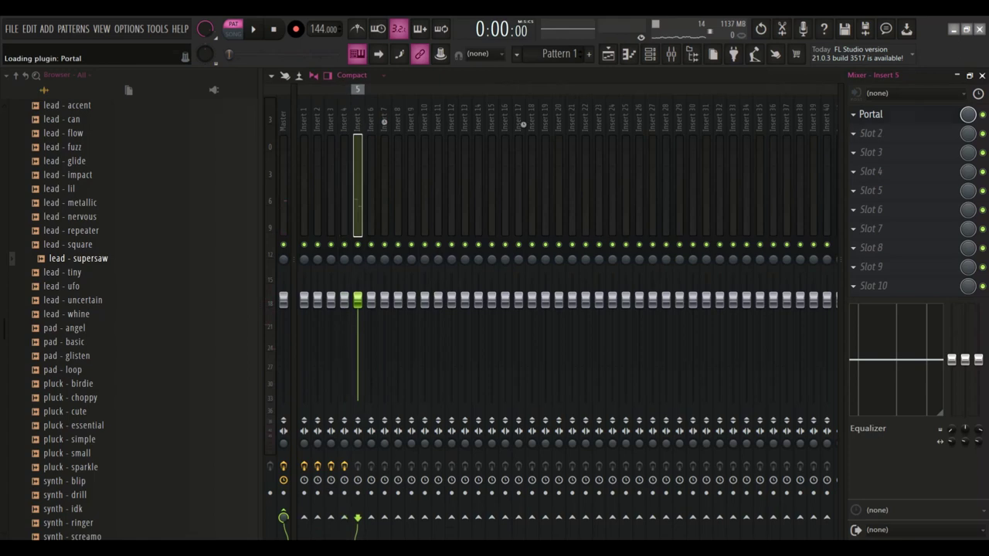
Replace Portal with Thermal in slot 1 of insert 5.
click(853, 115)
mouse_move(862, 130)
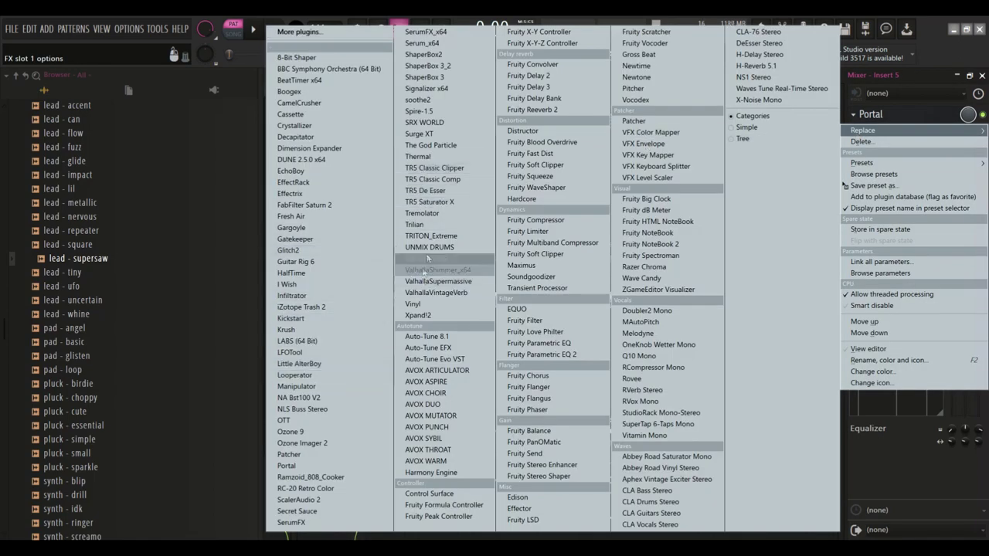
click(419, 159)
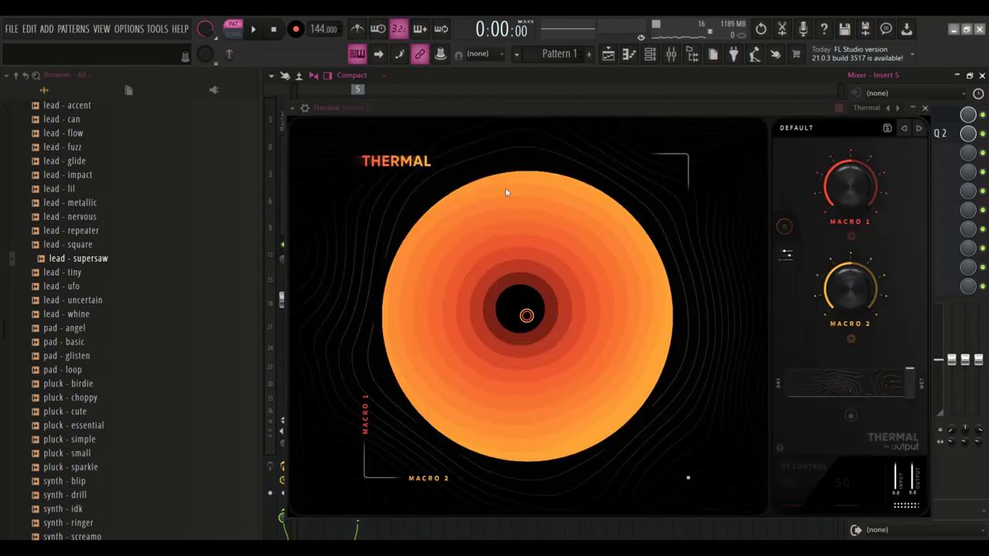
Audition Thermal's LASER preset on insert 5, settle on RIPPLE during playback, and close the plugin window.
click(803, 130)
scroll(428, 297, down, 5)
scroll(426, 300, up, 6)
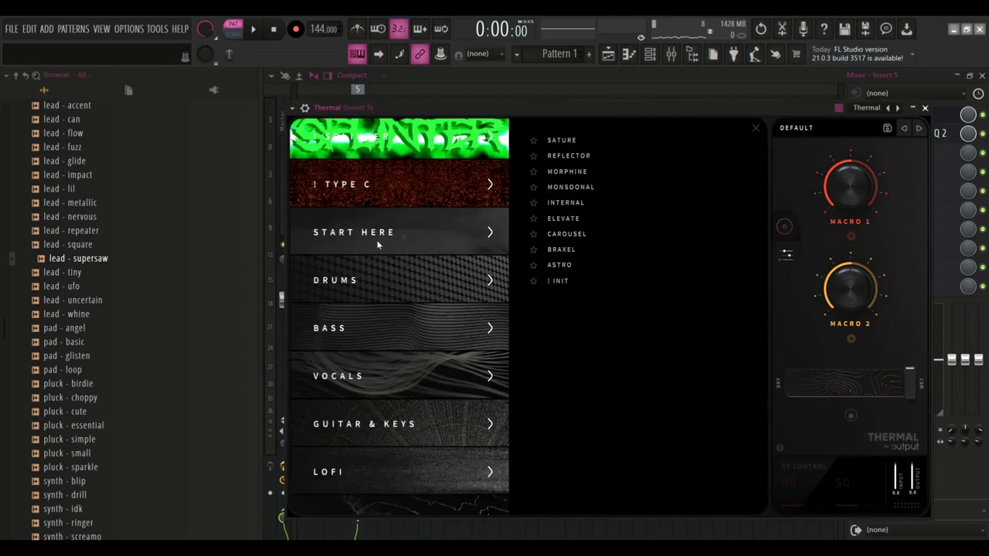
click(419, 248)
click(568, 250)
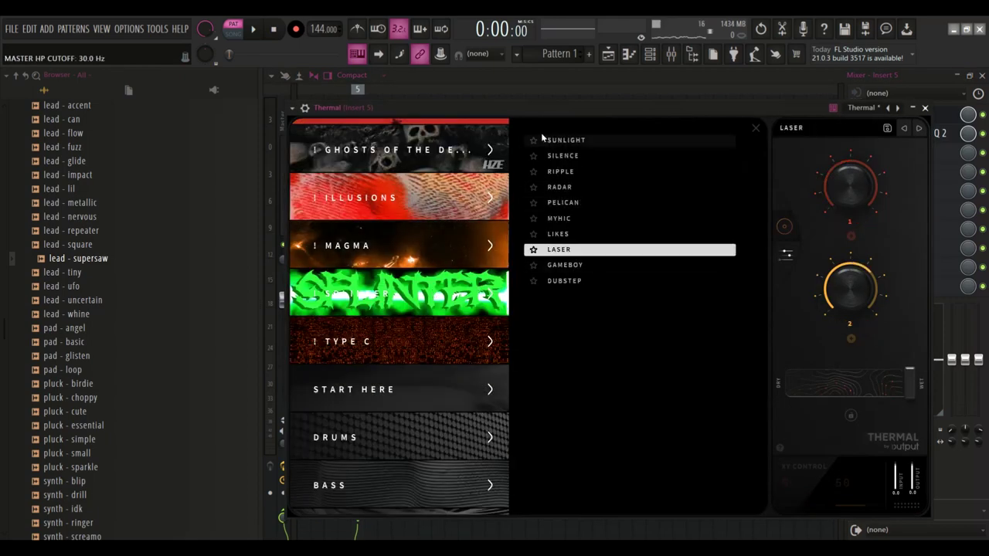
key(space)
click(589, 172)
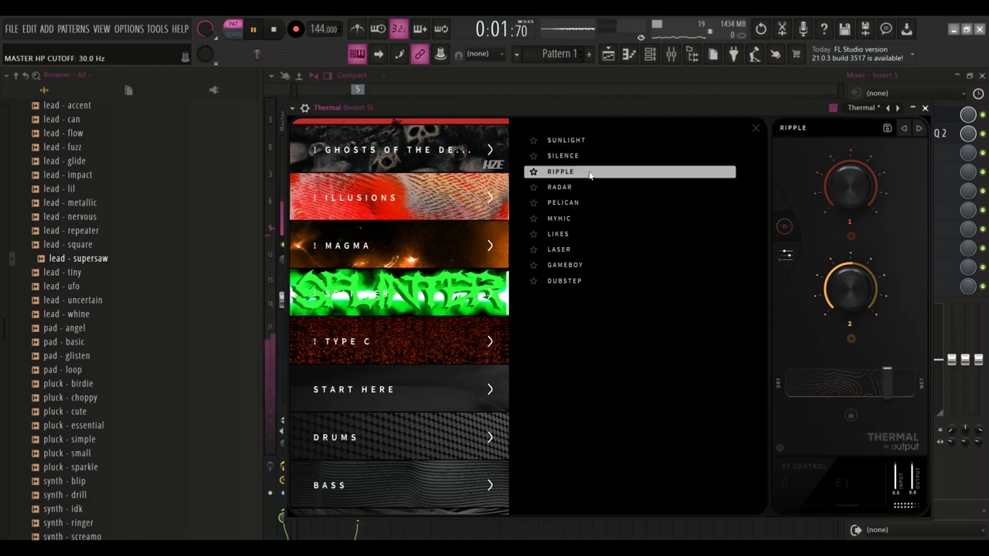
click(925, 108)
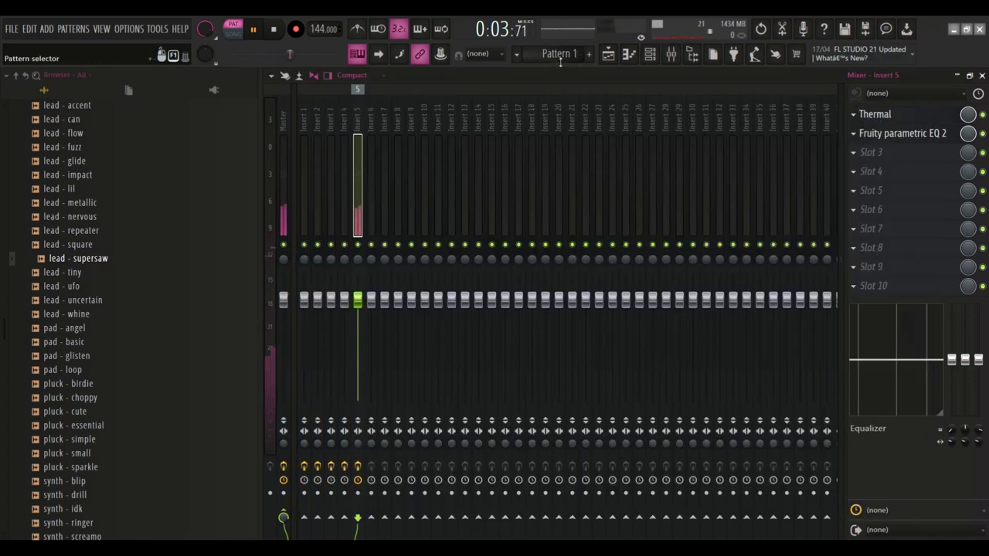
Solo the Serum #2 channel and open its plugin window.
click(651, 54)
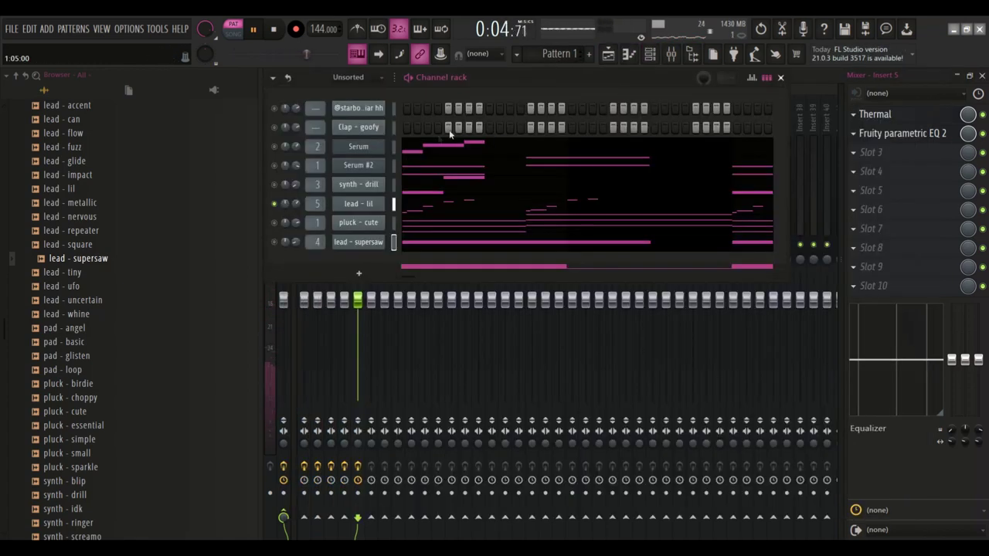
ctrl+click(274, 165)
key(space)
click(370, 169)
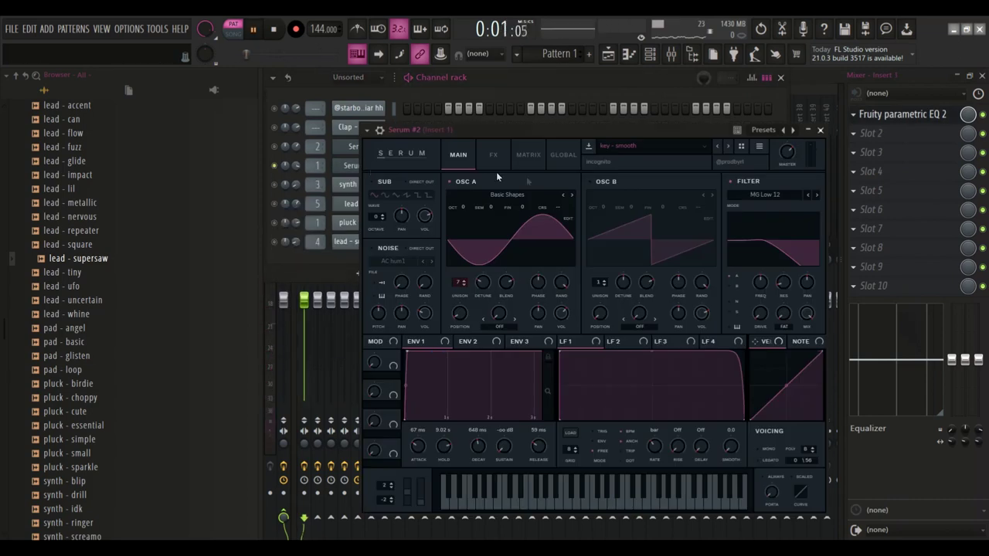
Audition the Serum #2 presets that follow key - smooth, including key - wobble, restarting playback for each.
click(729, 148)
key(space)
key(space)
click(728, 147)
key(space)
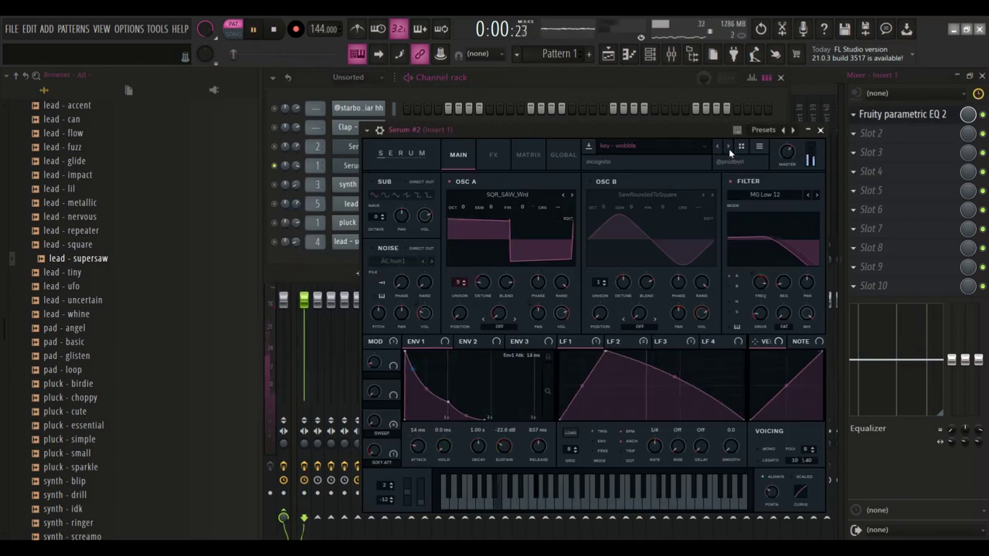
key(space)
click(728, 147)
key(space)
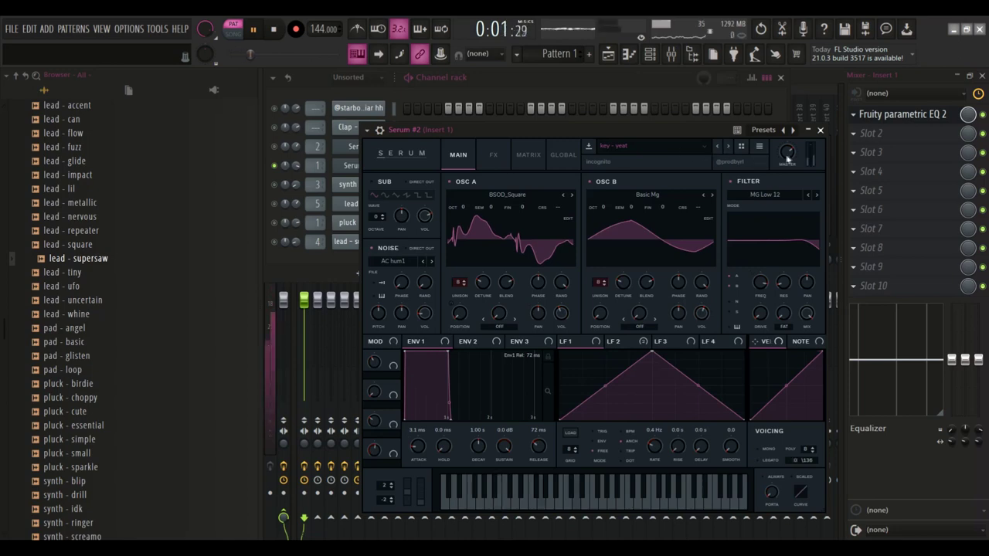
Step back through the Serum #2 presets to key - obnoxious and move the plugin window clear of the channels.
click(716, 147)
click(715, 148)
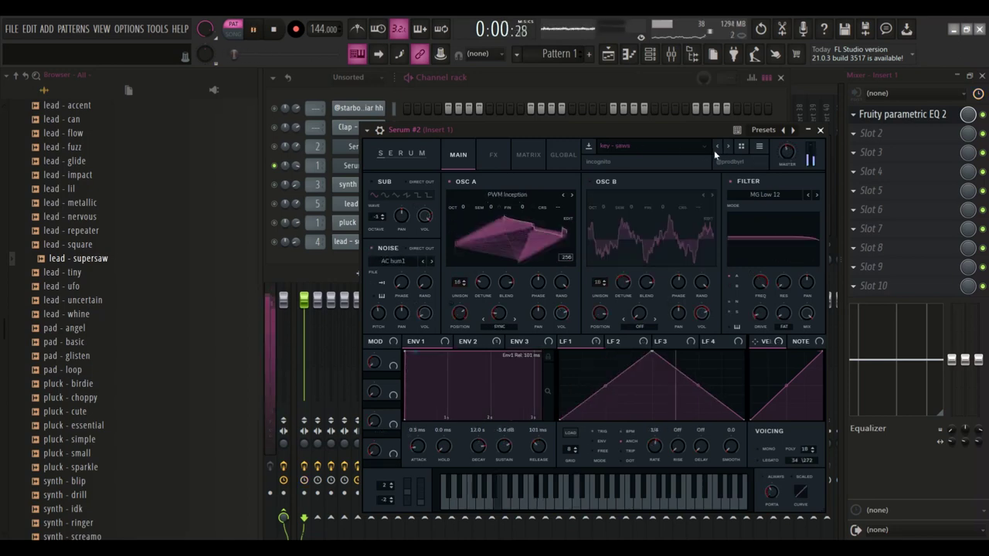
click(716, 148)
key(space)
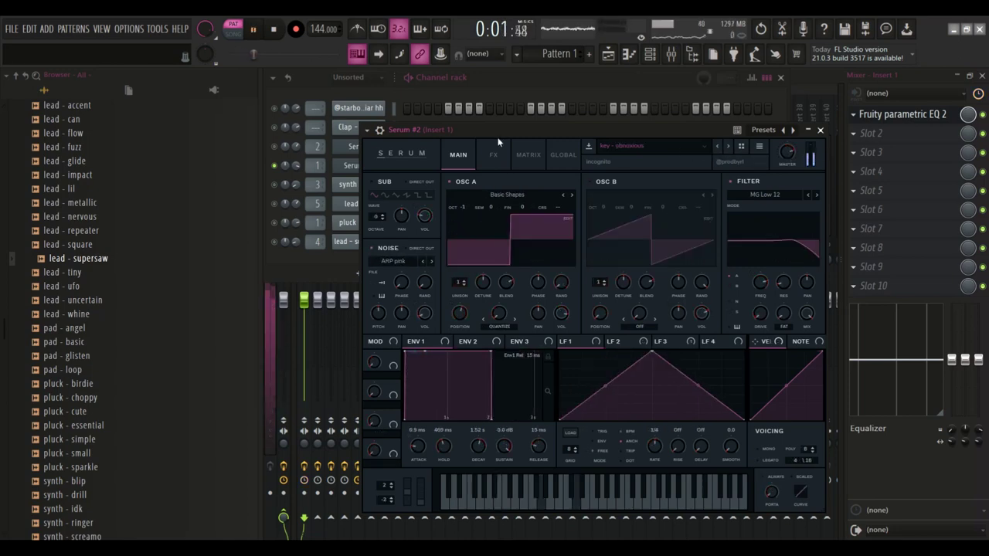
drag(469, 129, 443, 228)
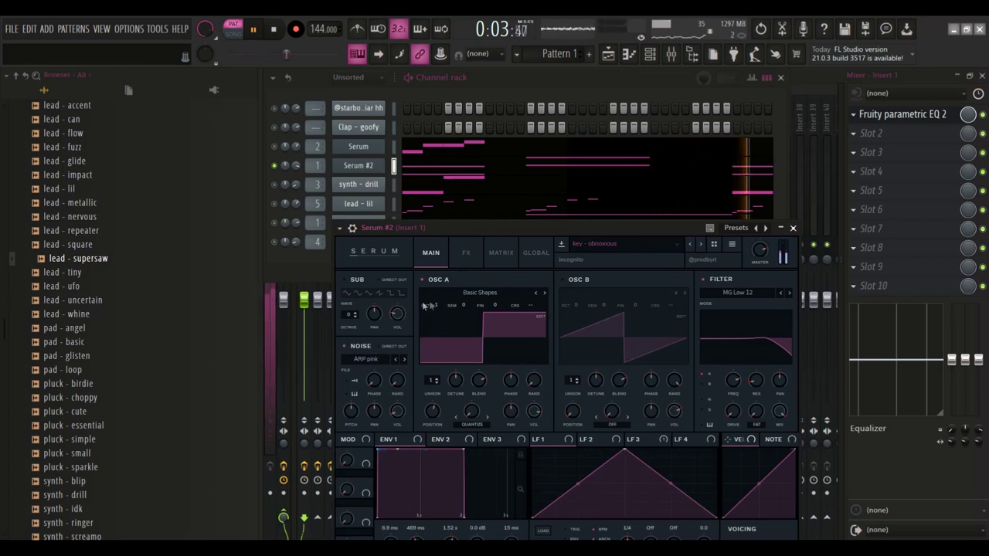
Bring the other melodic channels back in and lower the Serum #2 channel volume to 55% during playback.
click(296, 177)
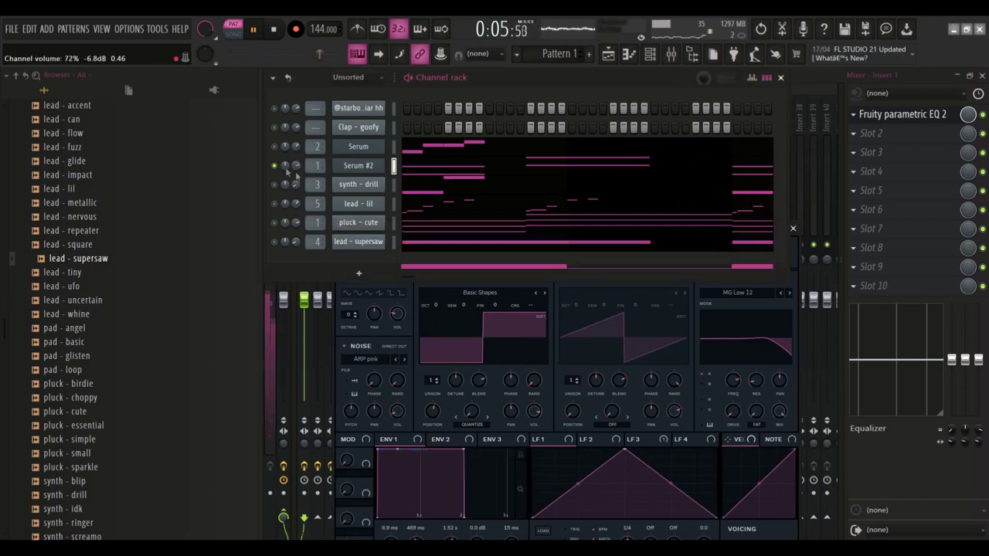
click(273, 241)
key(space)
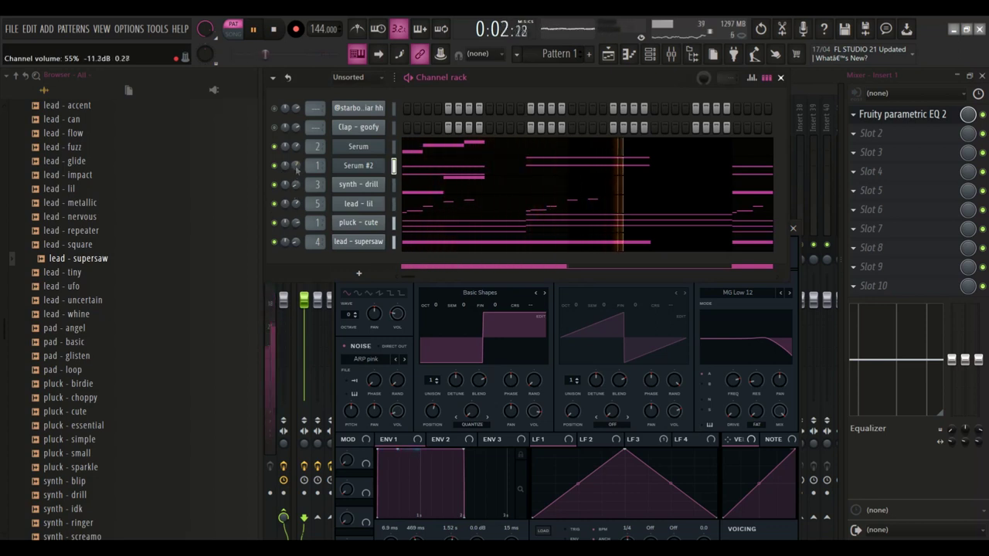
scroll(296, 165, down, 4)
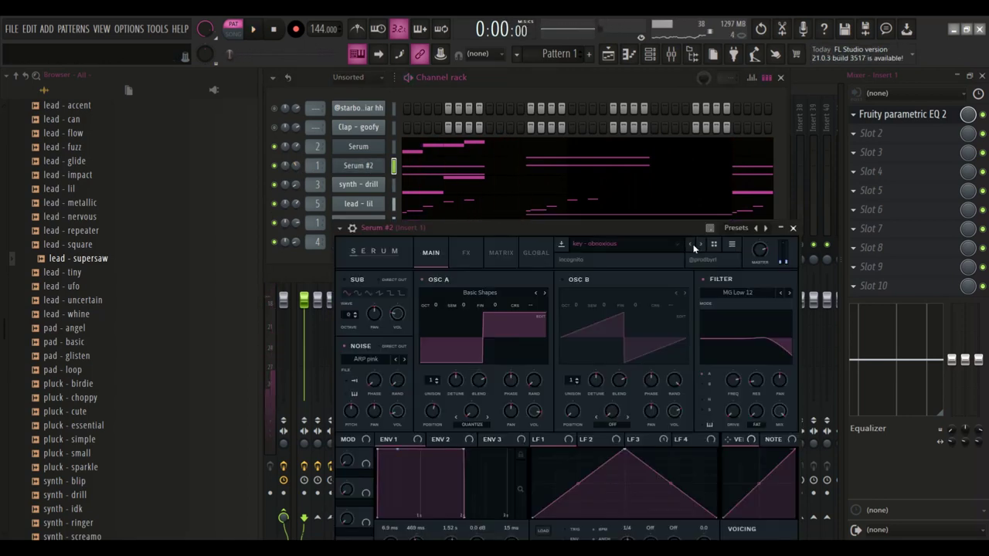
Solo Serum #2 and step its presets back past key - hold to key - disto, auditioning during playback.
click(694, 247)
key(space)
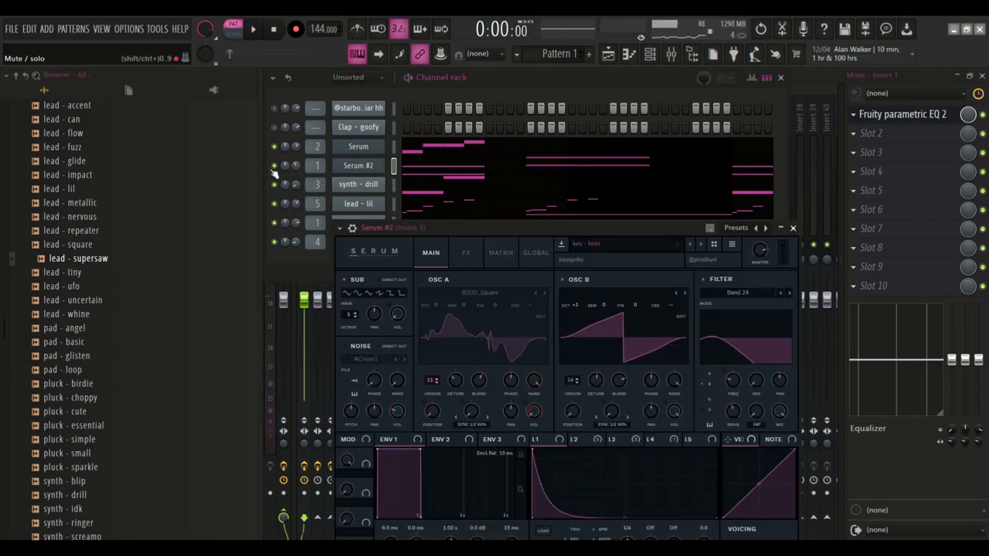
click(663, 246)
click(706, 287)
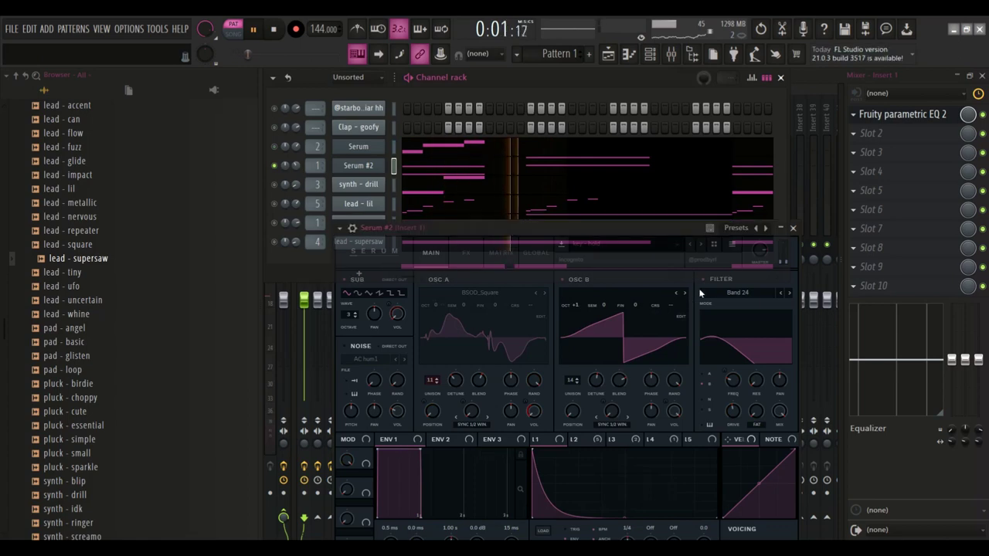
click(688, 244)
click(688, 244)
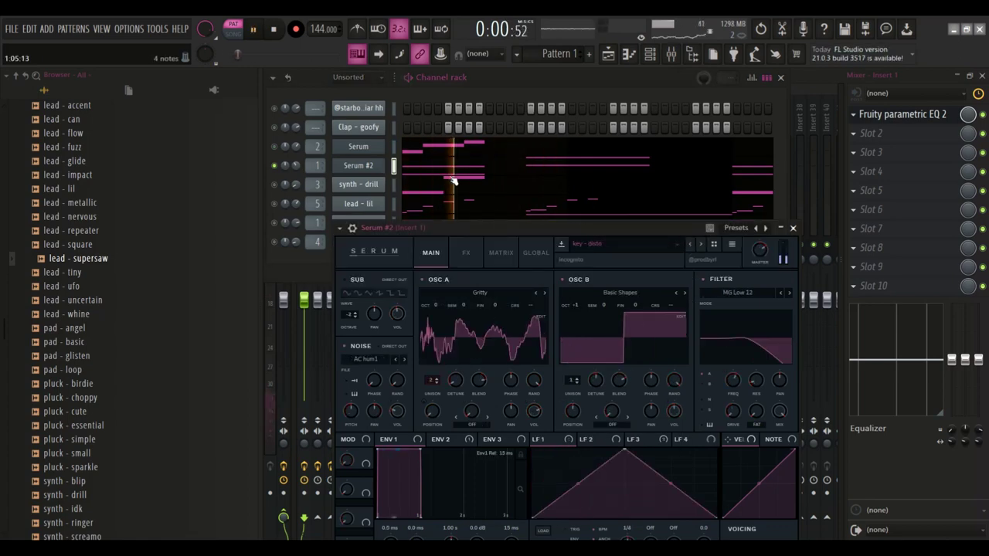
Transpose all Serum #2 notes up one octave in its piano roll during playback.
click(454, 178)
scroll(490, 241, down, 1)
key(ctrl+Up)
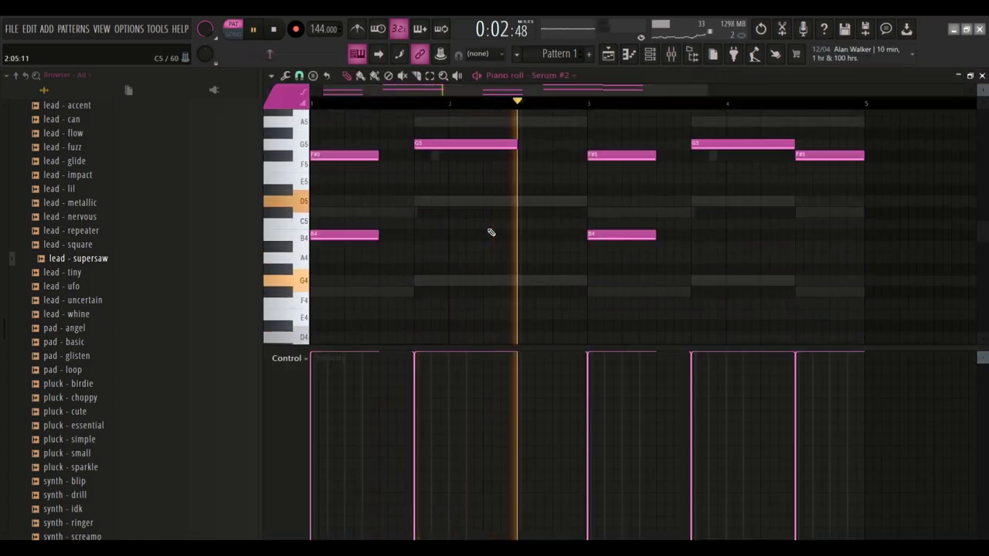
scroll(490, 232, up, 3)
click(517, 205)
right_click(518, 204)
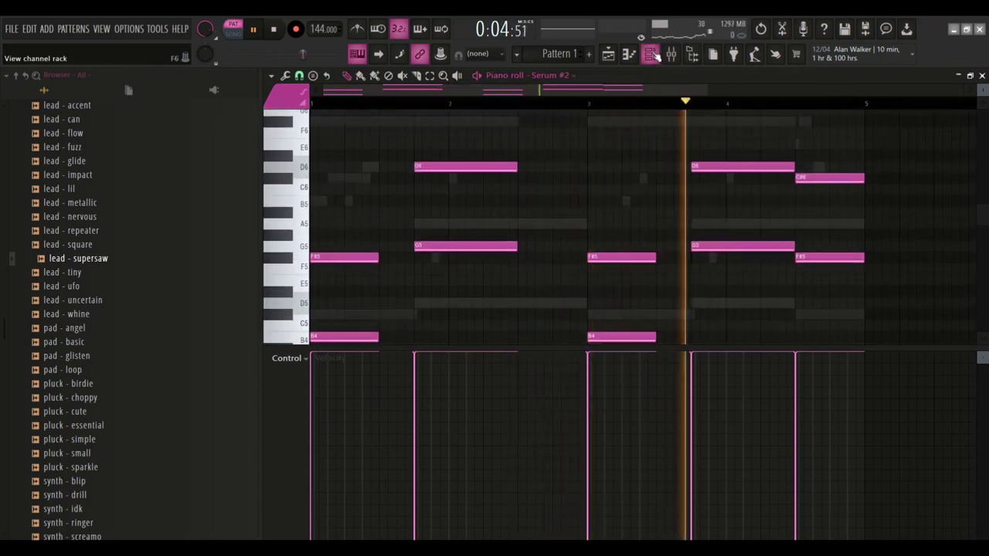
Unsolo Serum #2 so every channel plays and set its channel volume to 69%.
key(F6)
right_click(276, 166)
click(286, 174)
drag(295, 165, 296, 163)
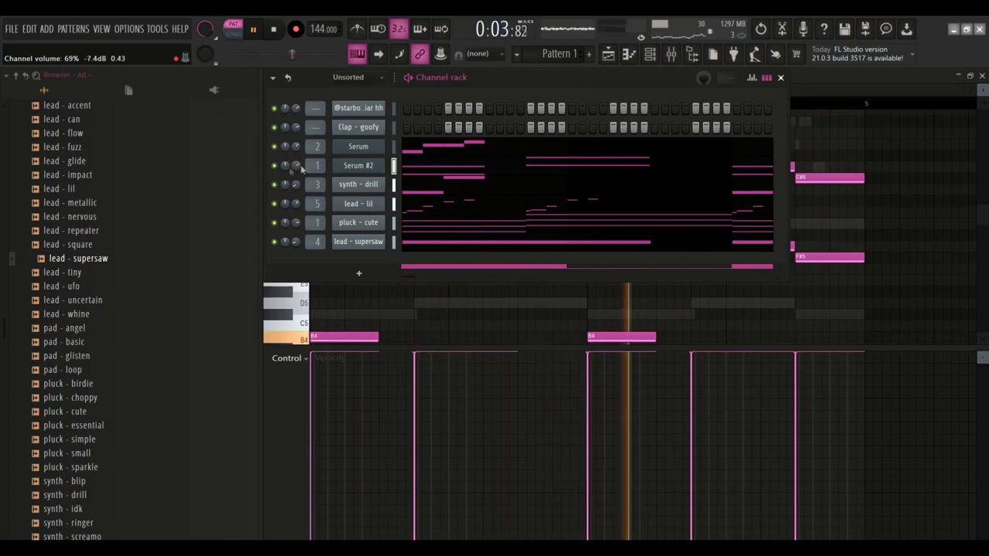
Browse to the incognito one shots pack, stop playback and add the bass - heavy sample as a new channel.
scroll(90, 262, up, 15)
click(77, 231)
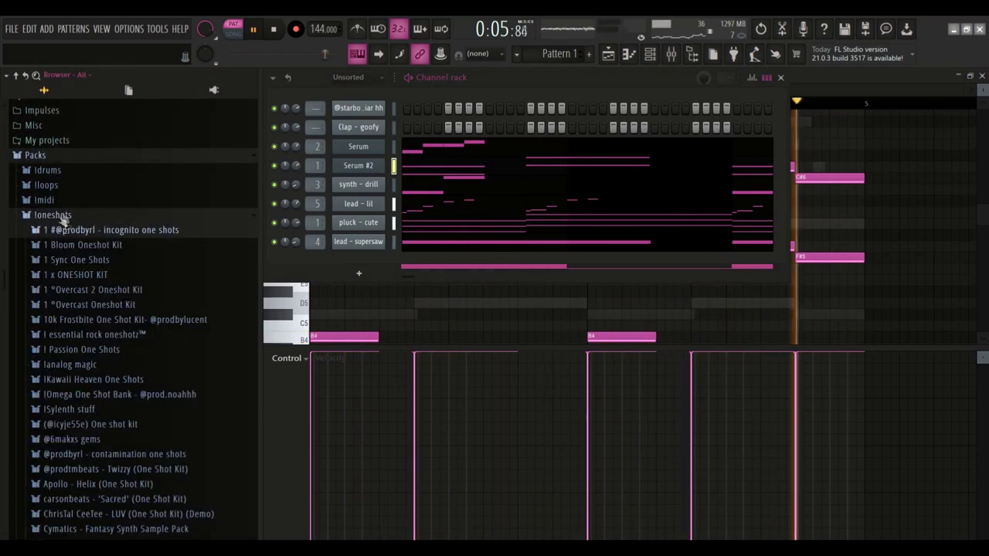
click(66, 172)
click(64, 327)
click(66, 341)
click(66, 325)
click(65, 327)
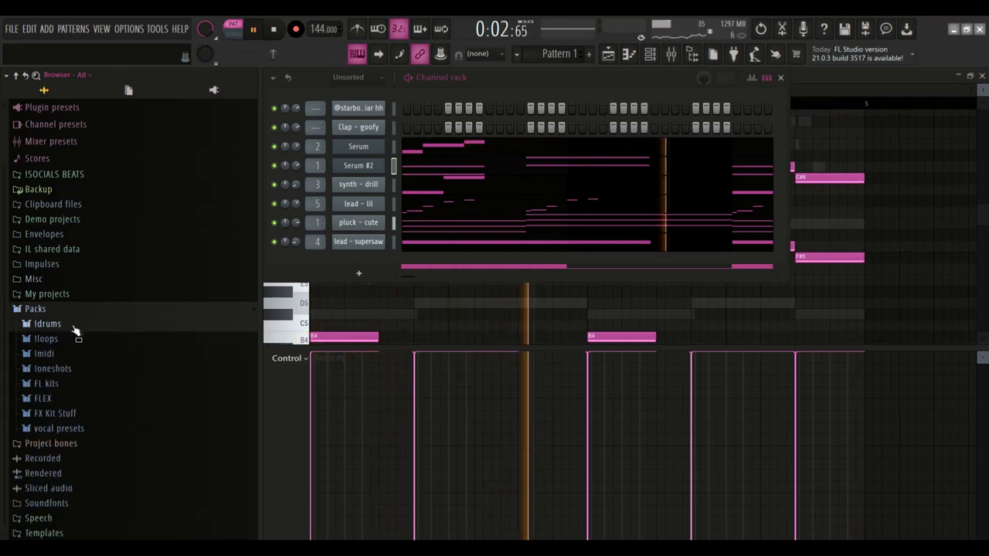
click(54, 368)
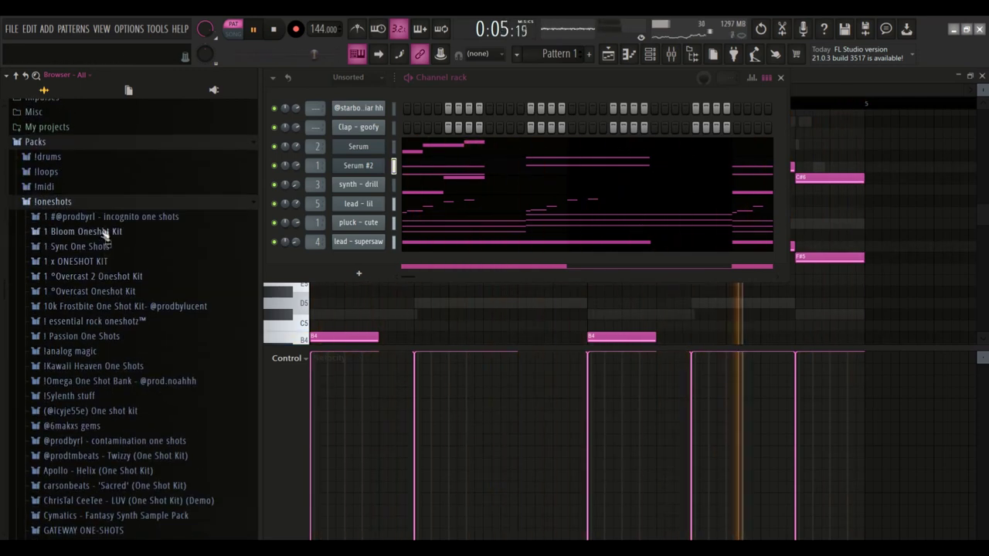
click(85, 216)
key(space)
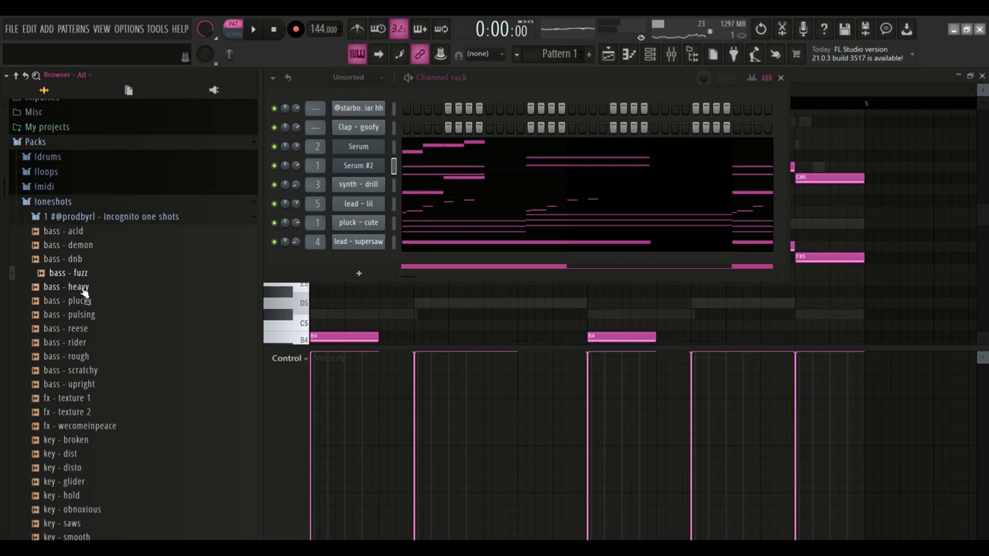
drag(368, 266, 369, 264)
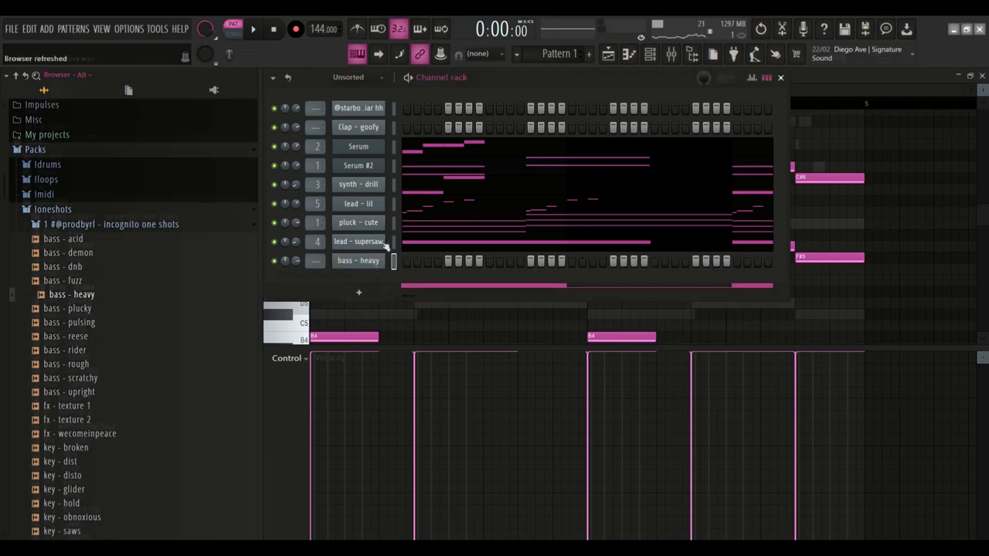
Look through the synth - drill and Serum notes, switch the piano roll to Serum #2 and copy its lower notes.
click(428, 184)
scroll(421, 191, down, 5)
scroll(400, 224, up, 4)
scroll(393, 230, down, 2)
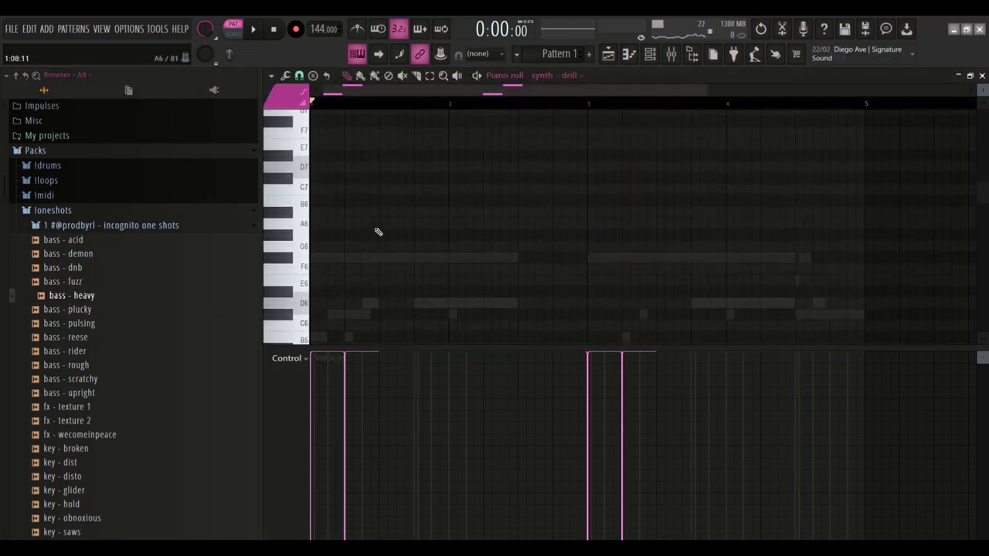
click(590, 71)
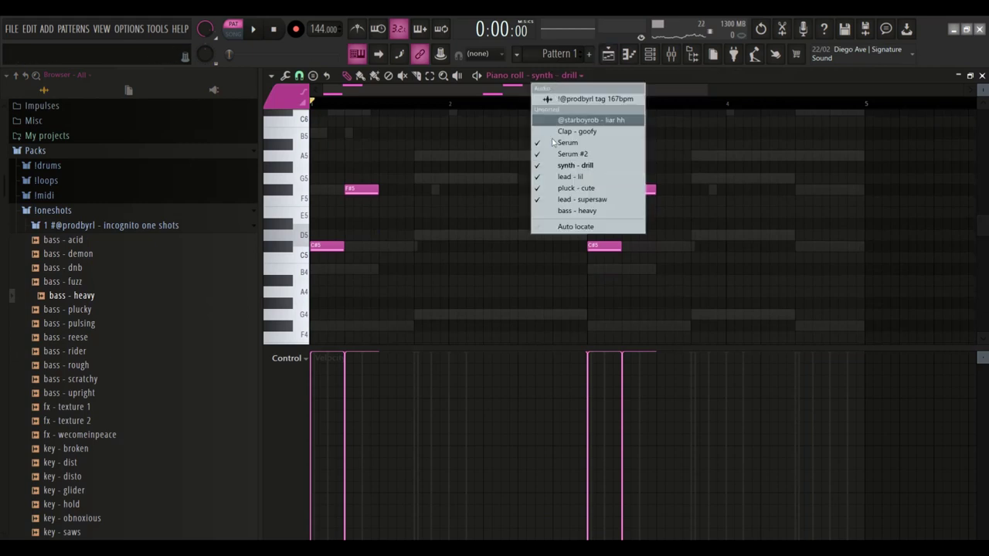
click(555, 146)
click(541, 75)
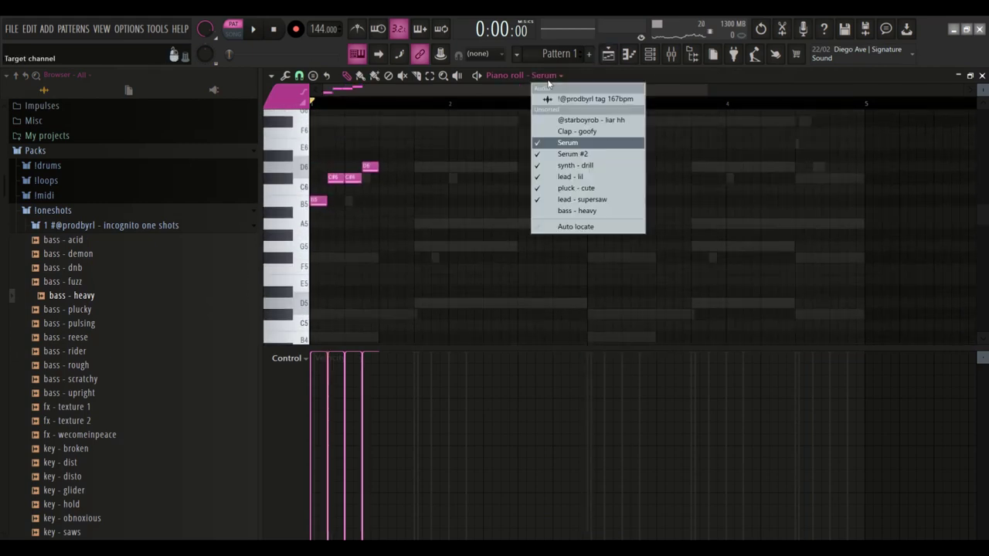
click(564, 154)
scroll(445, 240, up, 5)
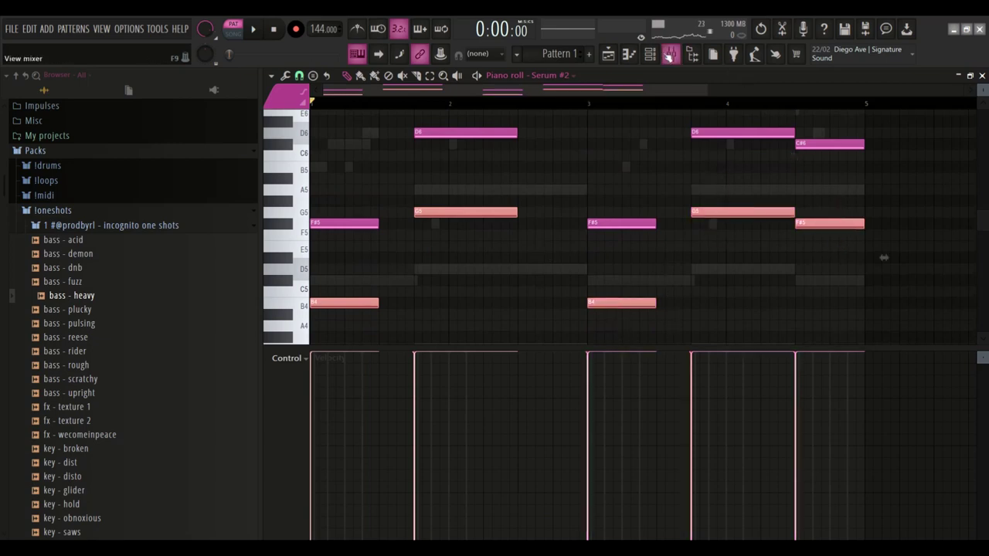
Paste the copied Serum #2 notes into the bass - heavy piano roll and play the pattern.
click(668, 54)
right_click(378, 261)
click(402, 265)
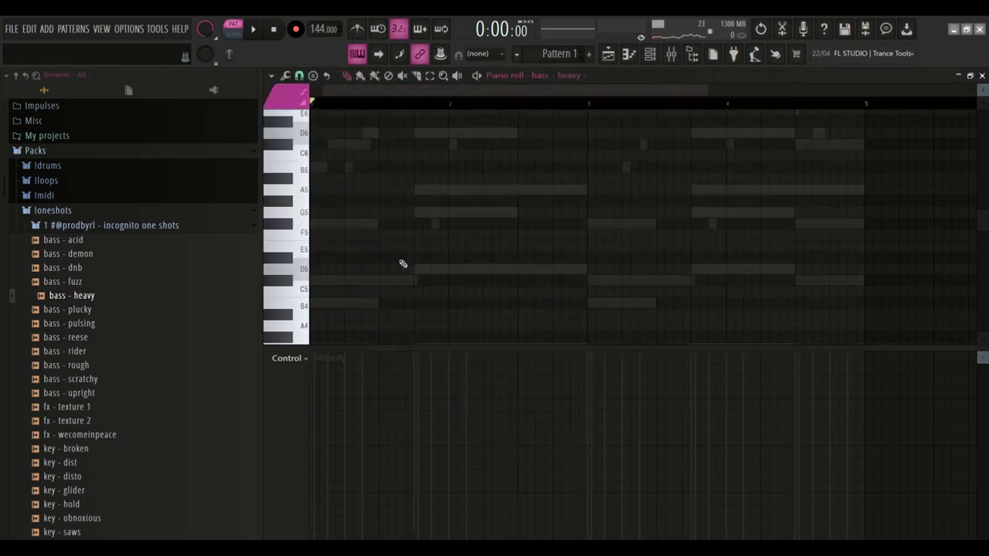
key(ctrl+v)
key(space)
click(470, 247)
right_click(469, 247)
Give bass - heavy a volume envelope with minimum attack, full hold and minimum release, and set its channel volume to 76%.
click(655, 58)
key(space)
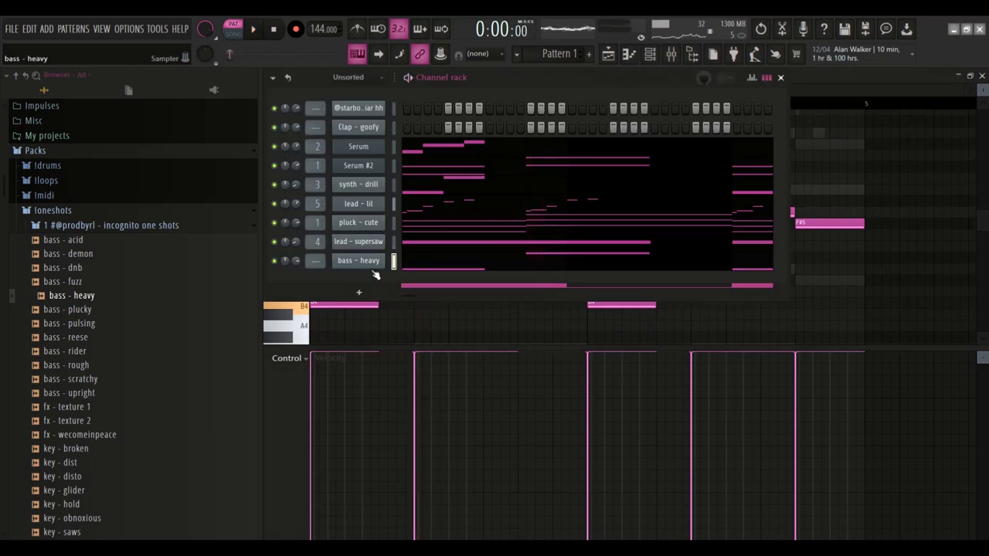
click(370, 264)
click(377, 212)
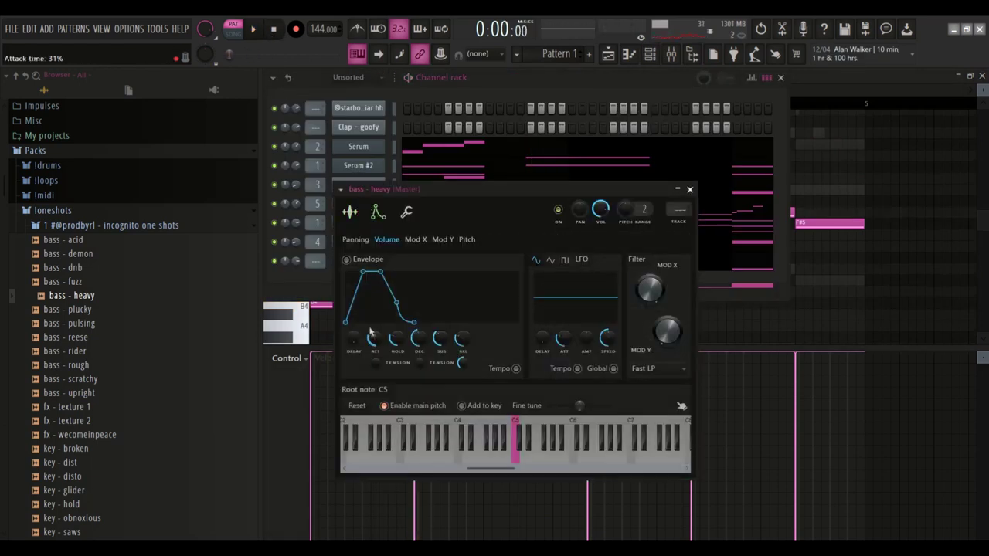
drag(462, 341, 459, 362)
key(space)
drag(297, 261, 295, 270)
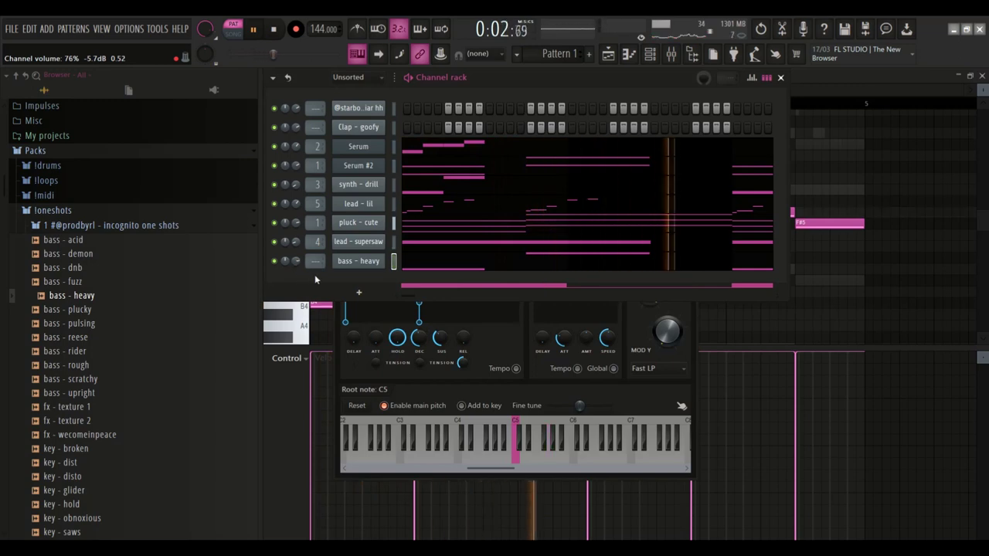
Open the bass - heavy piano roll and examine the pitch of its notes while the pattern plays.
click(423, 266)
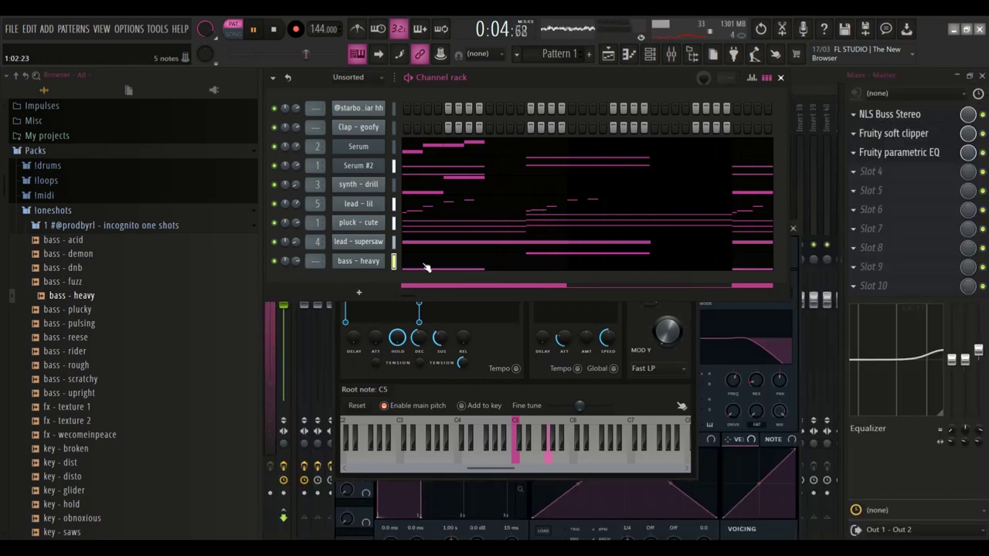
click(427, 266)
scroll(452, 245, down, 1)
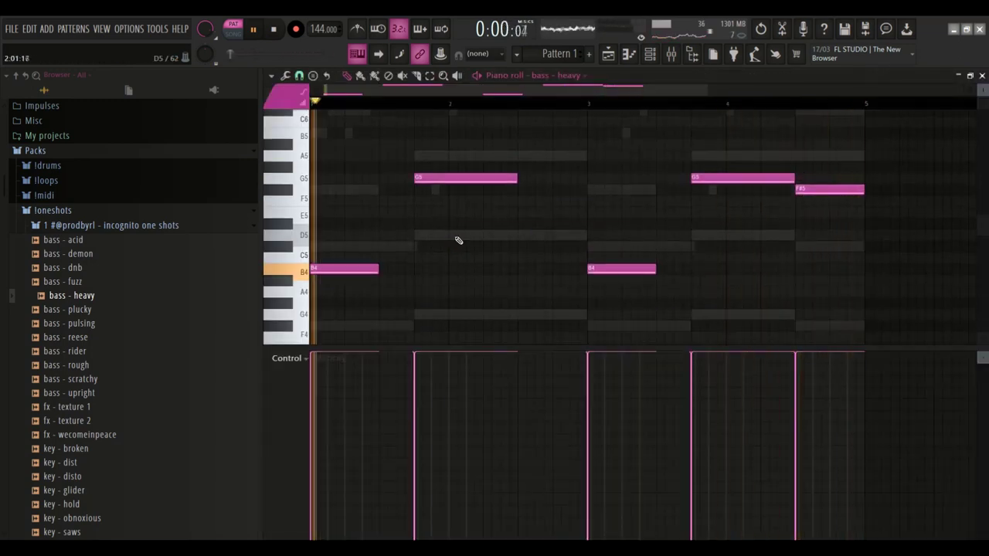
scroll(471, 224, down, 2)
scroll(477, 216, up, 4)
scroll(477, 216, down, 4)
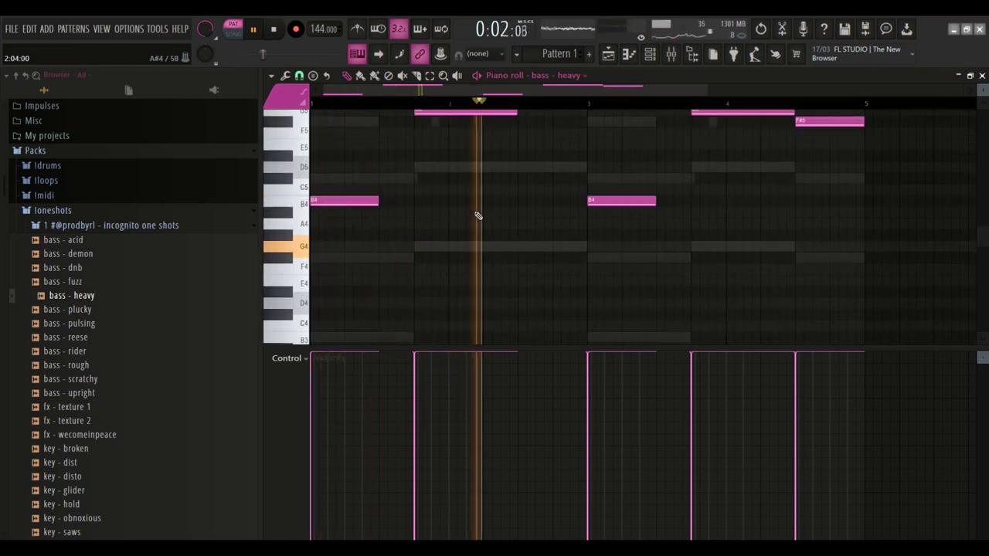
scroll(477, 216, up, 2)
key(space)
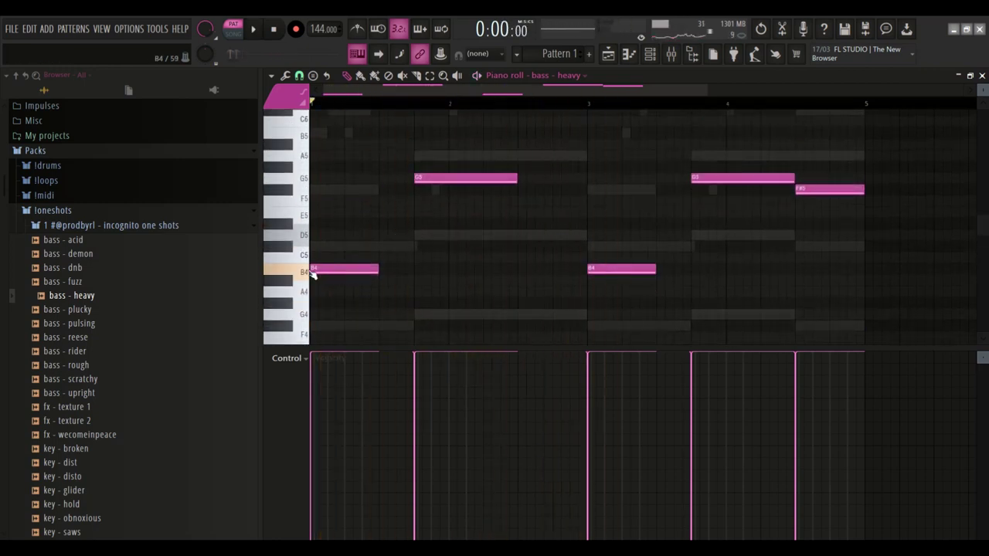
Try the first bass - heavy note one octave higher, at B5, during playback.
drag(321, 207, 339, 290)
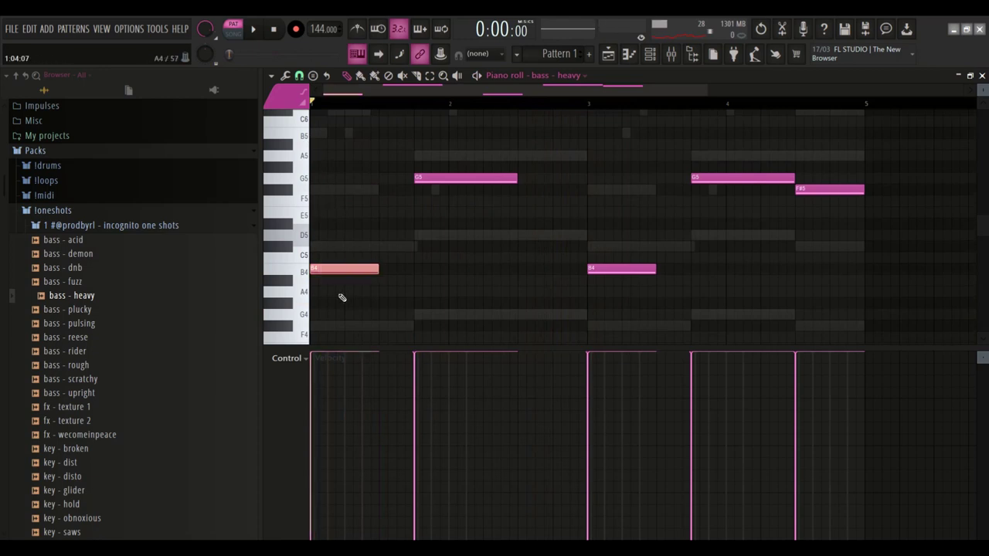
key(ctrl+Up)
key(space)
ctrl+click(487, 282)
scroll(556, 262, up, 3)
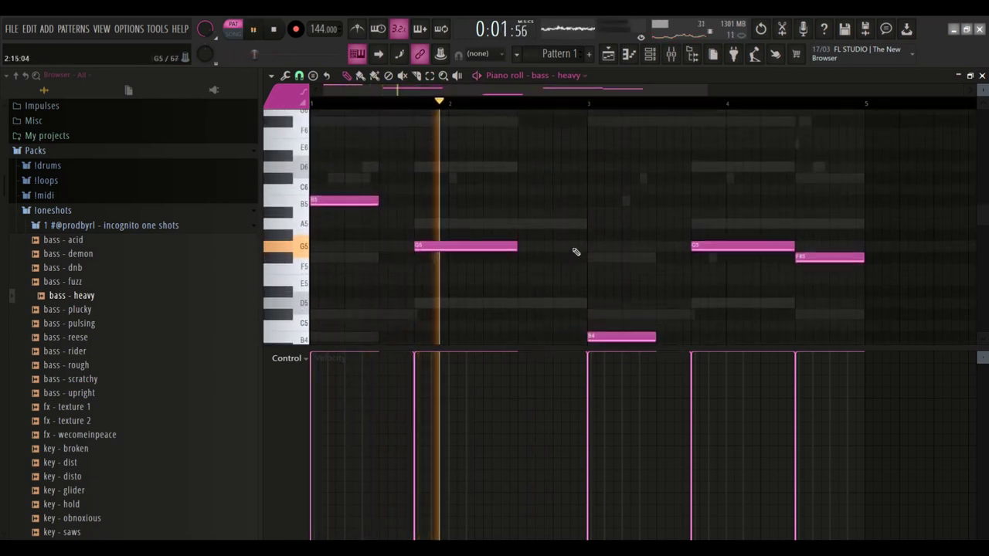
scroll(610, 253, down, 1)
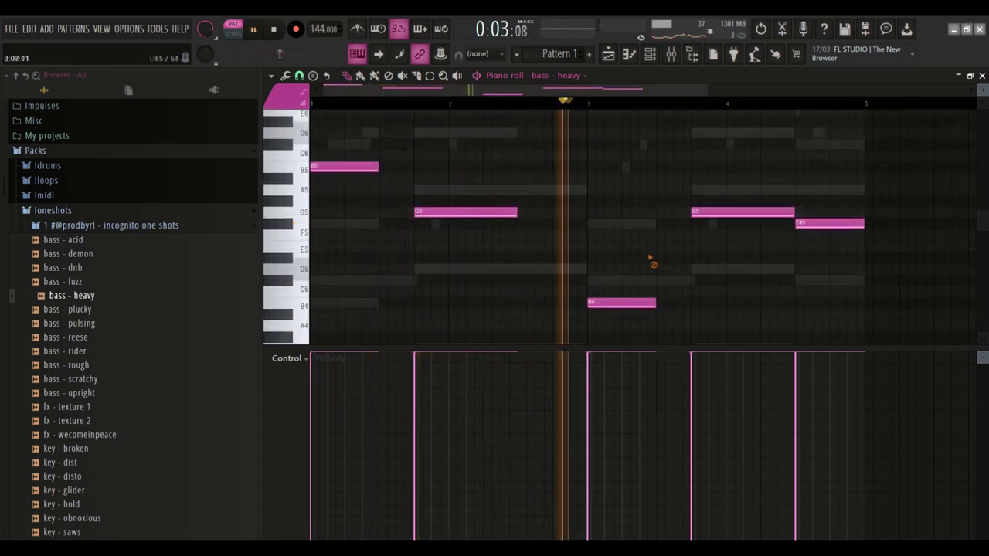
Reopen the bass - heavy piano roll and return the first note to B4.
click(649, 54)
click(448, 261)
click(448, 261)
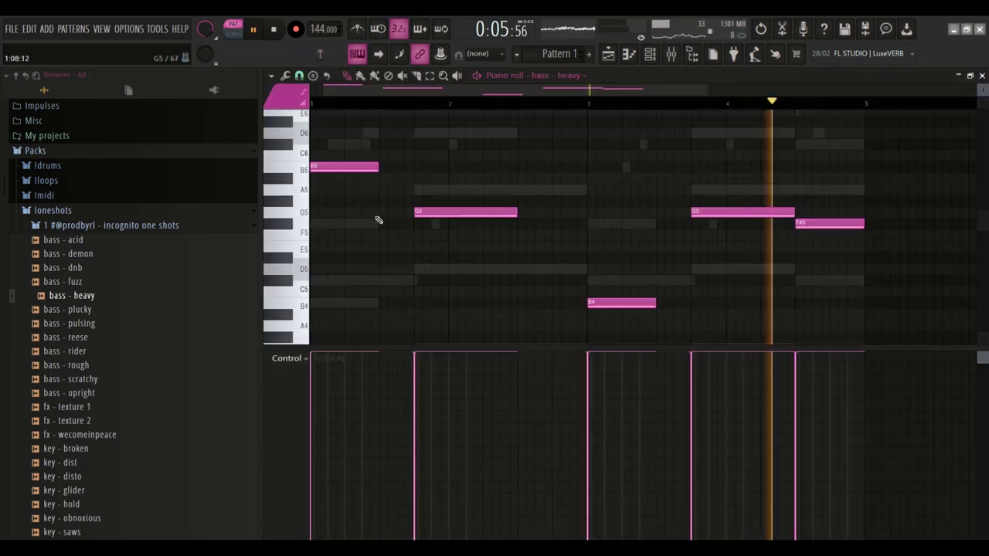
click(487, 108)
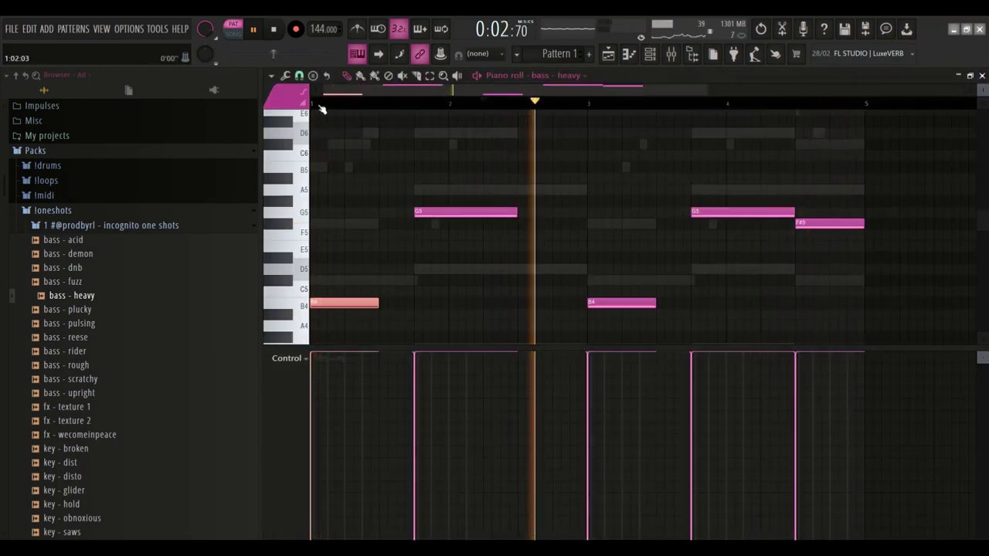
Add a short F#5 slide note from bar 4 step 7, under the end of the last G5 note, up to the final F#5 note.
click(763, 224)
drag(776, 231, 794, 228)
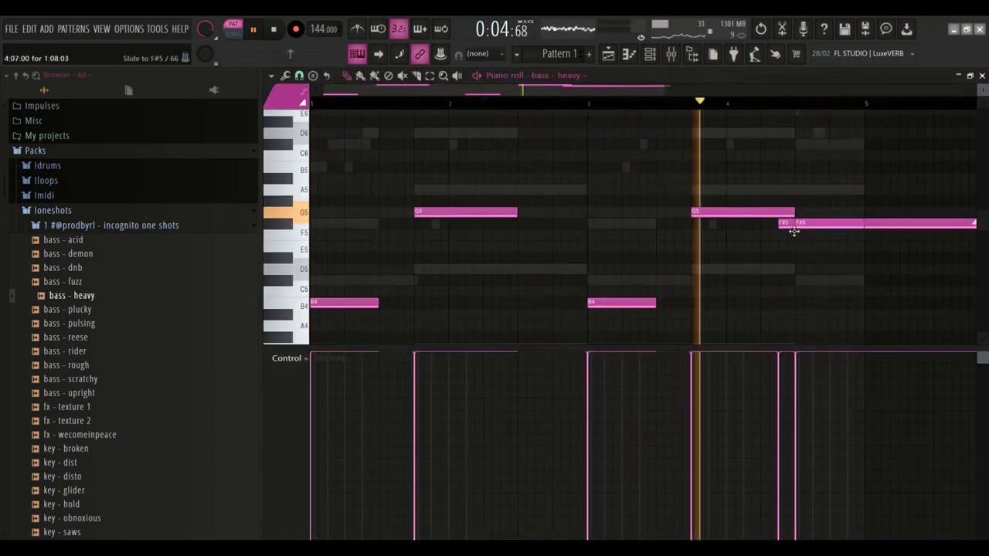
drag(883, 224, 693, 221)
scroll(718, 234, up, 2)
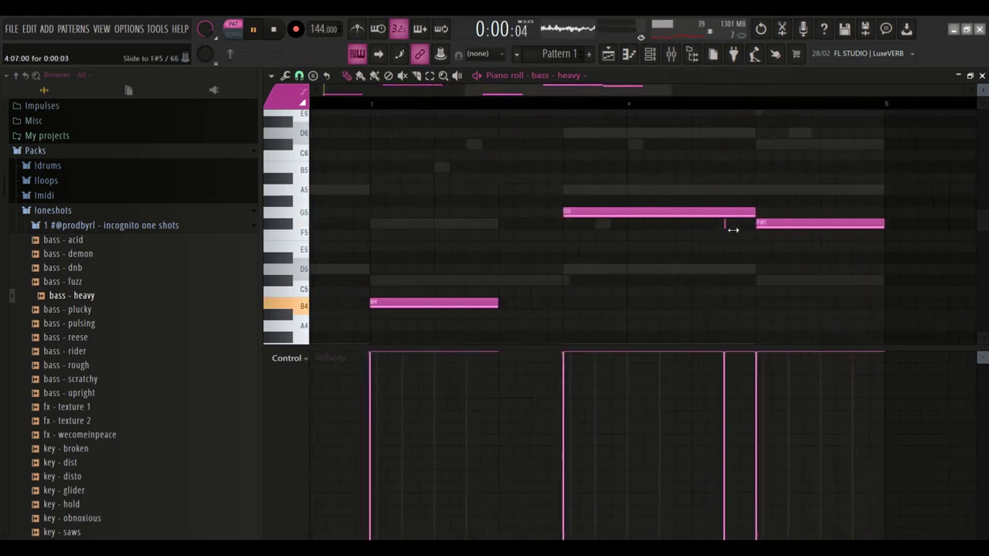
scroll(764, 234, up, 3)
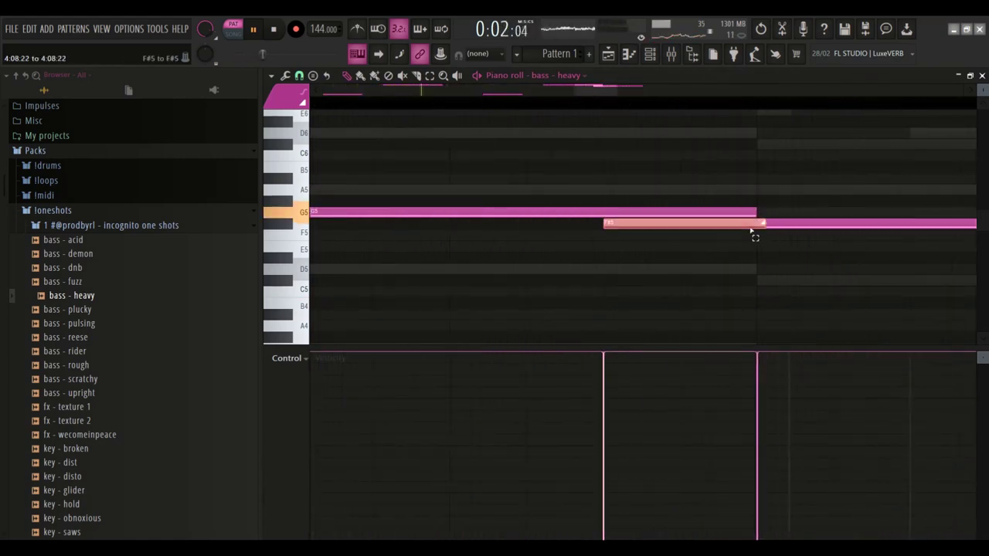
scroll(695, 201, down, 5)
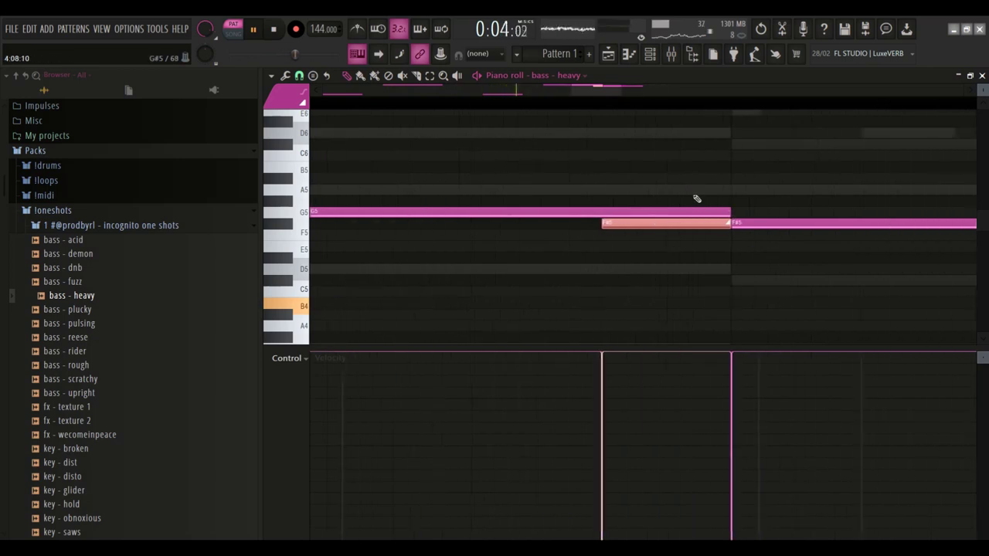
Set the bass - heavy channel volume to about 70%, stop playback, and look over the playlist.
click(664, 179)
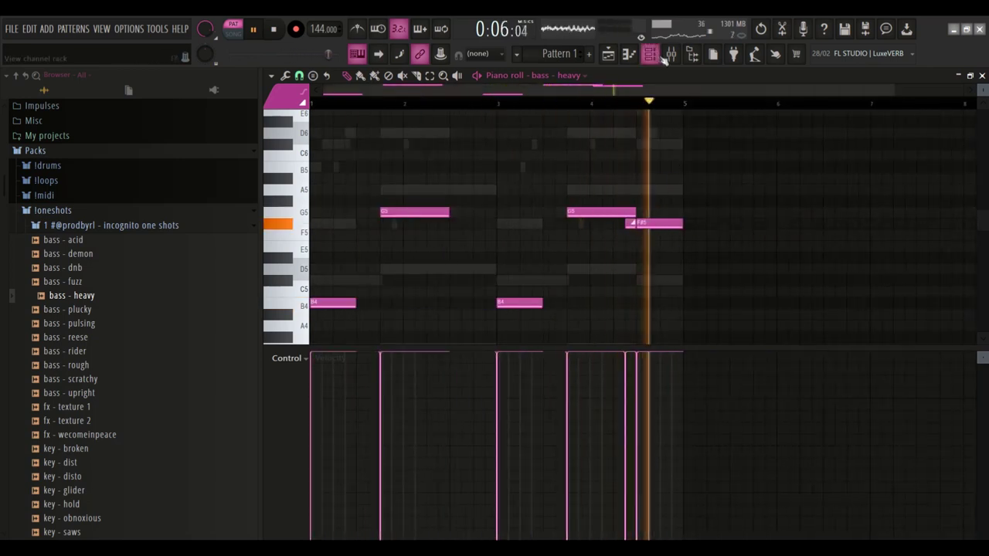
key(F6)
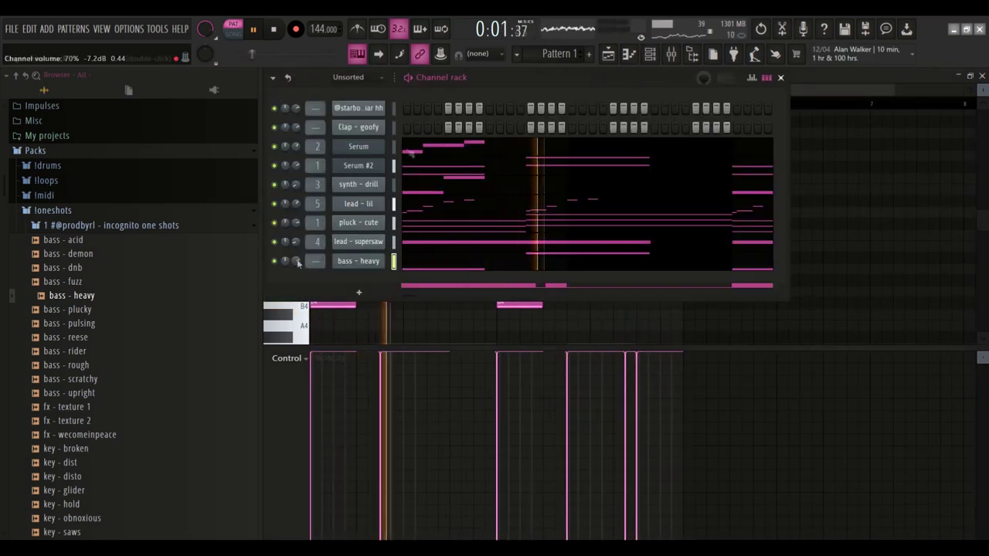
key(space)
click(608, 53)
click(431, 141)
drag(466, 198, 450, 188)
click(652, 56)
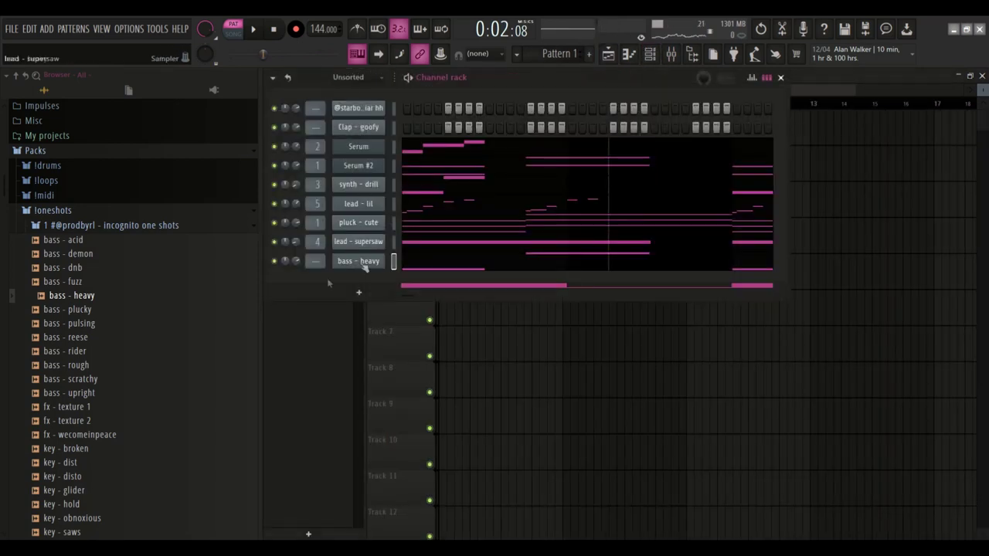
Mute bass - heavy and add 808 - blow up from the x DRUM KIT 808's folder as a new channel.
click(47, 167)
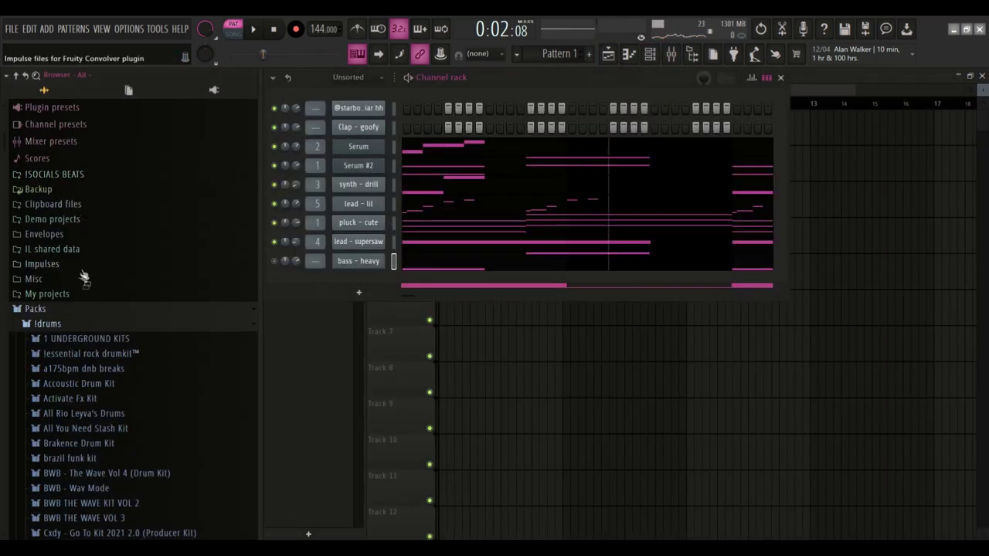
click(78, 340)
click(73, 353)
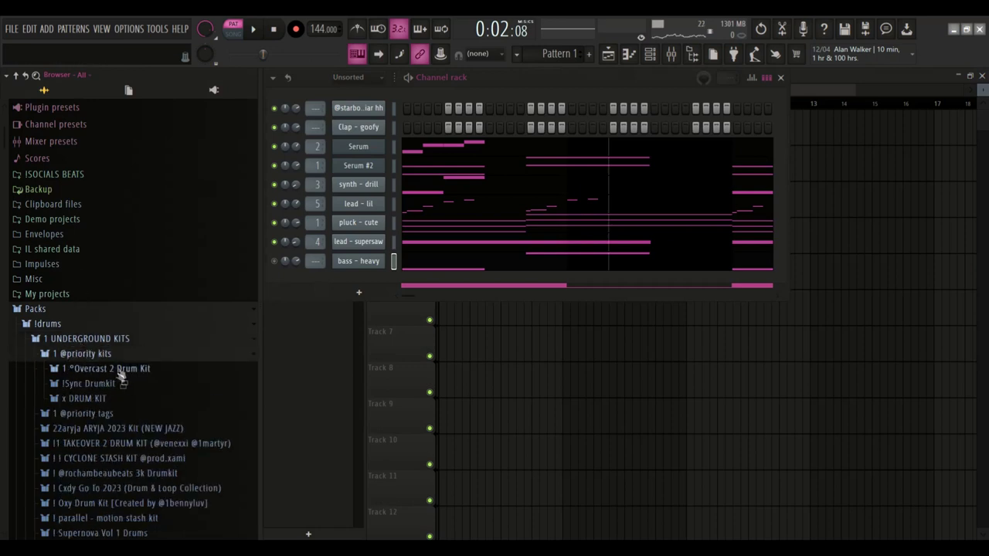
click(103, 398)
click(97, 413)
click(99, 383)
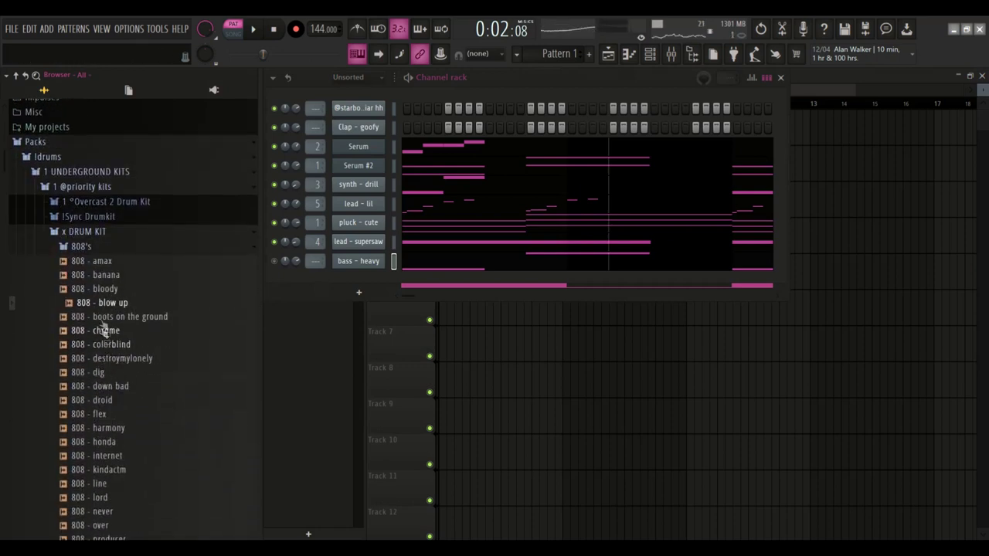
drag(345, 283, 360, 278)
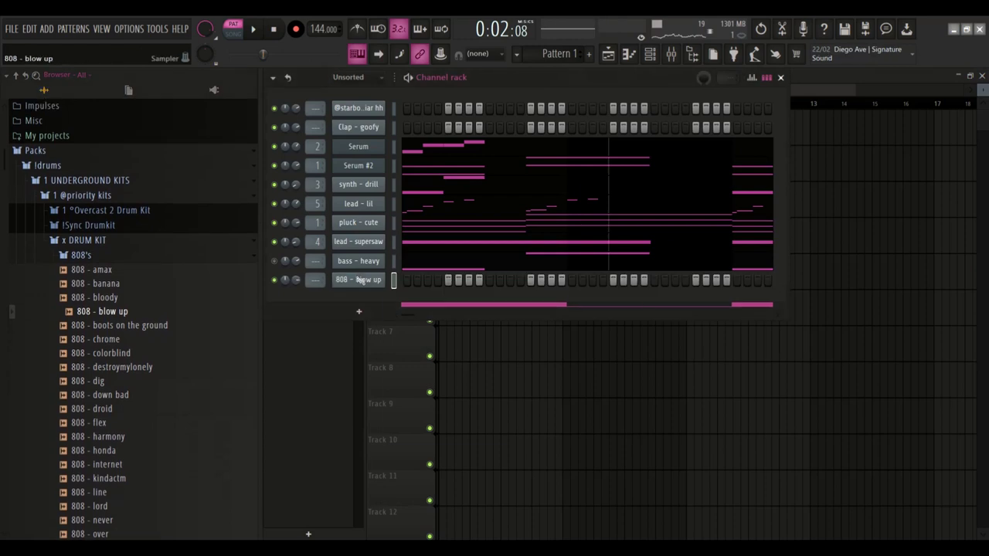
Open the 808 - blow up piano roll and place B4 notes on steps 1 and 7 of bar 1.
key(F7)
scroll(327, 287, down, 4)
click(315, 269)
click(303, 103)
scroll(313, 231, up, 3)
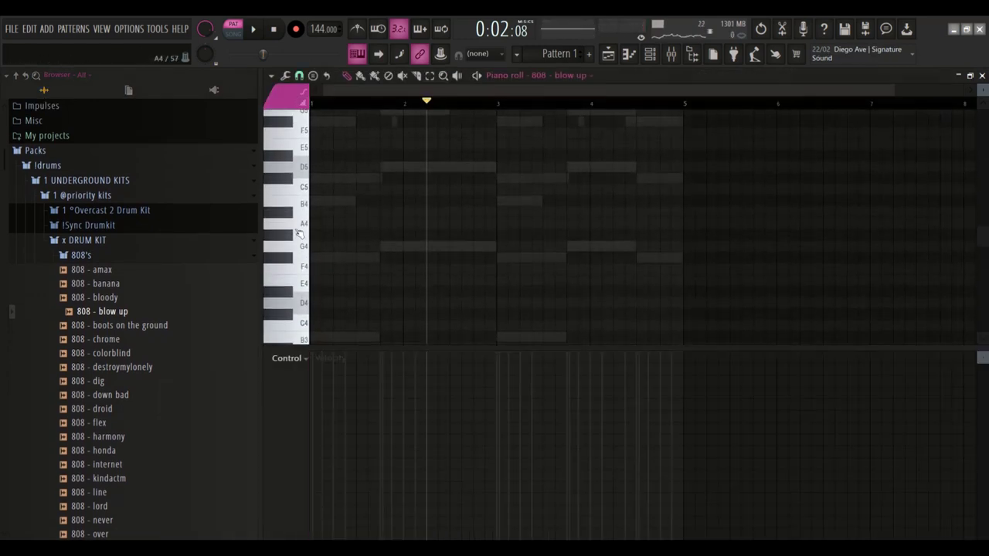
scroll(314, 253, up, 1)
click(314, 238)
click(365, 237)
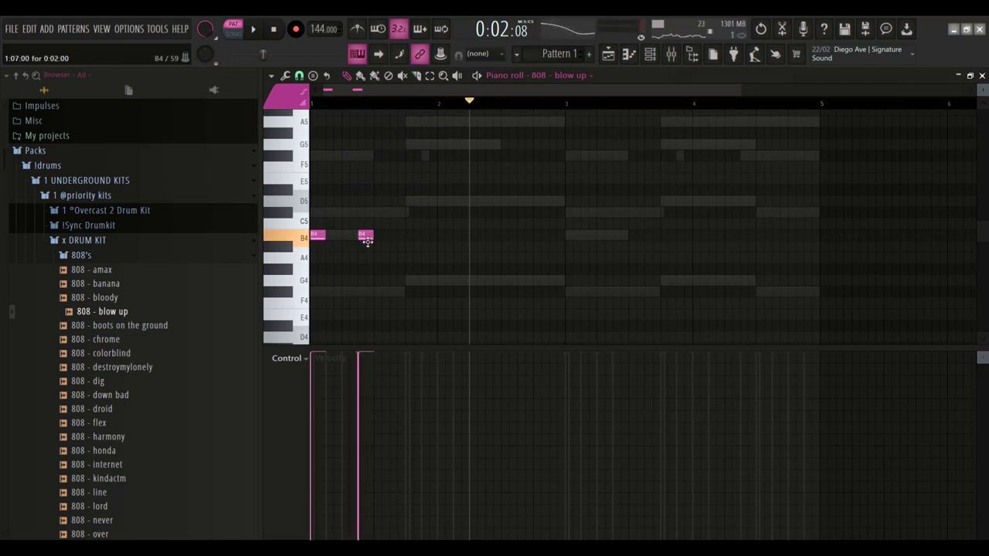
Add two G5 notes, repeat the B4 and G5 pairs from bar 3, finish with F#5 in bar 4, and make the notes legato.
click(420, 145)
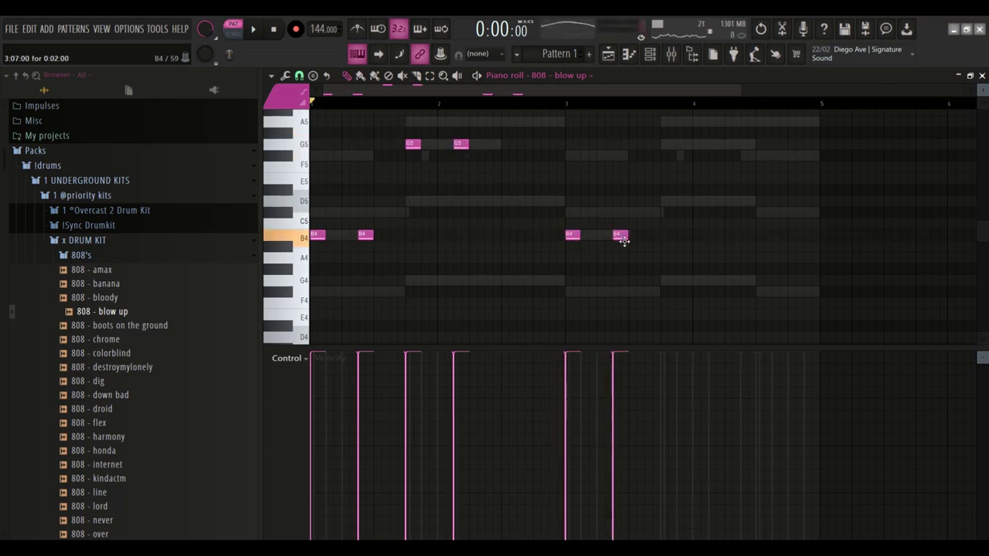
drag(664, 156, 677, 143)
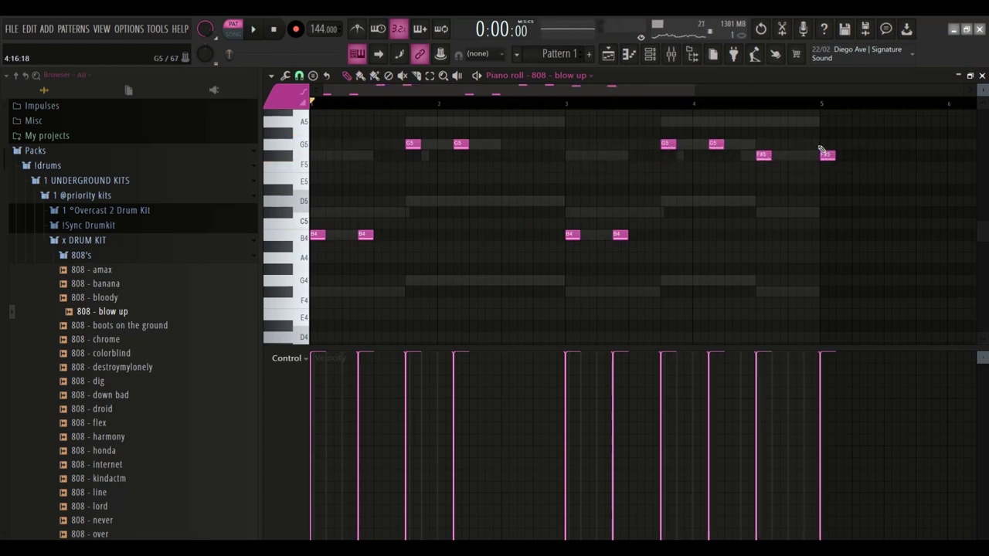
key(ctrl+l)
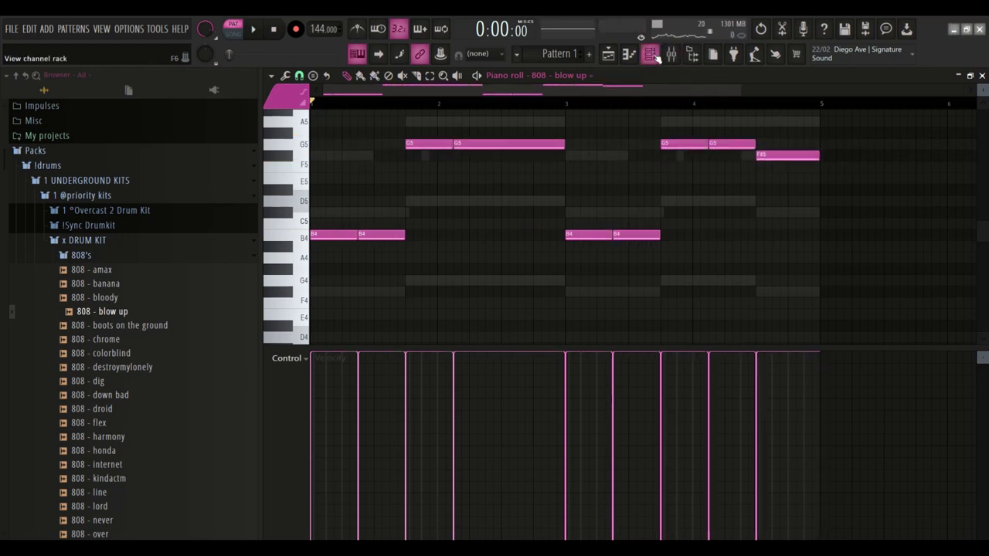
Enable the volume envelope on 808 - blow up, adjust its attack time, and audition it with the pattern.
click(656, 55)
click(344, 282)
click(394, 232)
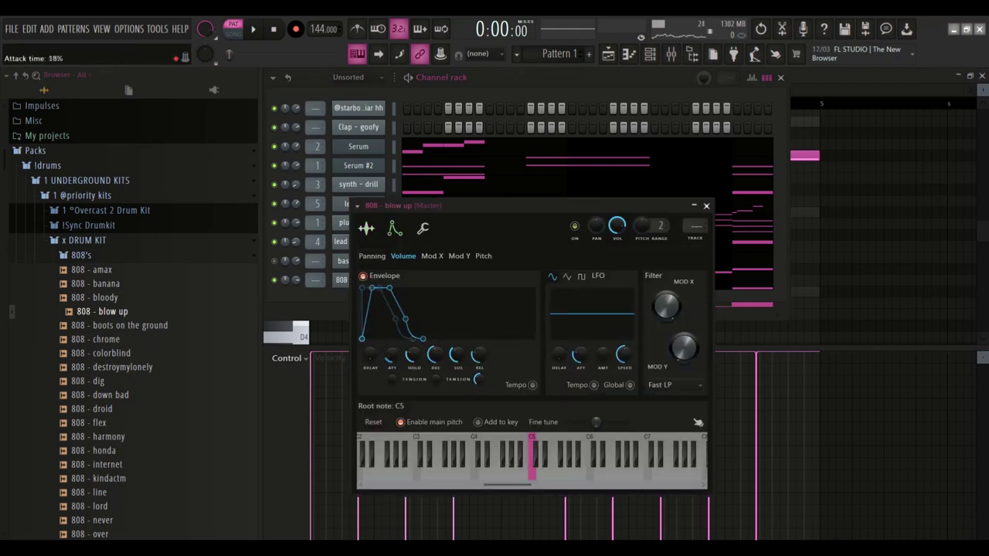
key(space)
click(694, 205)
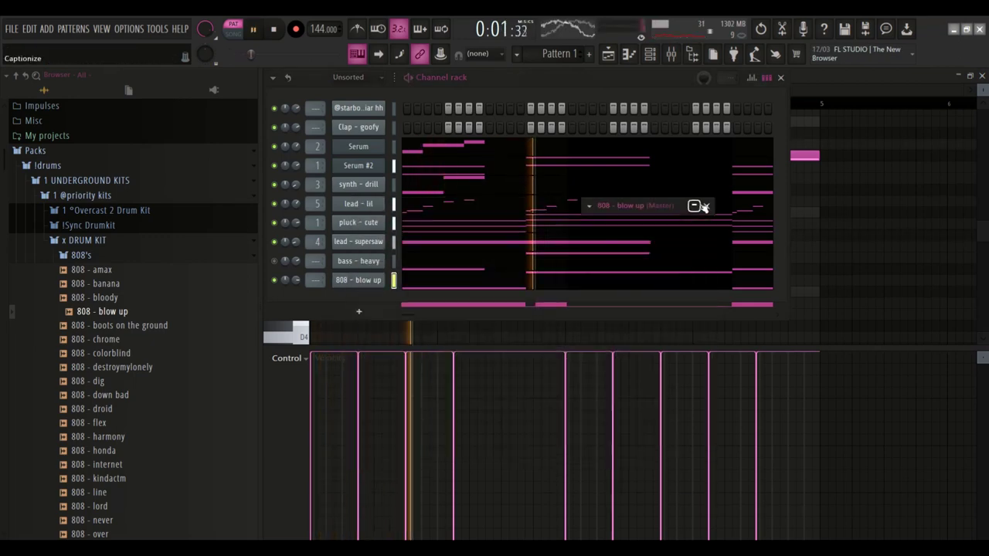
click(706, 205)
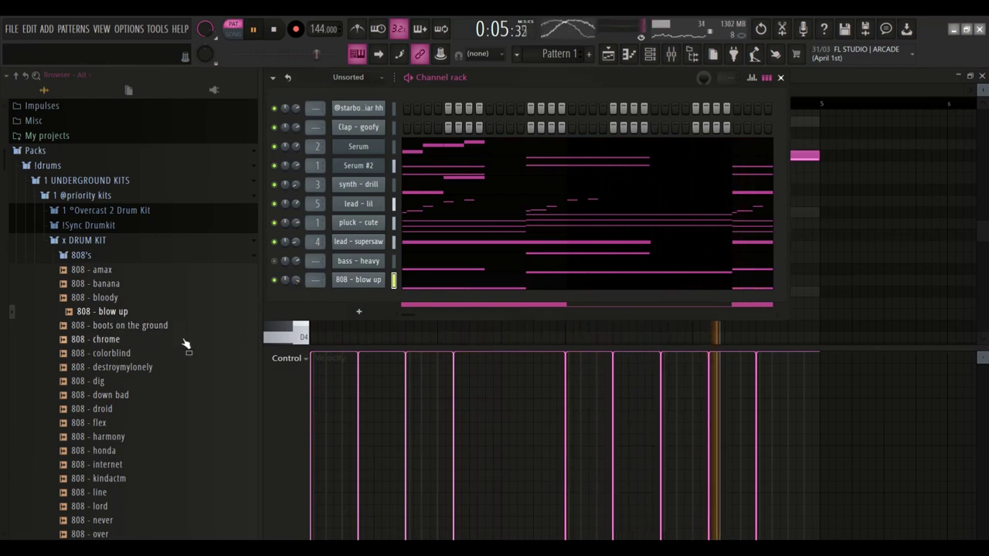
Replace the 808 - blow up sample with 808 - colorblind from the same folder.
click(100, 353)
scroll(132, 348, down, 2)
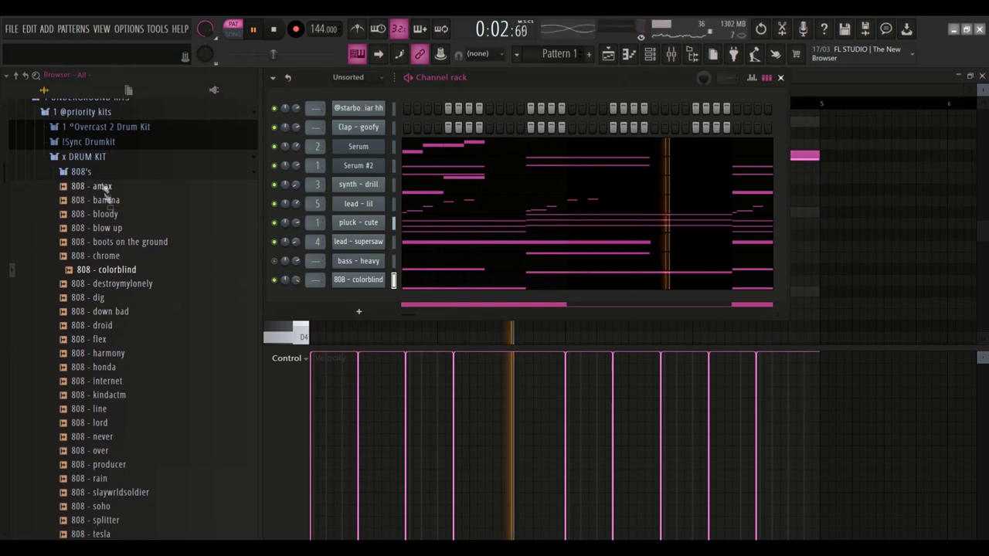
click(81, 172)
Add HH - front as a new channel with hits on steps 1, 2, 3, 5 and 7, and mute the melody channels.
click(85, 232)
drag(96, 287, 413, 297)
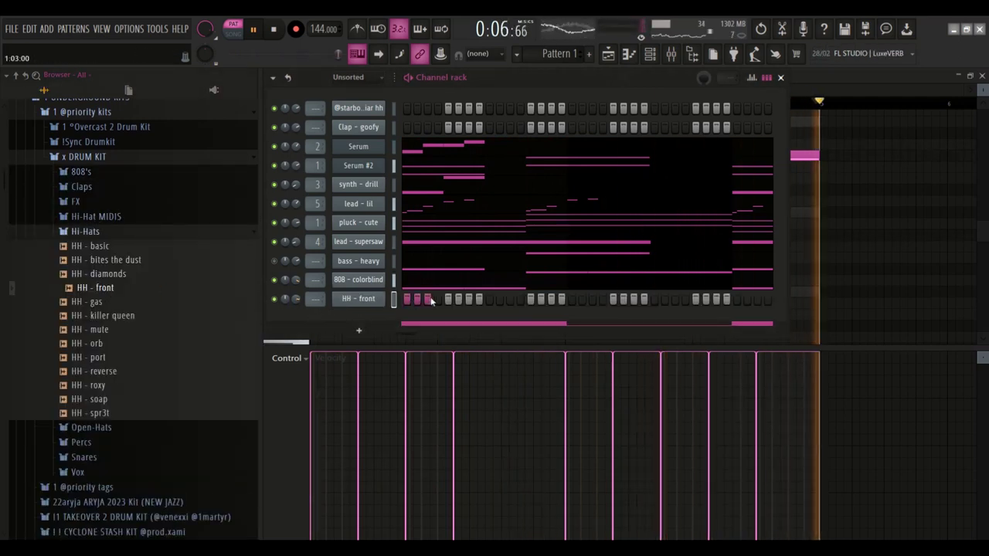
key(space)
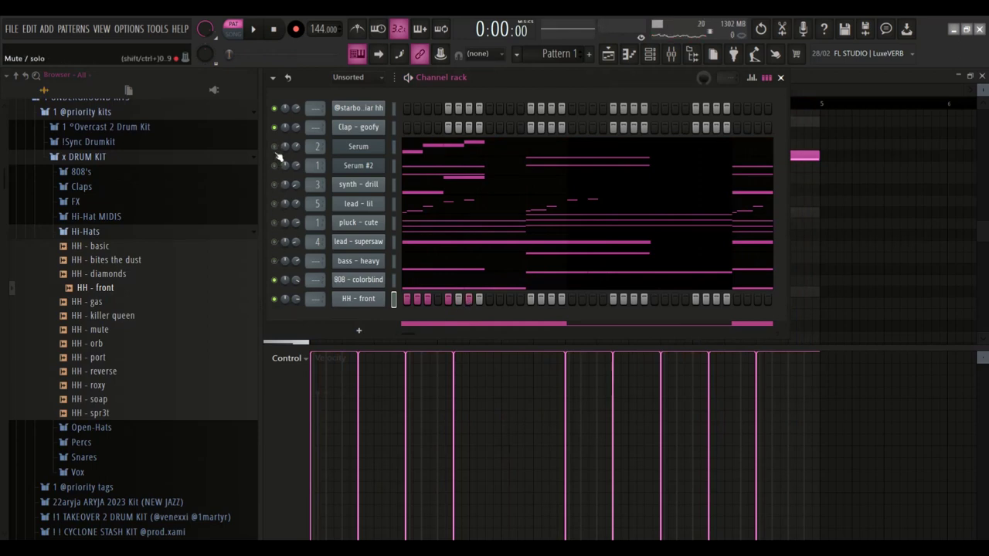
Unmute Serum #2 and extend HH - front with hits on steps 13–15, 17, 19, 23, 25–27 and 31.
click(530, 299)
click(541, 300)
click(552, 300)
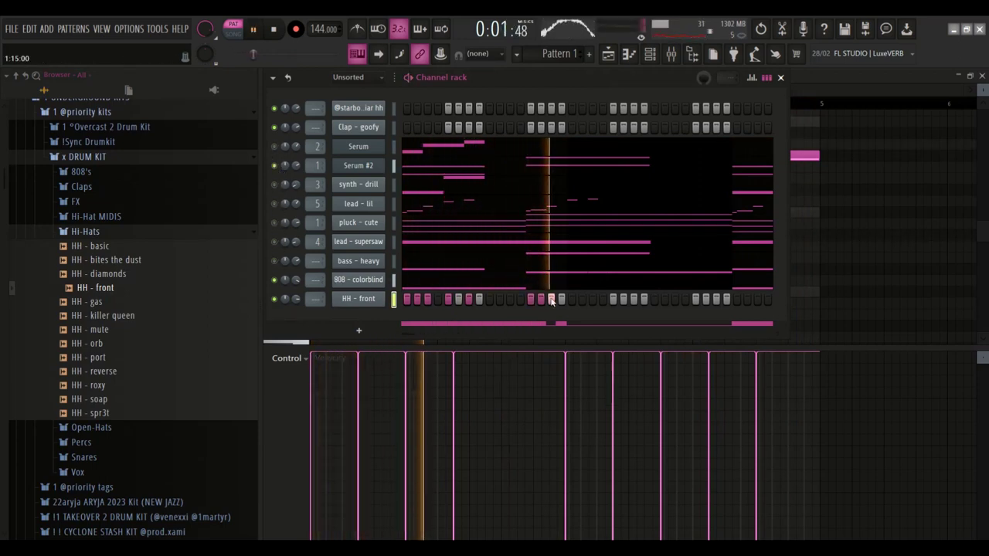
key(space)
click(582, 299)
click(583, 300)
click(572, 300)
click(602, 300)
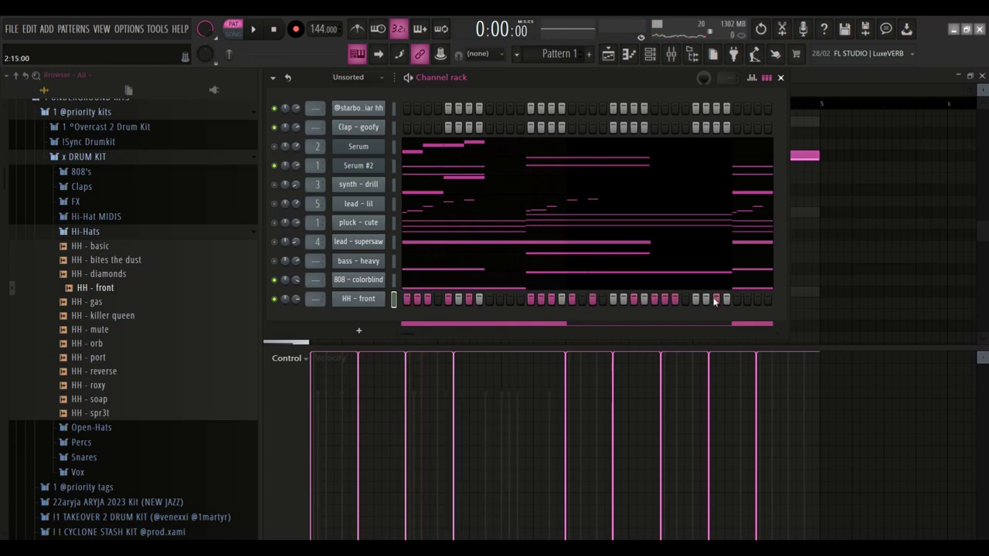
key(space)
Open HH - front in the piano roll and duplicate its first two bars into bars 3 and 4.
right_click(377, 299)
click(408, 298)
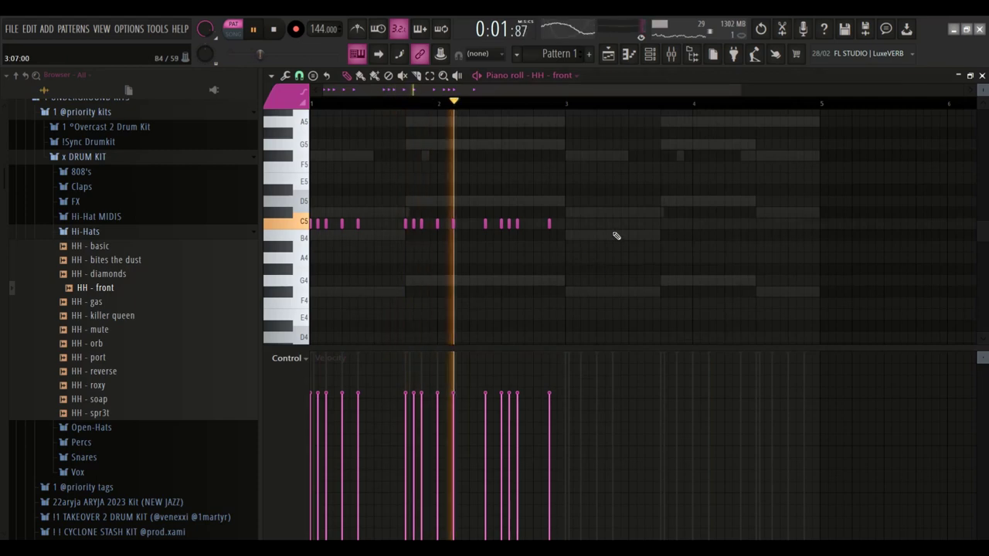
key(space)
drag(571, 106, 312, 106)
key(ctrl+b)
Audition Clap - pantera from the Claps folder and move the existing Clap - goofy channel below HH - front.
click(649, 54)
click(73, 191)
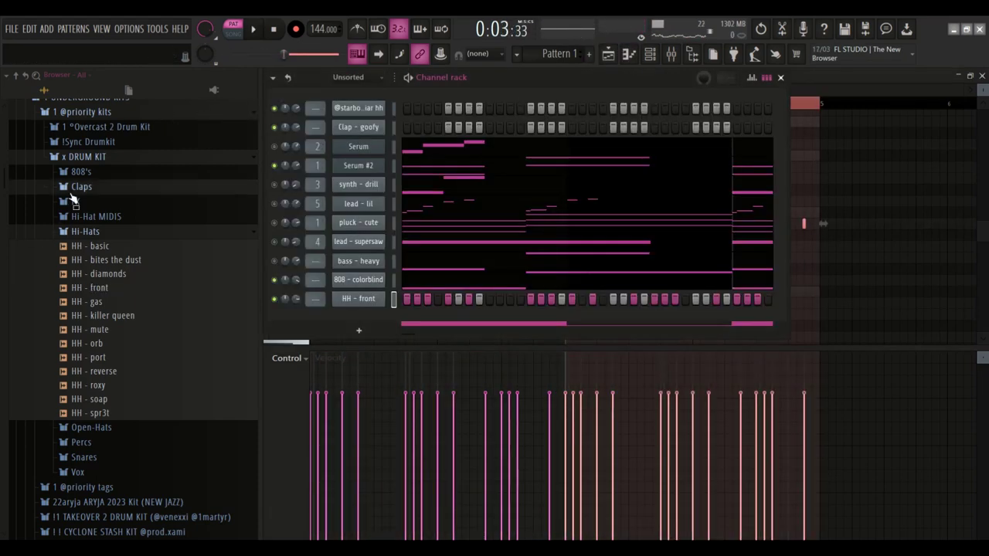
click(100, 285)
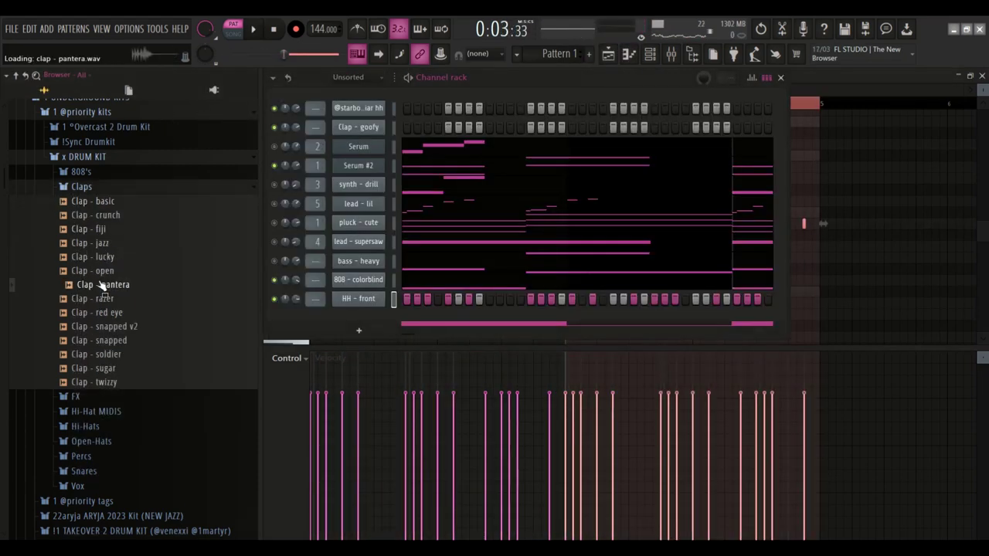
click(382, 128)
drag(376, 129, 357, 305)
Place B4 claps in the Clap - goofy piano roll on bar 1 steps 9 and 15 and bar 2 step 9, repeating them in bars 3–4.
right_click(359, 302)
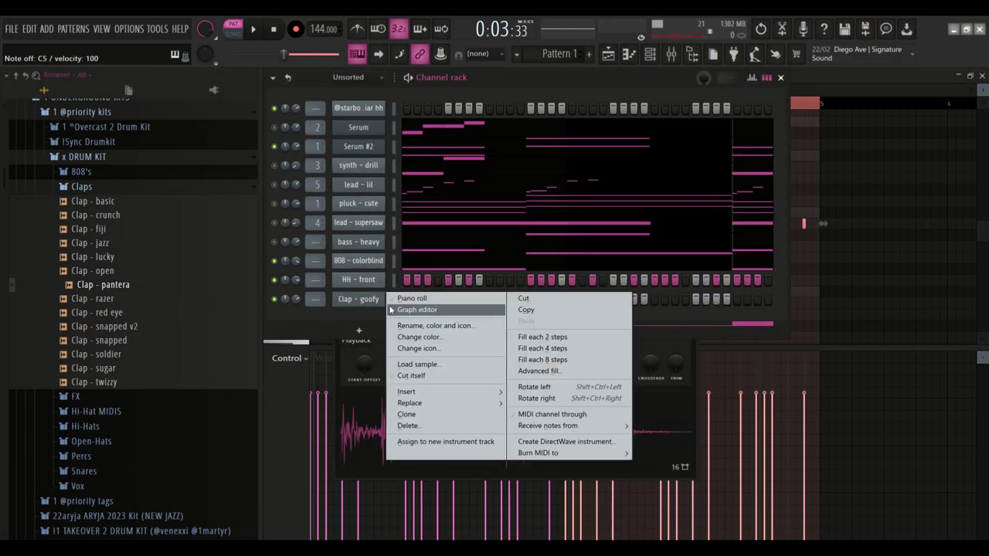
click(397, 298)
drag(335, 239, 374, 237)
key(space)
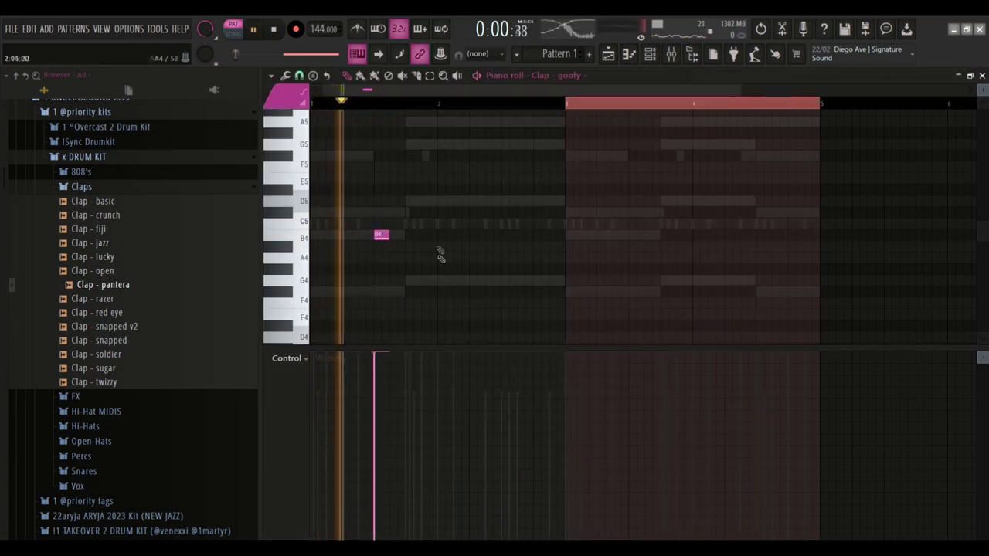
click(427, 235)
click(507, 234)
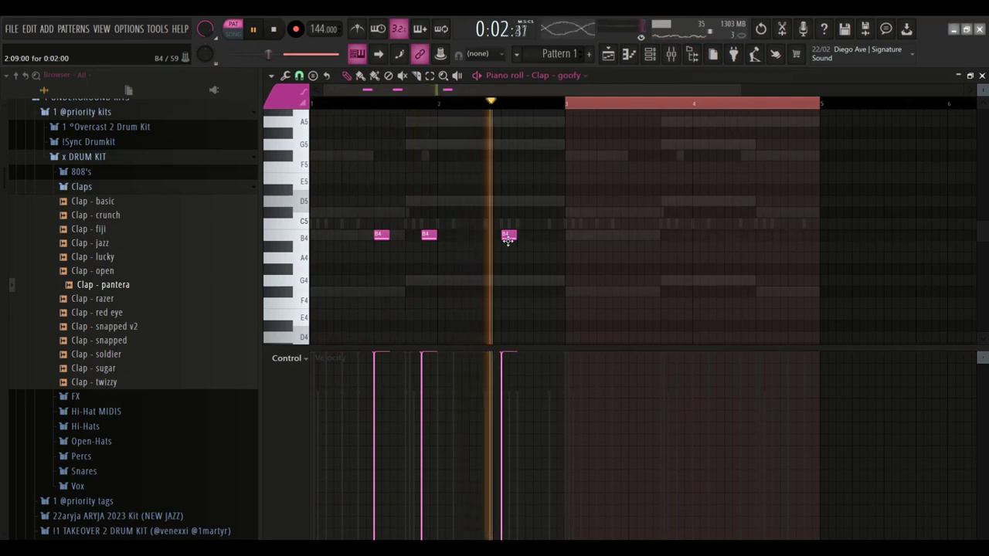
click(635, 237)
click(683, 236)
click(763, 236)
Lower the velocity of the second and fifth Clap - goofy notes slightly.
click(680, 379)
click(424, 378)
click(499, 293)
right_click(499, 294)
Add OH - mars from the Open-Hats folder as a new channel with a hit on step 1.
click(649, 54)
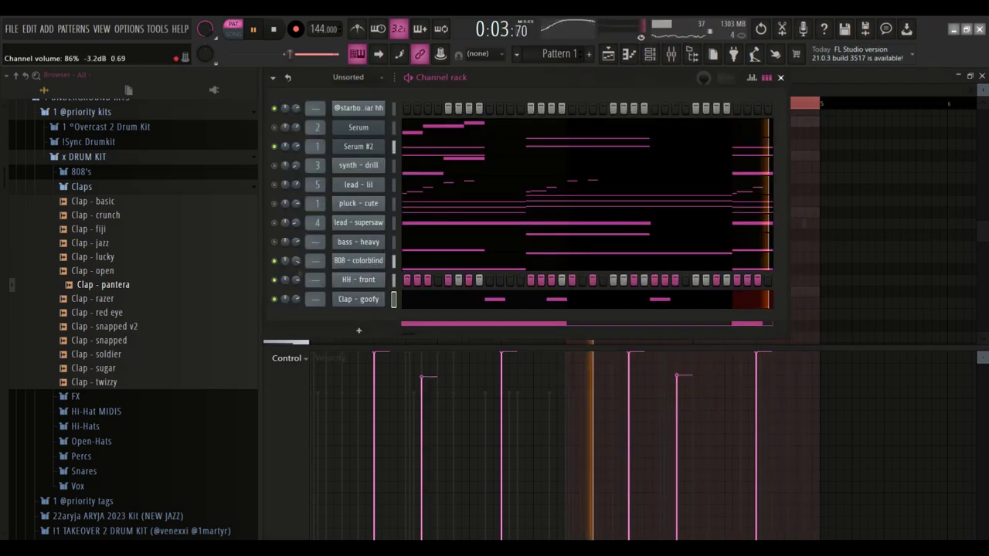
click(82, 187)
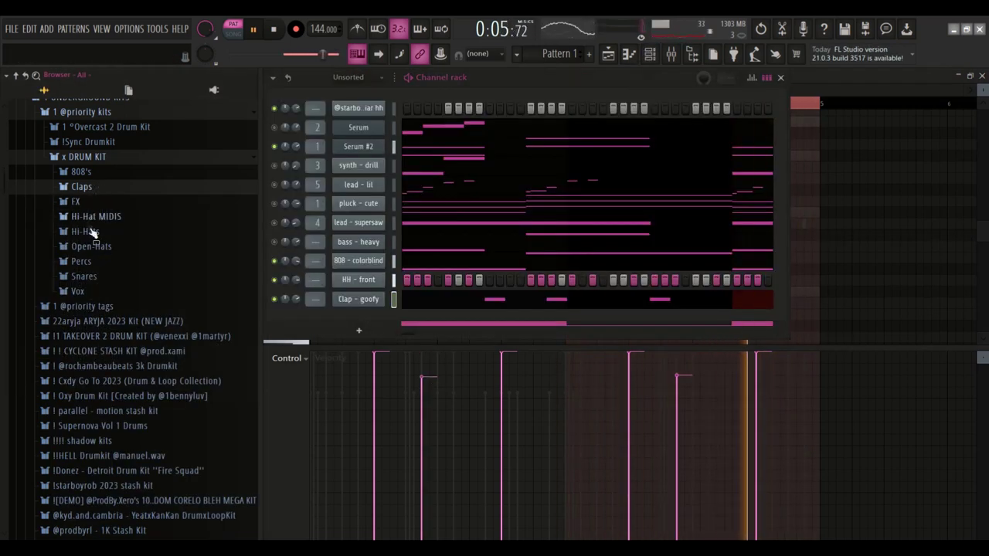
click(91, 246)
click(101, 302)
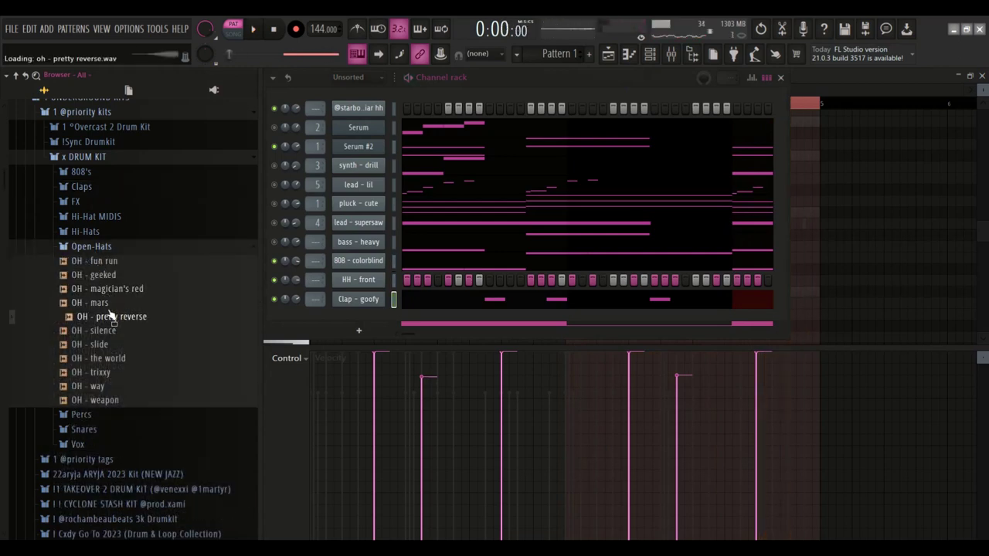
drag(406, 321, 409, 320)
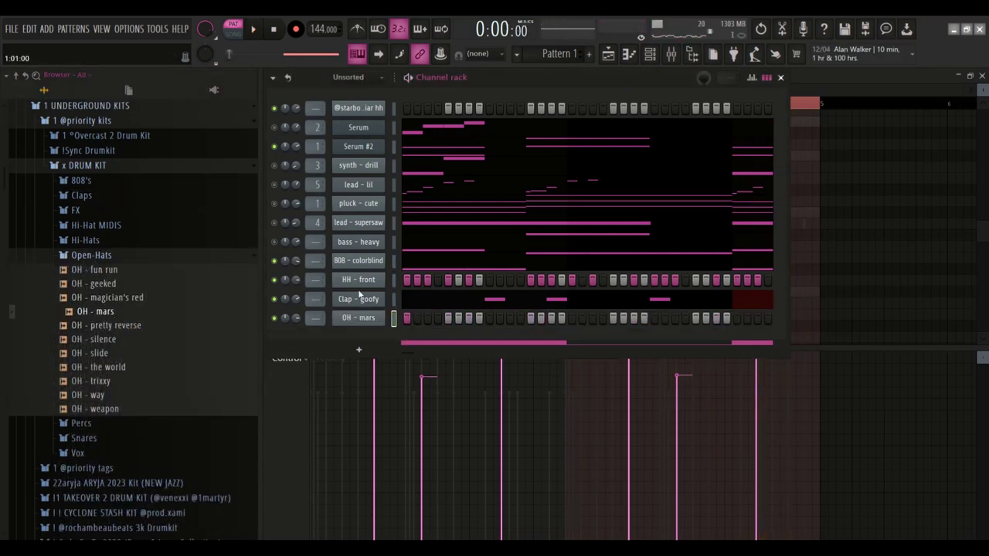
Clear the time selection and add C5 notes to OH - mars at bar 1 step 13, bar 3 step 1 and bar 3 step 13.
double_click(804, 103)
key(space)
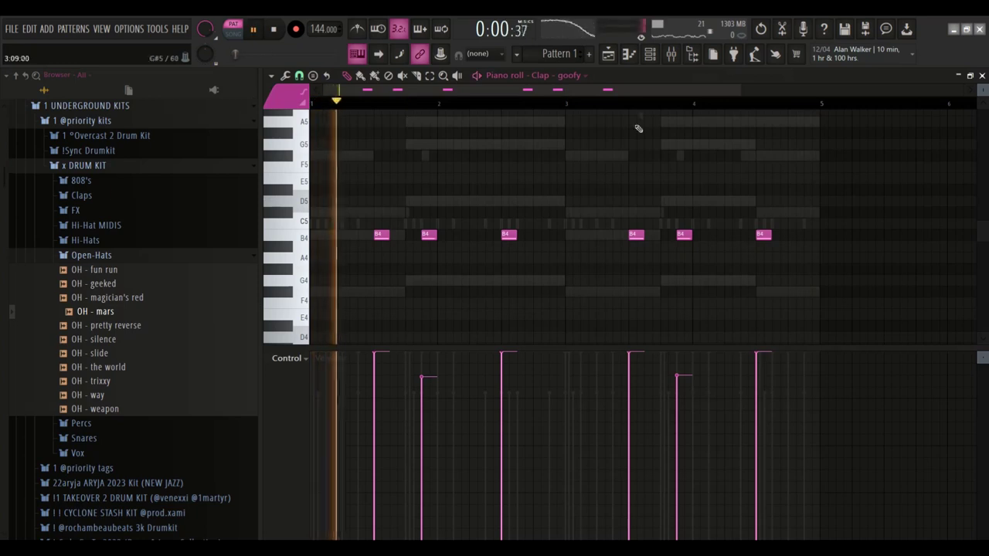
click(578, 77)
click(576, 244)
click(411, 224)
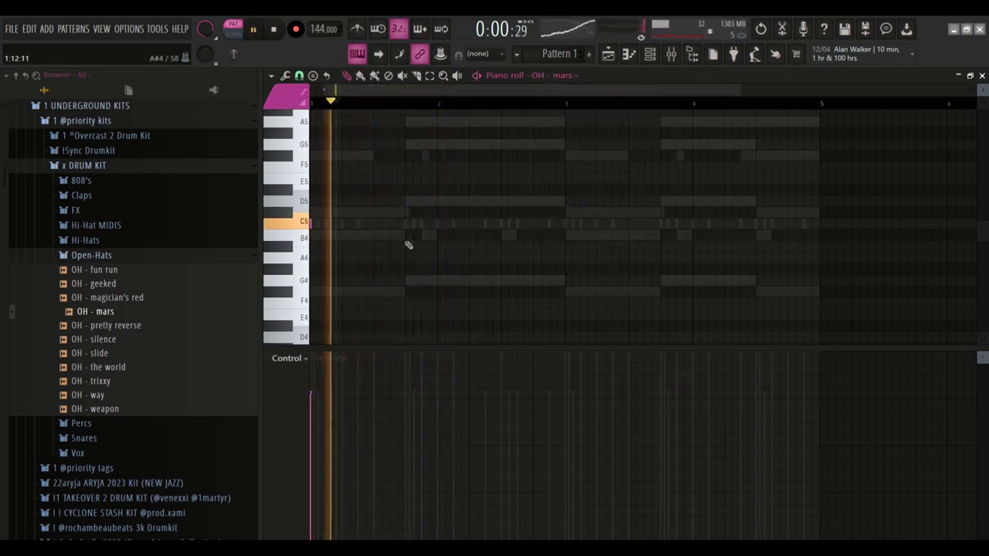
click(570, 224)
click(666, 225)
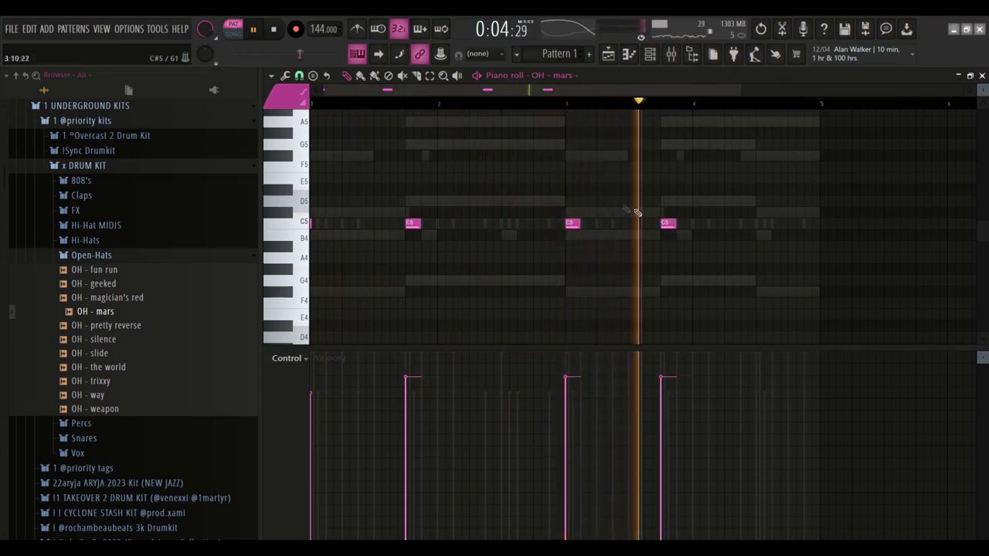
Replace the short first OH - mars hit with a longer C5 note and lower the velocities of the other three notes.
right_click(312, 225)
click(313, 224)
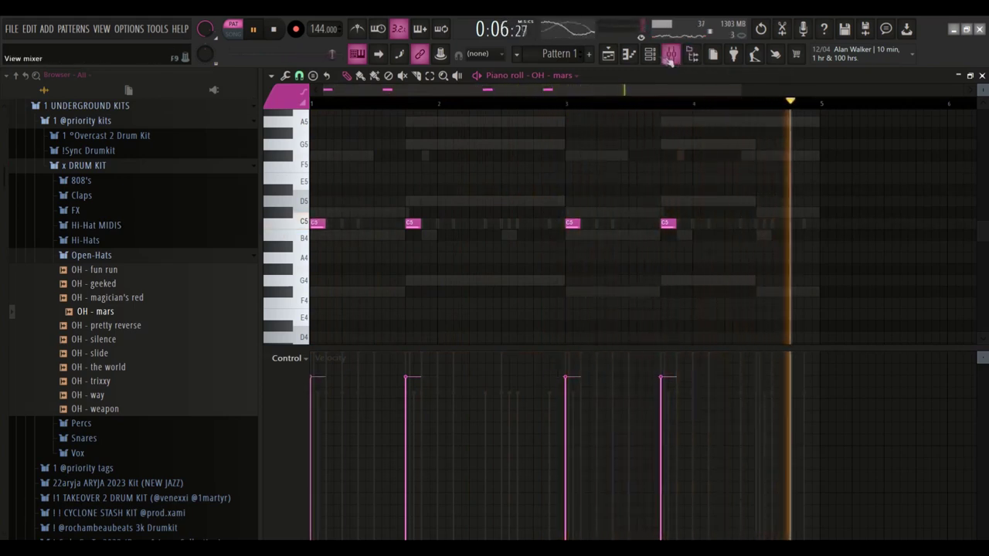
drag(379, 298, 695, 224)
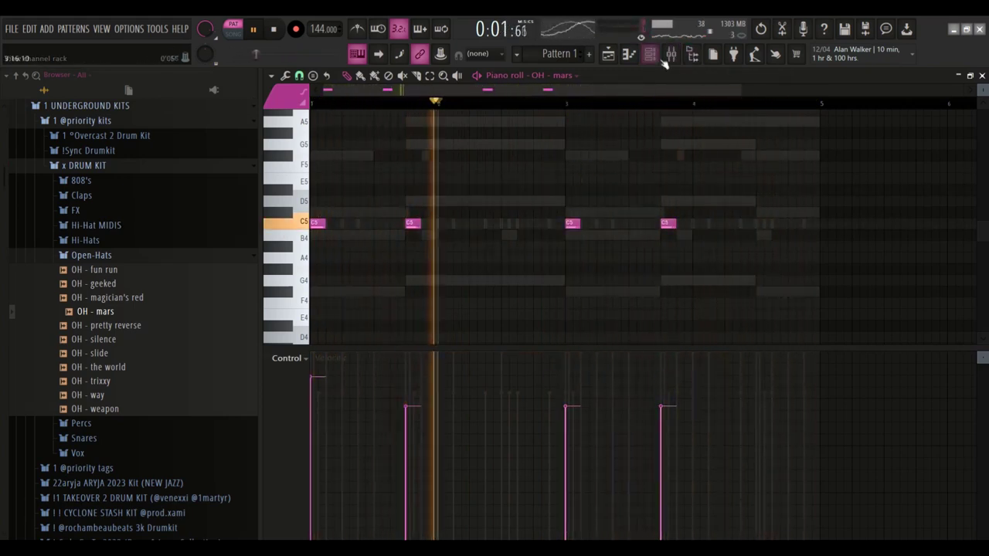
Replace the HH - front sample with HH - killer queen from the Hi-Hats folder and audition it in the pattern.
key(F6)
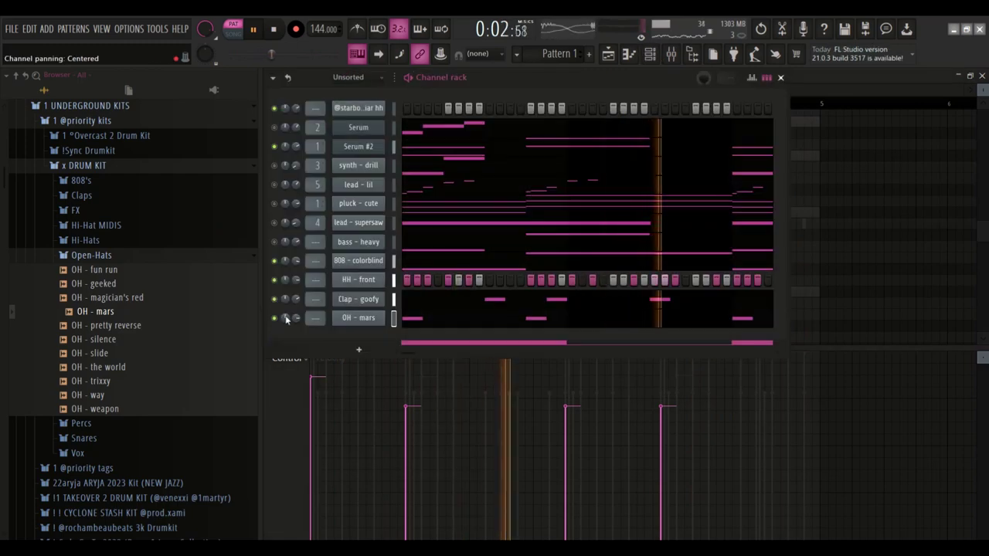
click(84, 240)
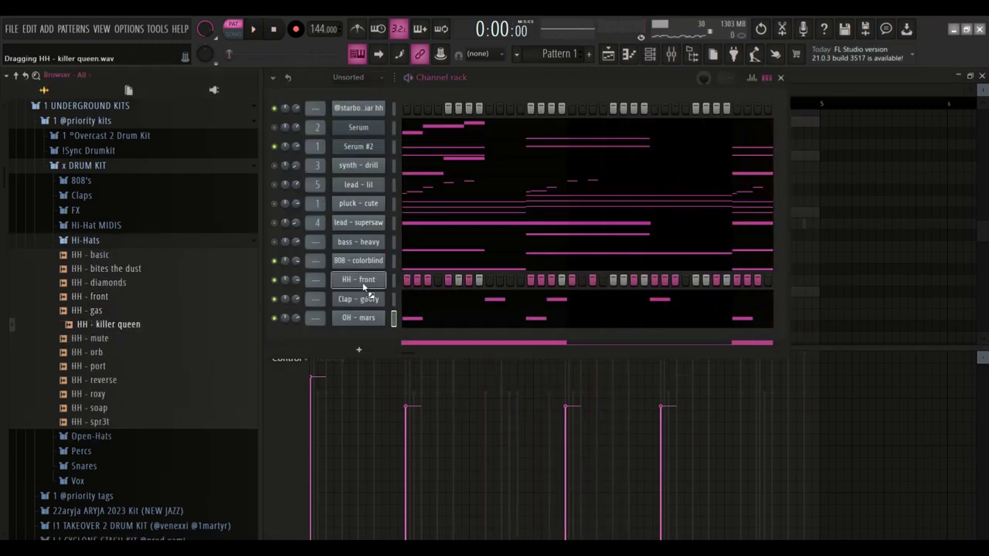
drag(367, 287, 367, 286)
drag(593, 397, 593, 437)
key(space)
Set the channel volumes of OH - mars to 63% and HH - killer queen to 89%, and unmute the melody channels.
click(723, 223)
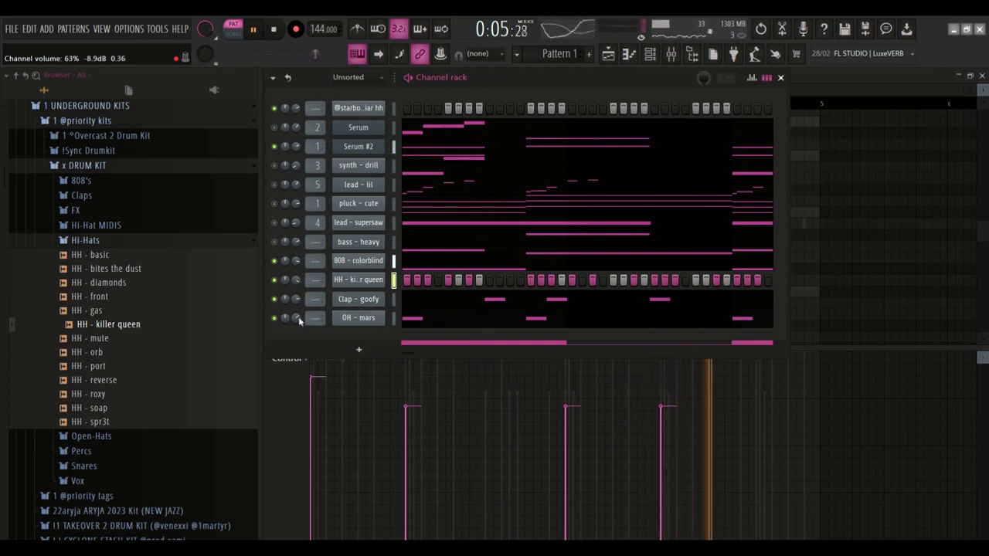
drag(296, 284, 296, 295)
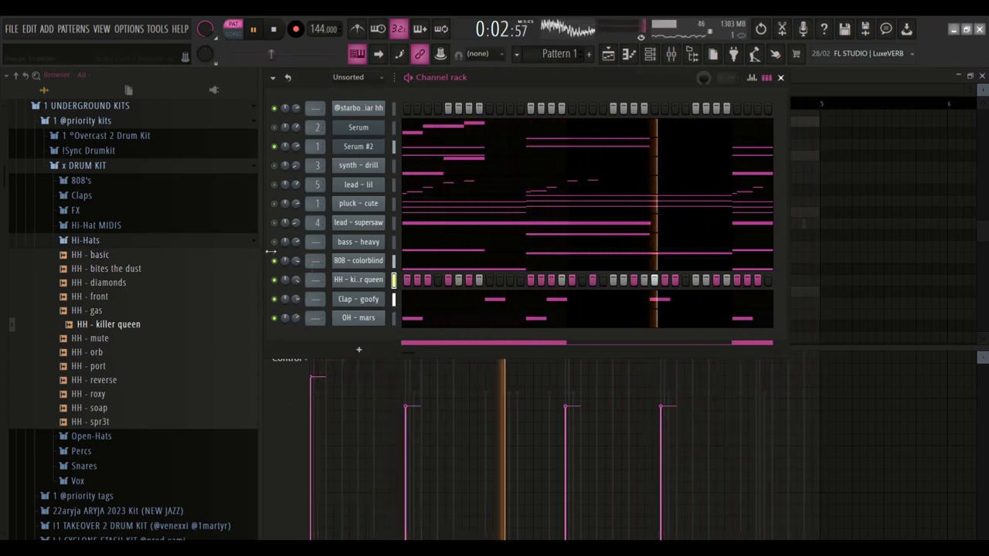
key(space)
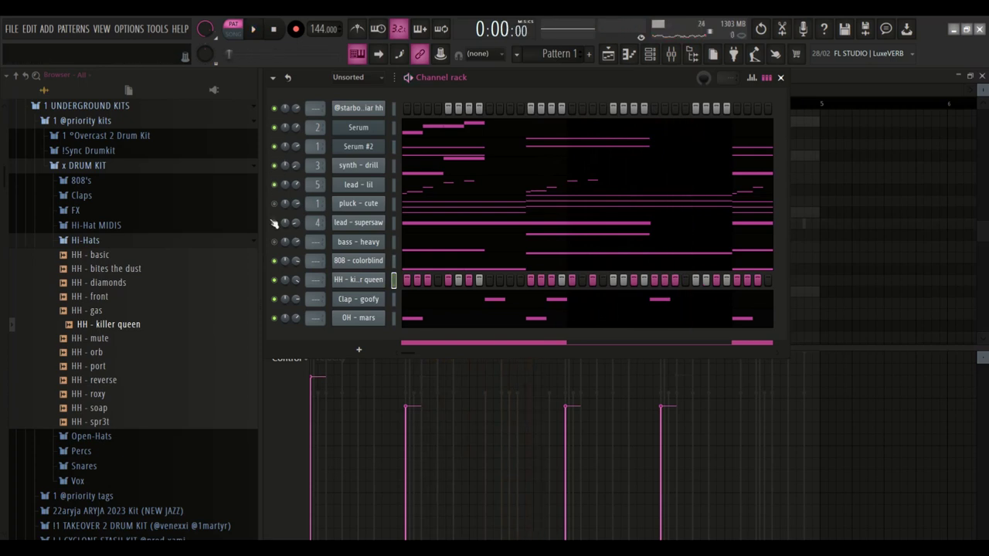
key(space)
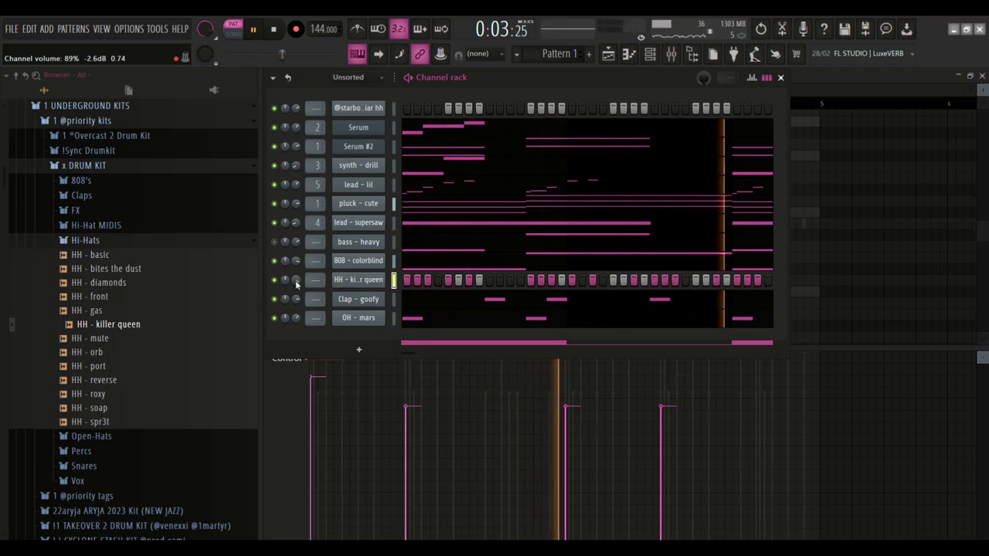
In the Playlist, split Pattern 1 into a separate pattern for each channel.
click(608, 56)
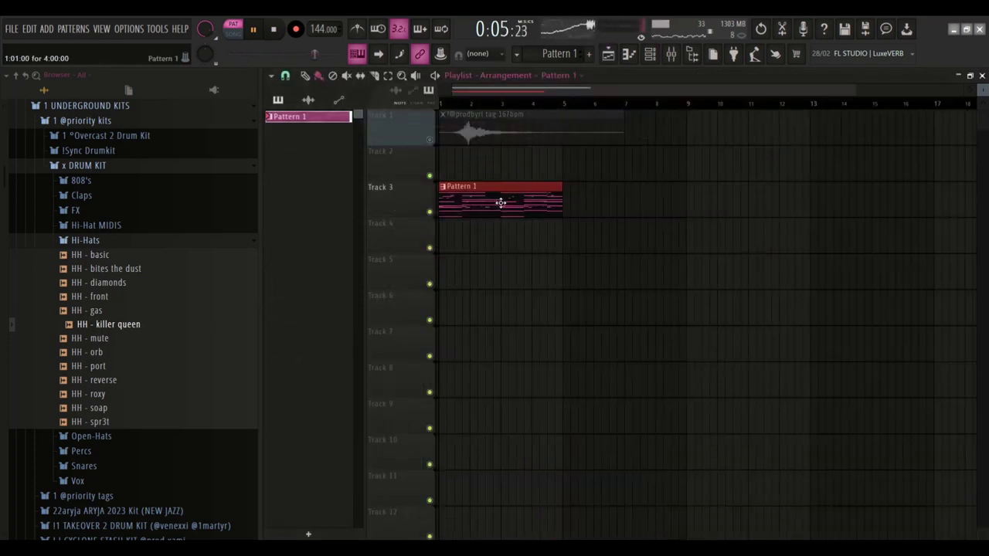
right_click(324, 127)
click(351, 310)
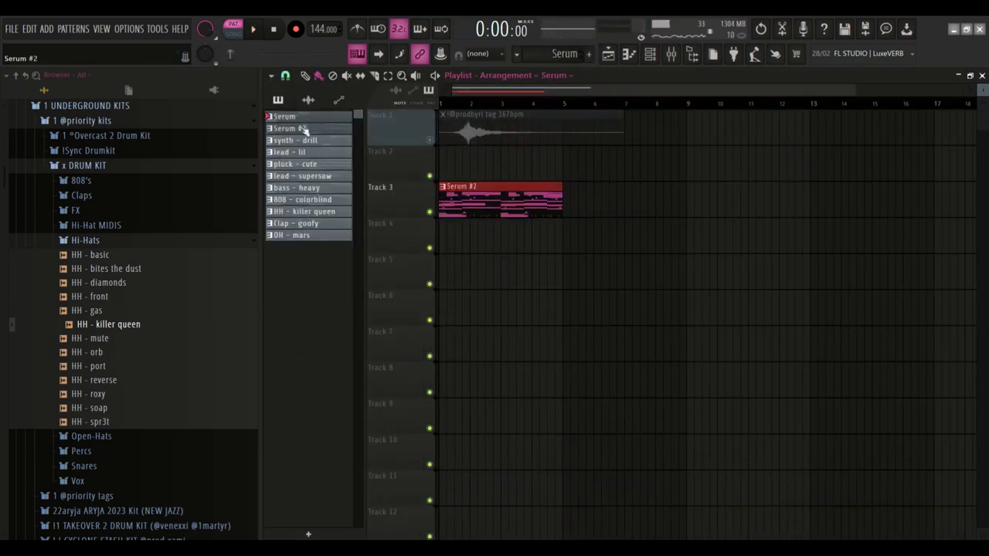
Place all the split patterns at bar 1 on Tracks 4 to 14 and delete the combined clip from Track 3.
shift+click(308, 235)
drag(307, 235, 411, 223)
right_click(554, 208)
scroll(553, 228, down, 1)
Duplicate the clips on Tracks 4 to 14 once so the copies start at bar 5.
drag(529, 202, 419, 538)
key(ctrl+b)
drag(555, 105, 551, 116)
key(l)
key(ctrl+d)
scroll(672, 200, down, 1)
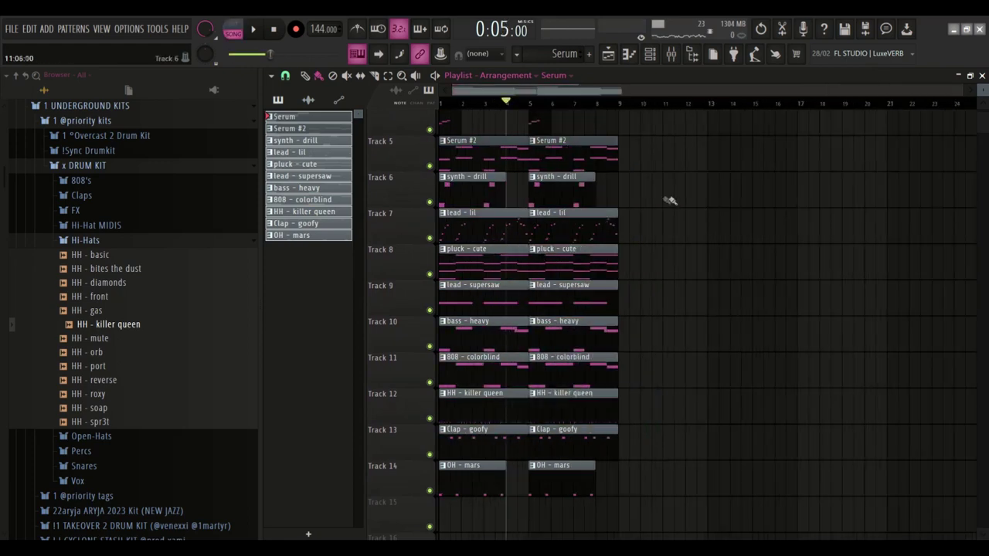
Select the eight-bar block of clips on Tracks 4 to 14 and duplicate it four times, filling bars 1 to 40.
key(ctrl+a)
scroll(665, 217, up, 3)
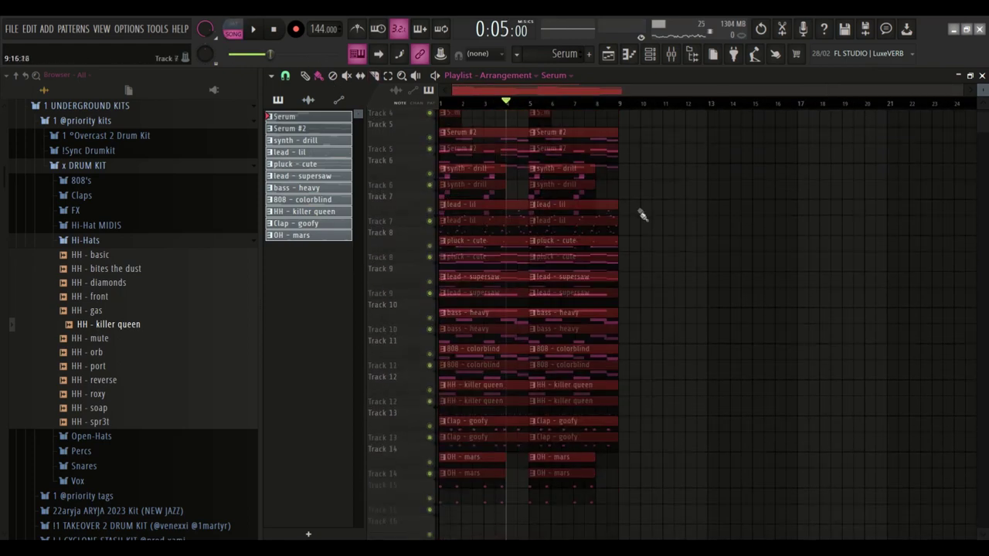
ctrl+shift+click(473, 141)
scroll(716, 273, down, 3)
key(ctrl+b)
key(ctrl+b)
key(ctrl+b)
key(ctrl+b)
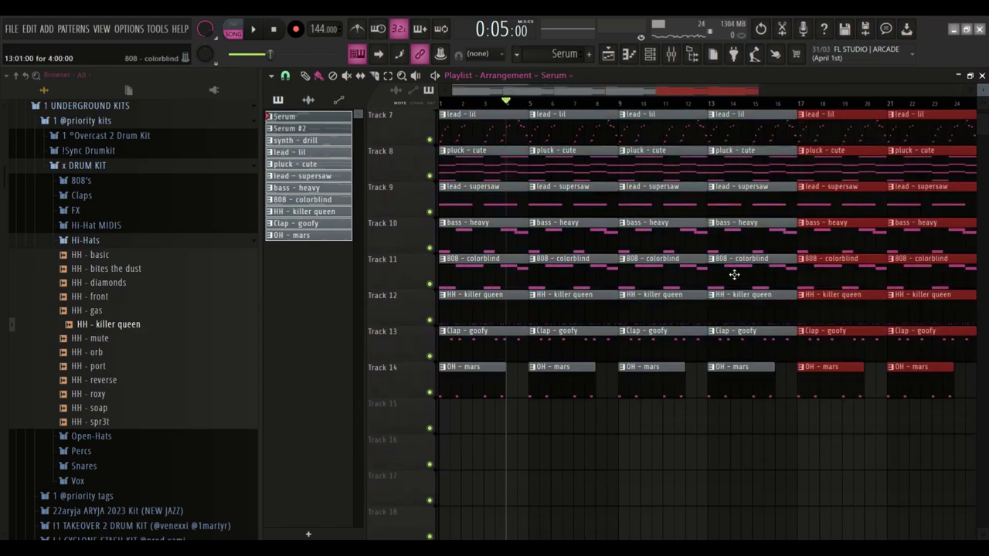
scroll(700, 273, down, 3)
scroll(445, 285, up, 3)
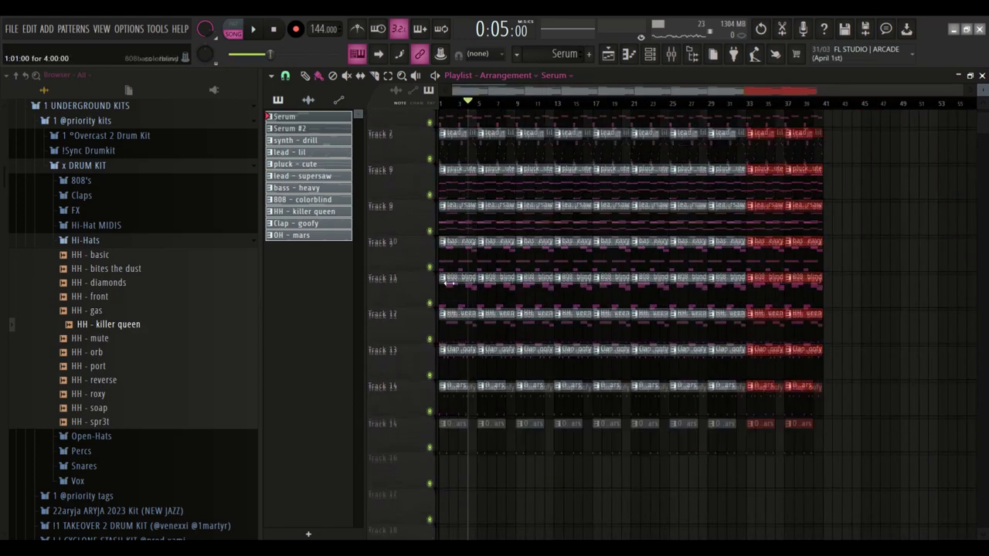
Delete the 808, hi-hat, clap and open-hat clips from bars 1 to 8 on Tracks 11 to 14.
scroll(439, 320, up, 3)
drag(446, 343, 507, 516)
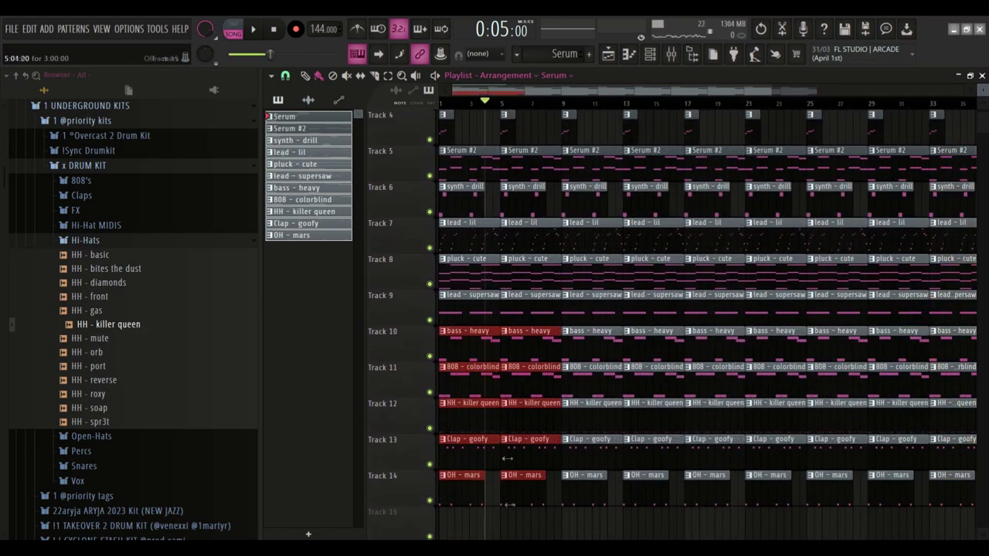
key(Delete)
scroll(681, 377, down, 2)
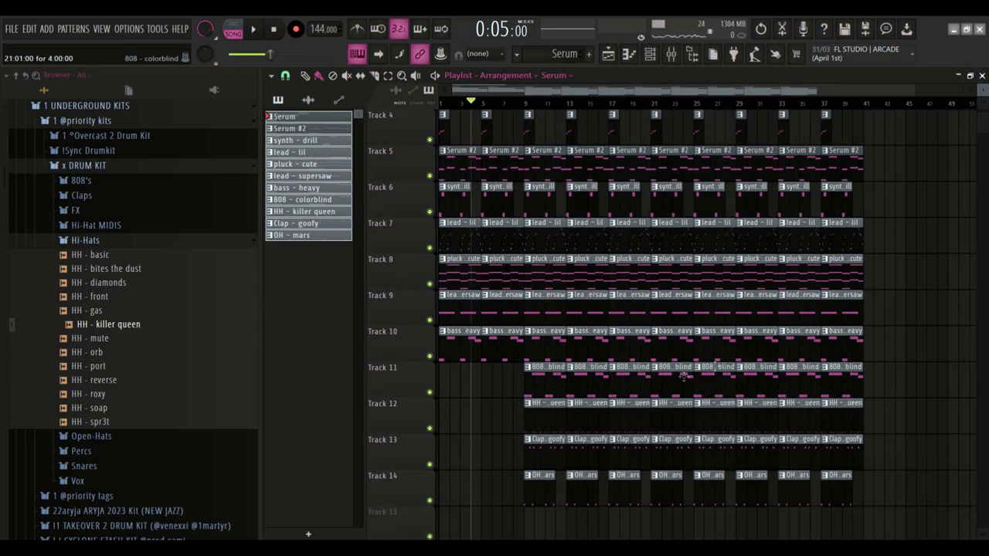
Delete the synth - drill clips from bar 25 to the end and the lead - lil clips at bars 25 and 29.
scroll(694, 271, up, 3)
scroll(672, 268, up, 2)
scroll(726, 260, down, 2)
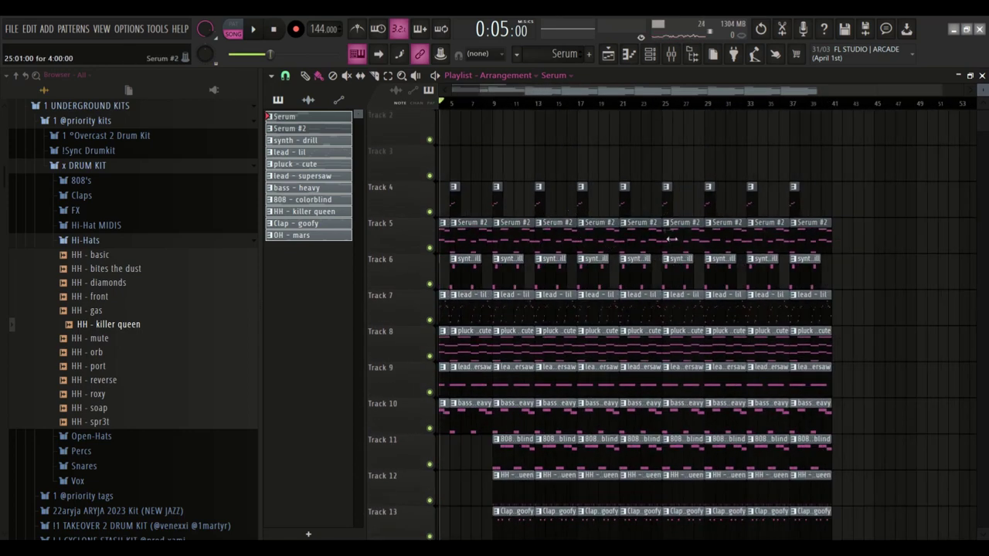
scroll(709, 267, up, 2)
right_click(665, 288)
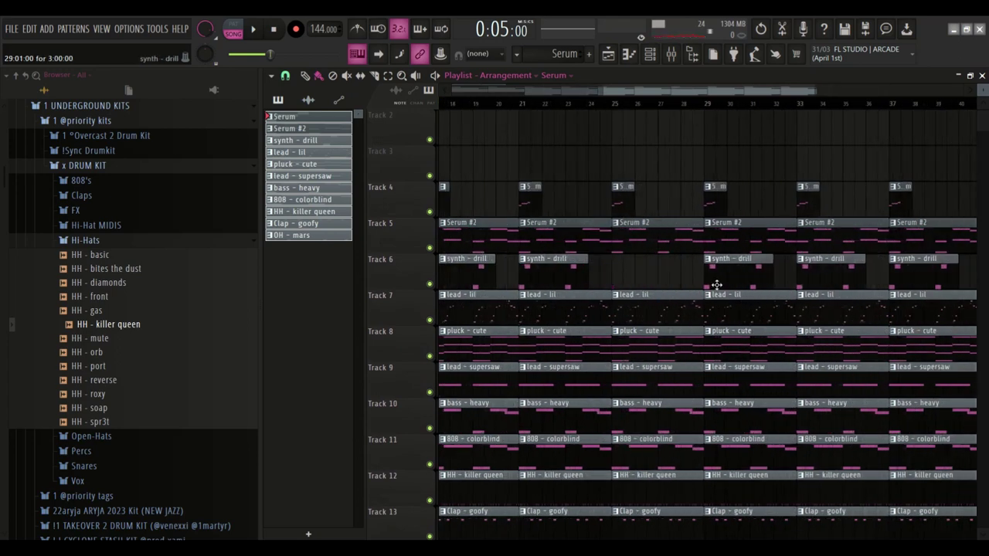
right_click(715, 285)
right_click(743, 319)
right_click(691, 311)
right_click(833, 286)
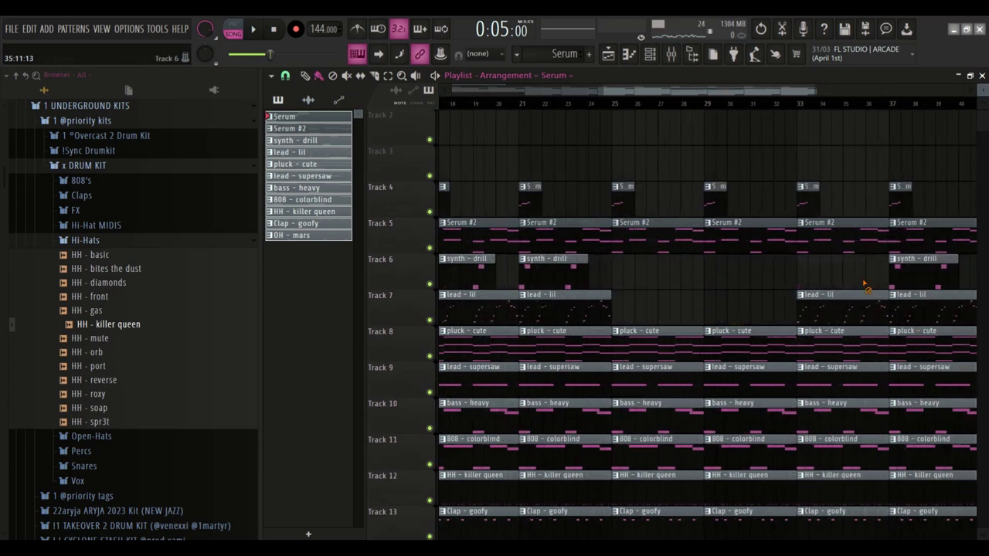
right_click(919, 283)
Play the arrangement from the start in song mode to check the intro and the drum entry at bar 9.
scroll(701, 249, down, 2)
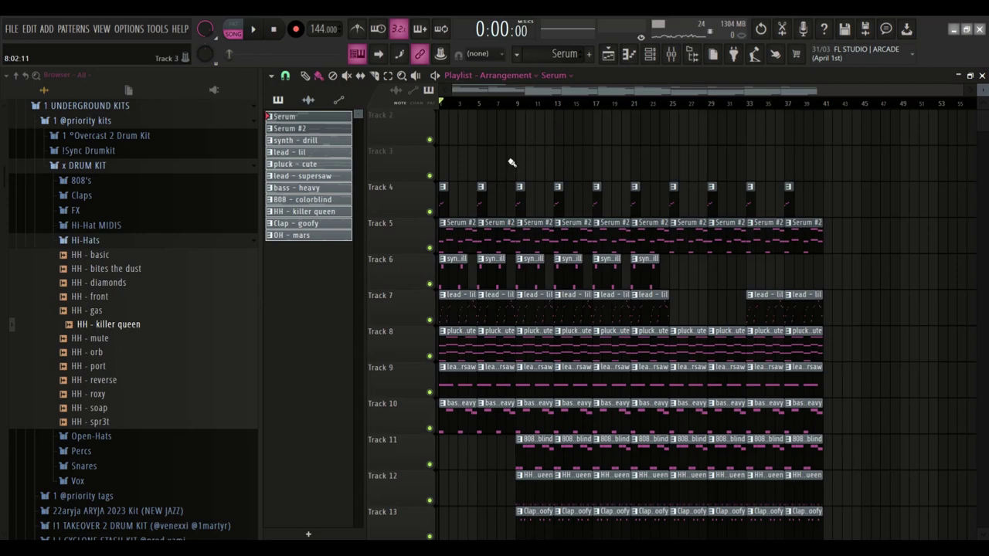
scroll(511, 162, down, 3)
scroll(913, 198, up, 2)
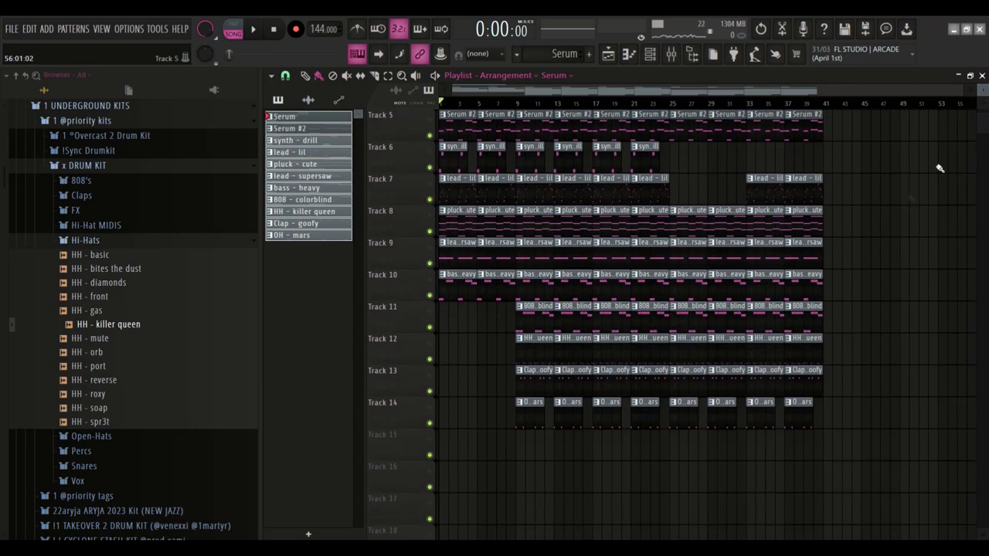
key(space)
key(space)
key(F6)
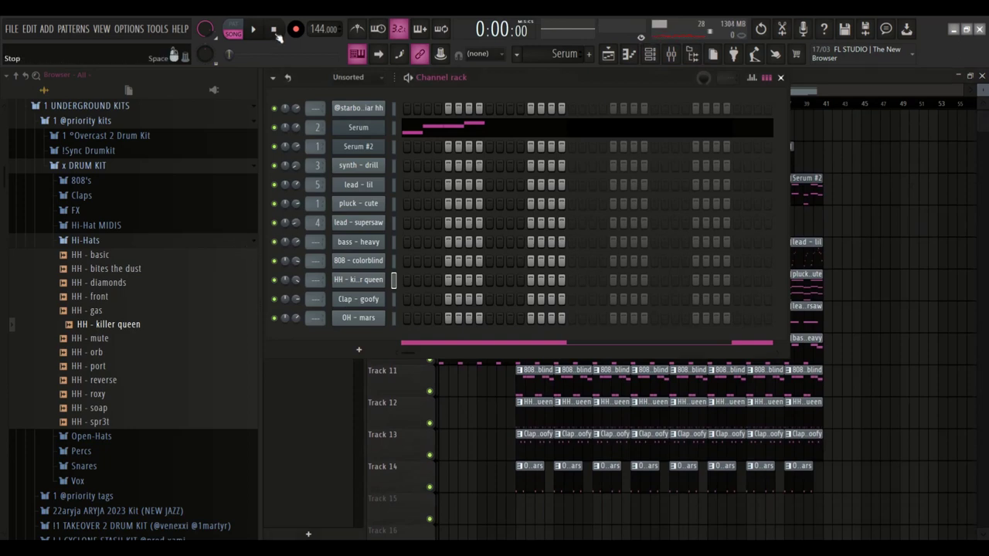
key(F6)
key(space)
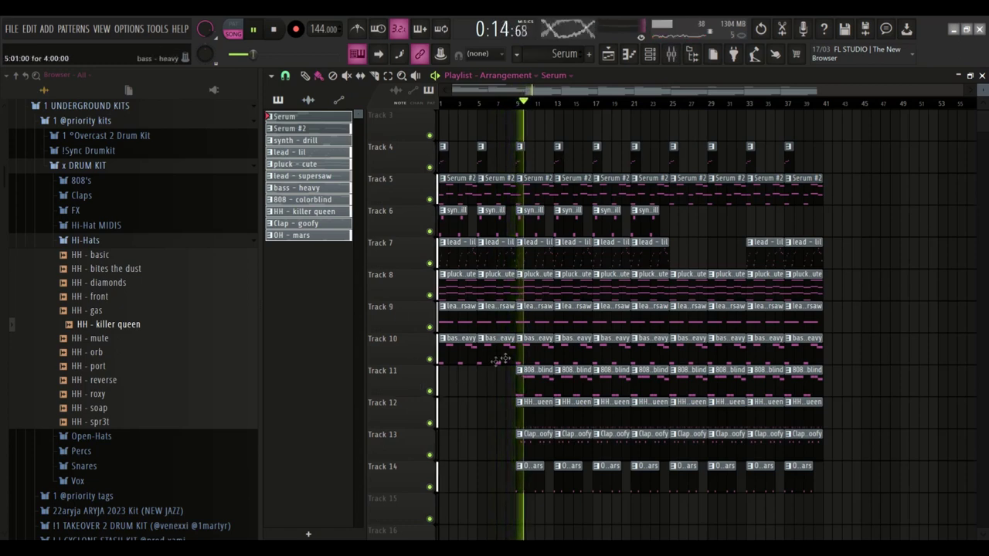
Delete the bass - heavy clips on Track 10 from bar 9 to the end of the arrangement.
right_click(534, 357)
right_click(570, 362)
right_click(599, 357)
right_click(641, 352)
right_click(684, 348)
right_click(722, 347)
right_click(761, 347)
right_click(793, 348)
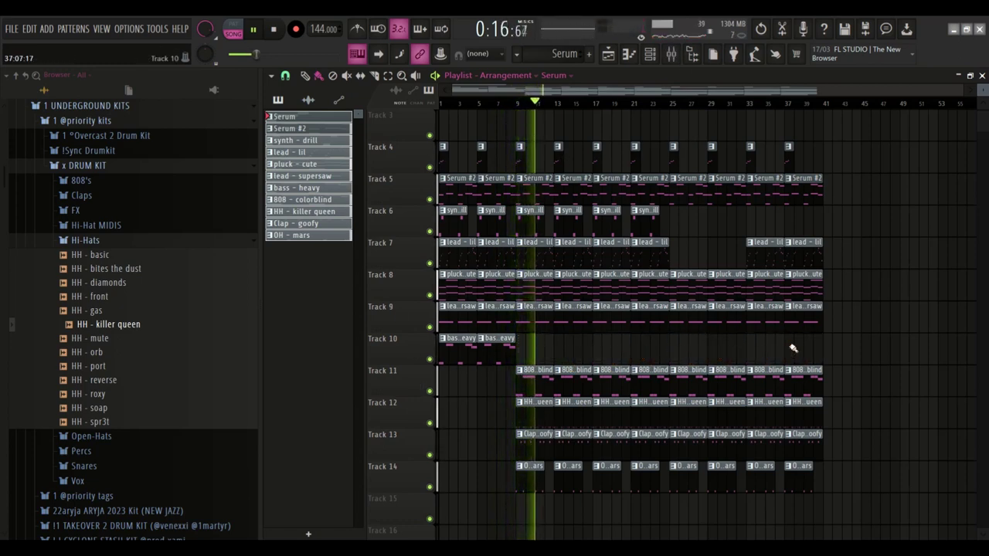
right_click(782, 357)
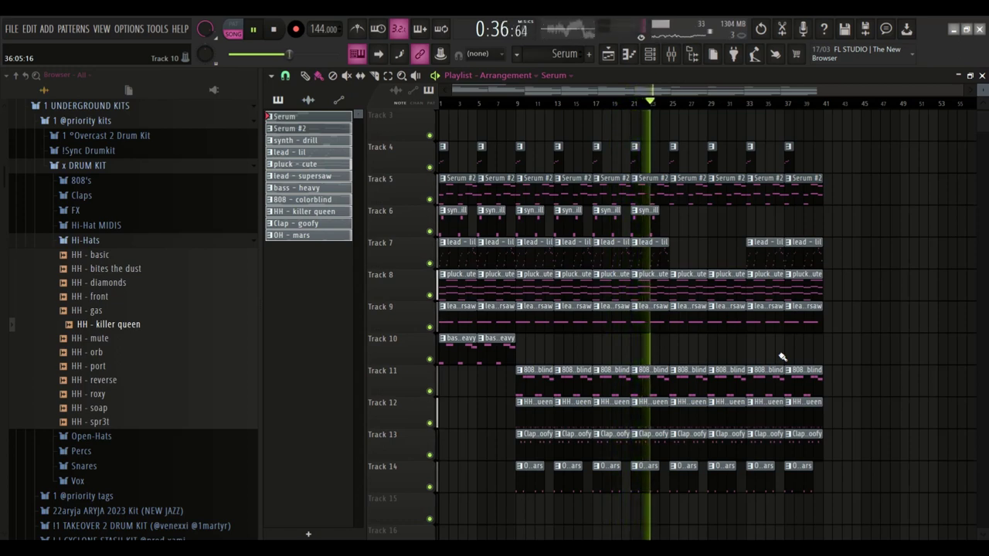
Shorten the OH - mars clips at bars 25, 29, 33 and 37 to 0:08:00 so each keeps only its first hit.
scroll(779, 375, up, 4)
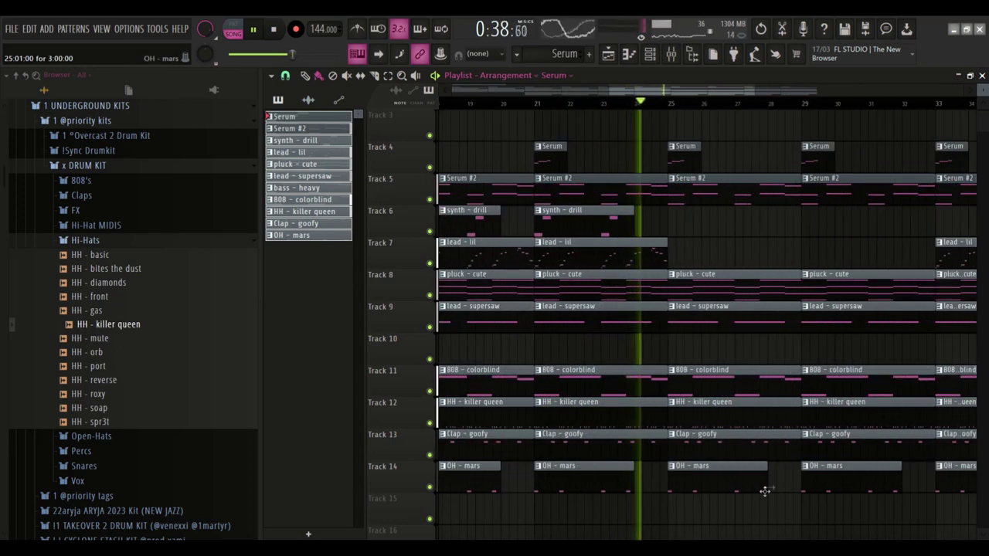
drag(709, 490, 684, 491)
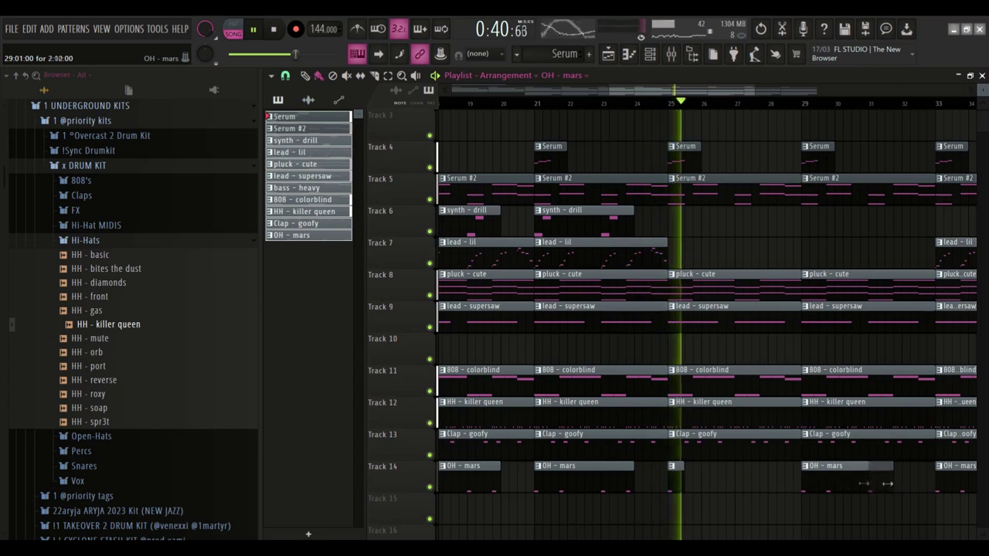
drag(900, 485, 821, 485)
scroll(821, 485, down, 4)
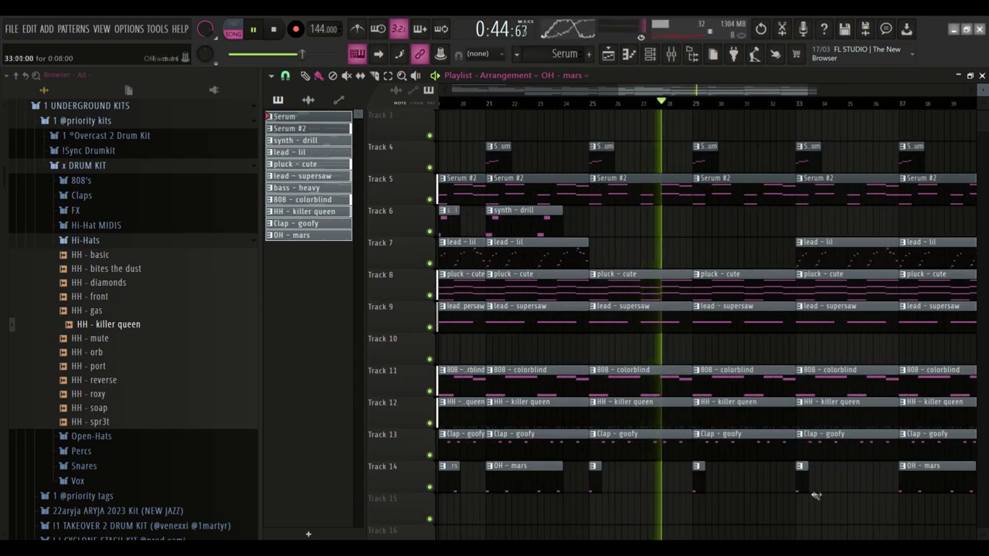
scroll(849, 502, up, 2)
drag(931, 488, 884, 489)
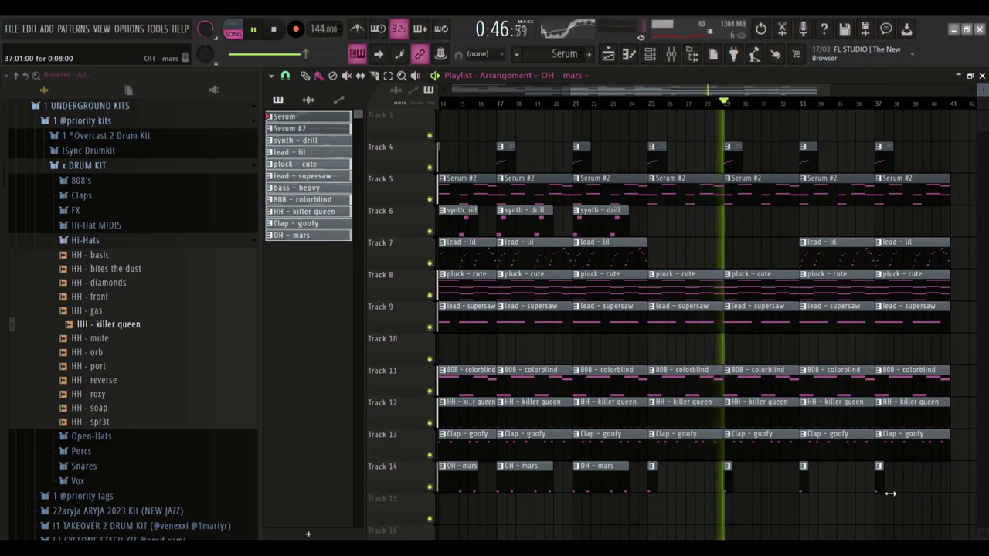
Listen to the arrangement through to about bar 40 and stop playback.
click(859, 343)
right_click(862, 349)
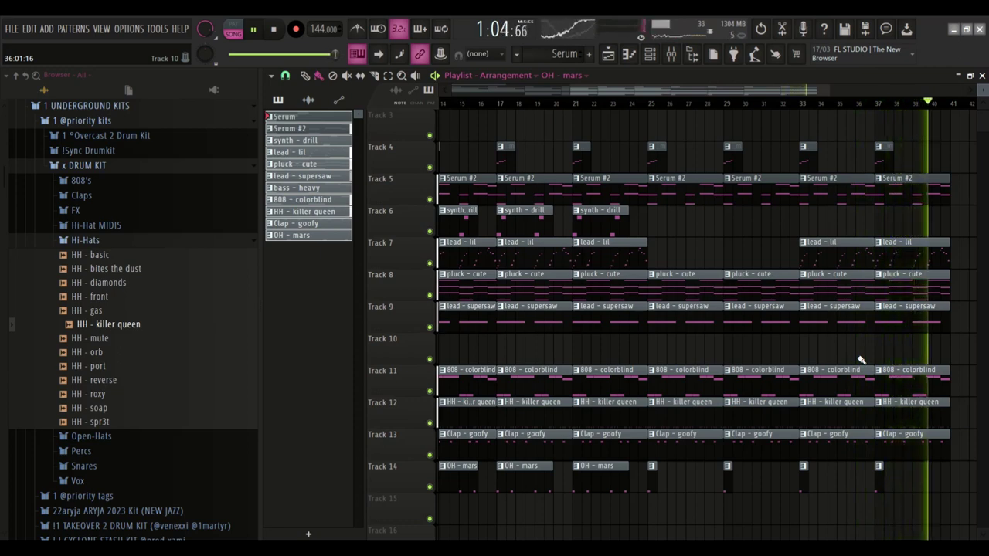
key(space)
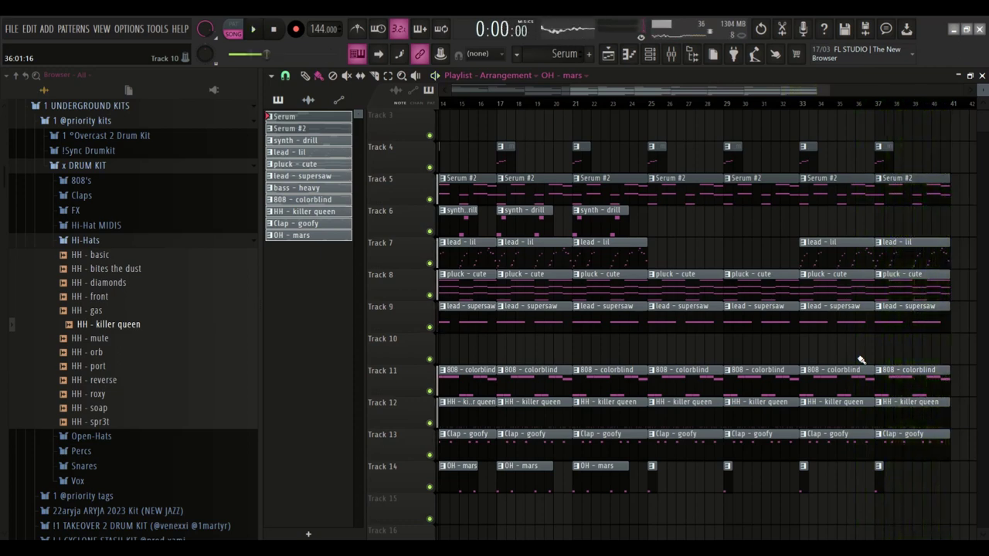